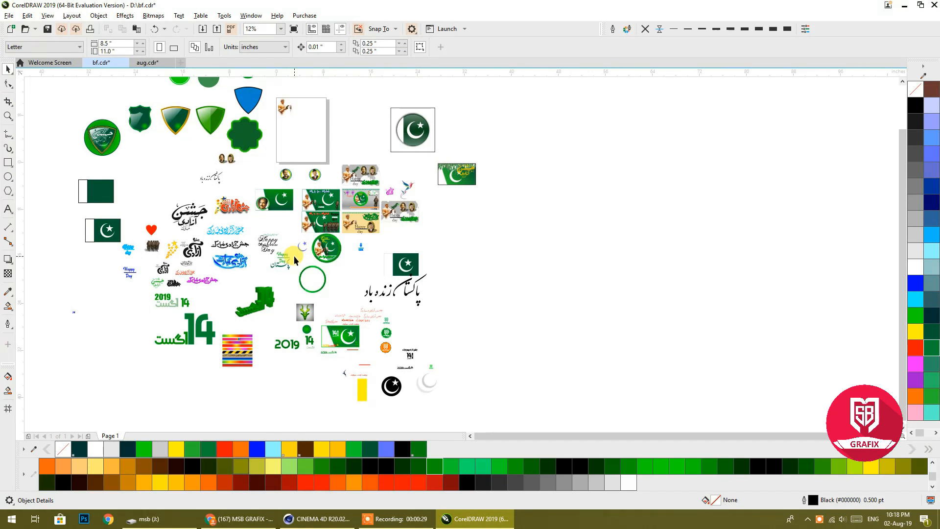
- Move the group of green circles and the blue shield from above the artwork to the empty area beside the collection
{"action": "left_click_drag", "start_coordinate": [295, 255], "coordinate": [325, 277]}
{"action": "left_click_drag", "start_coordinate": [218, 139], "coordinate": [572, 368]}
{"action": "left_click_drag", "start_coordinate": [347, 297], "coordinate": [306, 184]}
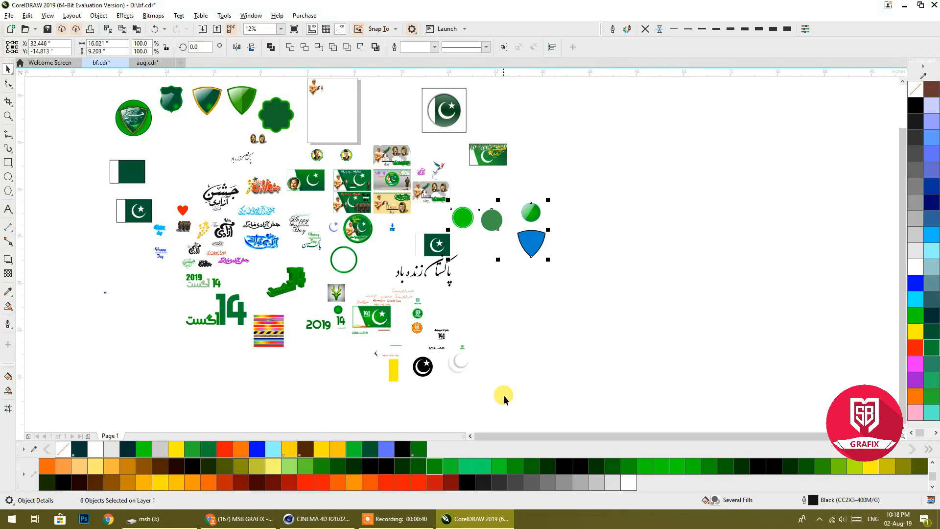
- Move the black crescent, pale crescent, yellow rectangle and small lettering to the empty area below the blue shield
{"action": "left_click_drag", "start_coordinate": [393, 354], "coordinate": [479, 294]}
{"action": "scroll", "coordinate": [382, 220], "scroll_direction": "up", "scroll_amount": 1}
{"action": "left_click_drag", "start_coordinate": [382, 219], "coordinate": [418, 318]}
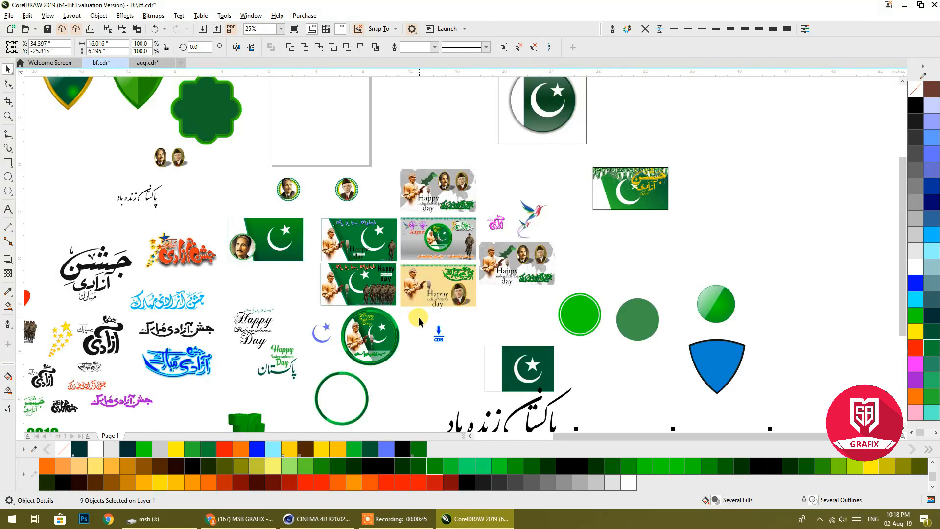
- Examine the Urdu Independence Day calligraphy designs, including the black brush-style lettering and the small green one
{"action": "scroll", "coordinate": [418, 318], "scroll_direction": "down", "scroll_amount": 1}
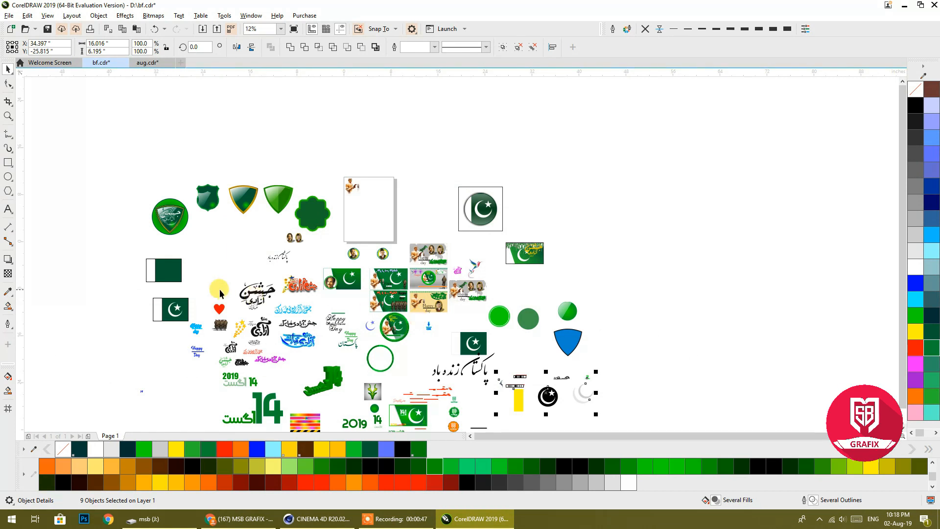
{"action": "scroll", "coordinate": [306, 301], "scroll_direction": "down", "scroll_amount": 1}
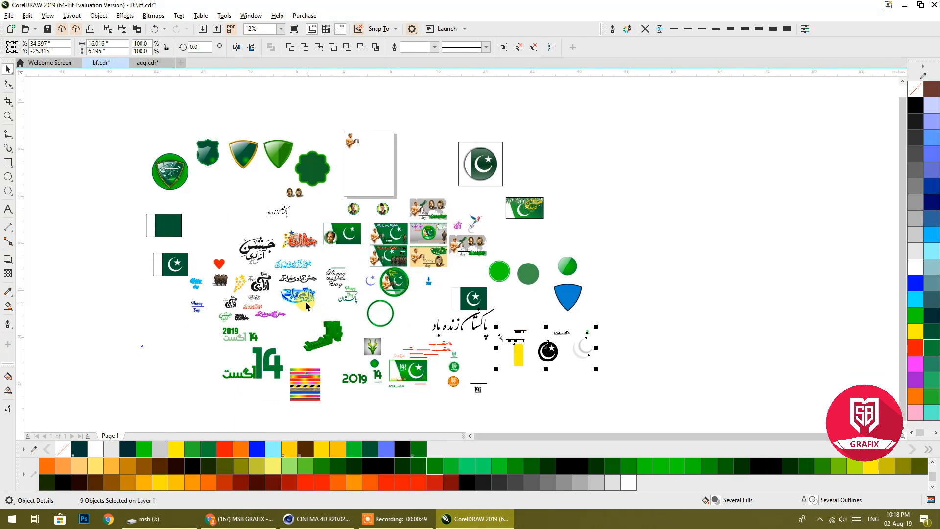
{"action": "scroll", "coordinate": [305, 301], "scroll_direction": "up", "scroll_amount": 3}
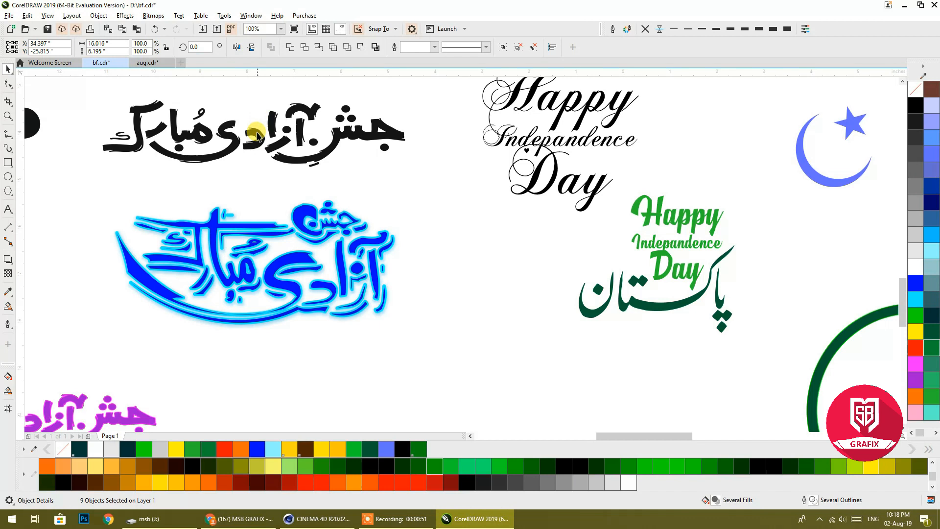
{"action": "left_click", "coordinate": [255, 132]}
{"action": "scroll", "coordinate": [342, 287], "scroll_direction": "down", "scroll_amount": 1}
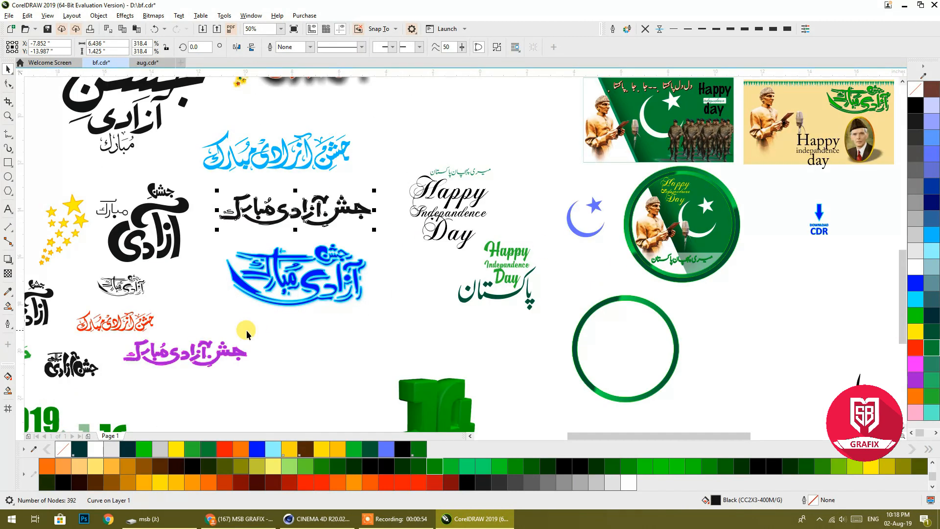
{"action": "left_click_drag", "start_coordinate": [231, 324], "coordinate": [501, 310]}
{"action": "left_click", "coordinate": [298, 359]}
{"action": "scroll", "coordinate": [326, 279], "scroll_direction": "down", "scroll_amount": 1}
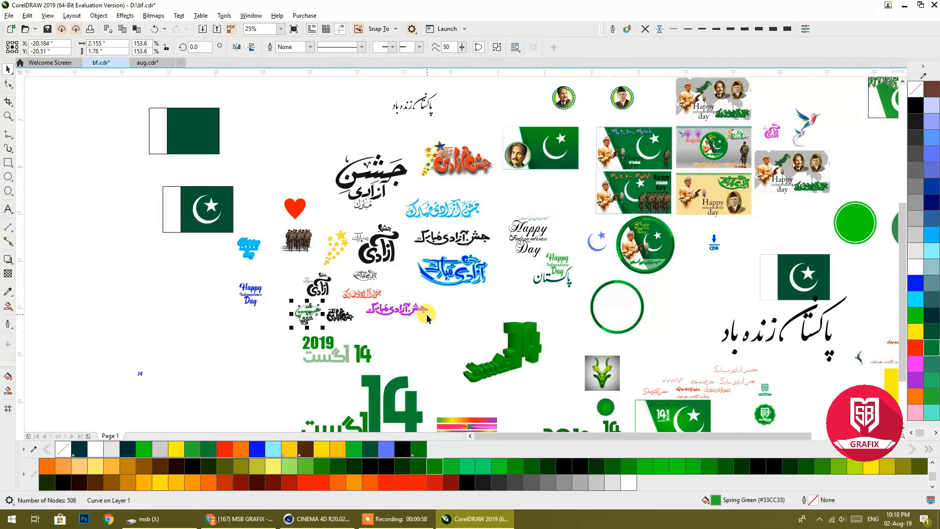
- Examine the green 3D 14 August image and the Independence Day banner designs around the page
{"action": "left_click_drag", "start_coordinate": [503, 360], "coordinate": [410, 260]}
{"action": "left_click", "coordinate": [411, 263]}
{"action": "scroll", "coordinate": [410, 264], "scroll_direction": "up", "scroll_amount": 2}
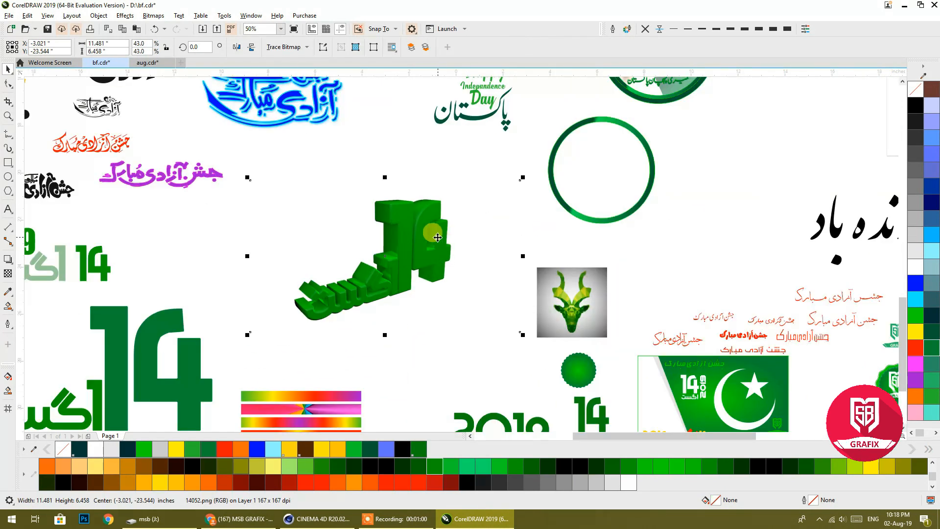
{"action": "scroll", "coordinate": [437, 238], "scroll_direction": "down", "scroll_amount": 2}
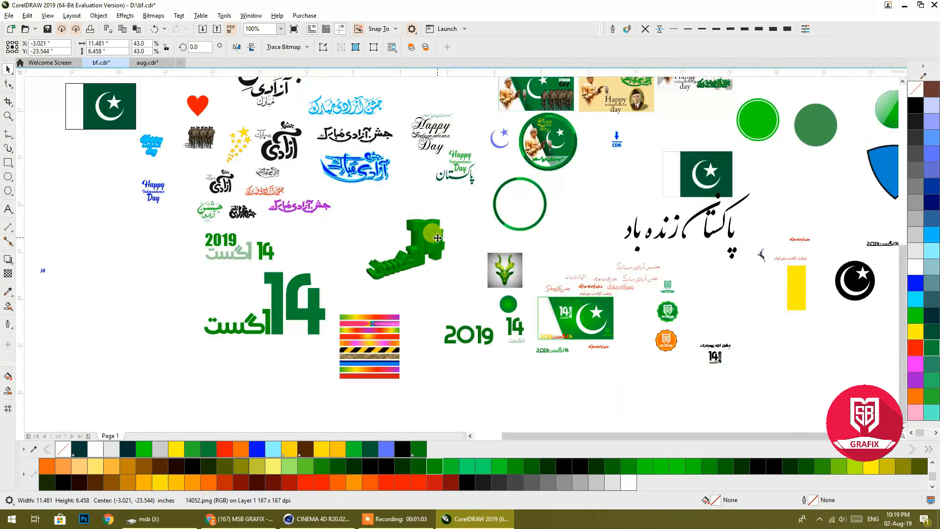
{"action": "left_click_drag", "start_coordinate": [547, 230], "coordinate": [425, 337]}
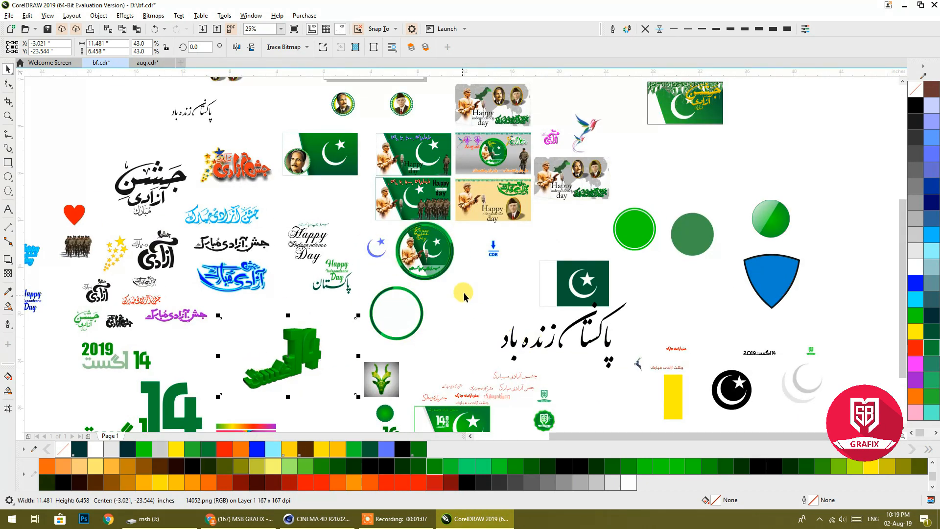
{"action": "left_click_drag", "start_coordinate": [441, 185], "coordinate": [443, 345]}
{"action": "scroll", "coordinate": [442, 345], "scroll_direction": "up", "scroll_amount": 1}
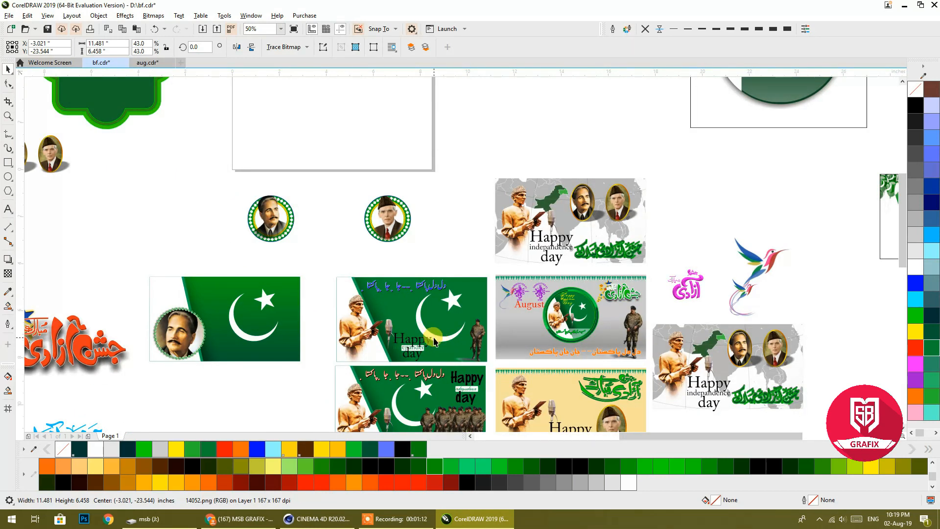
{"action": "scroll", "coordinate": [434, 342], "scroll_direction": "down", "scroll_amount": 1}
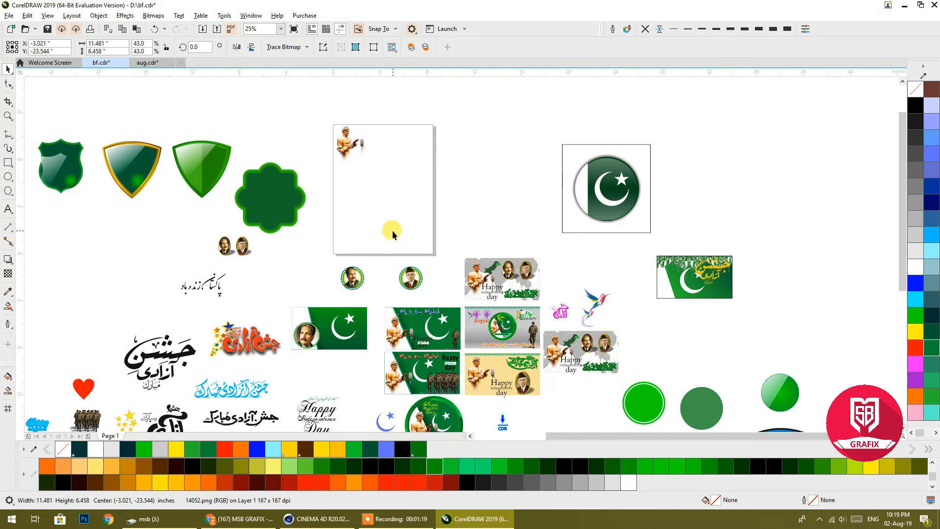
- View the 14 August 2019 emblem on the desktop wallpaper and return to CorelDRAW
{"action": "left_click", "coordinate": [446, 519]}
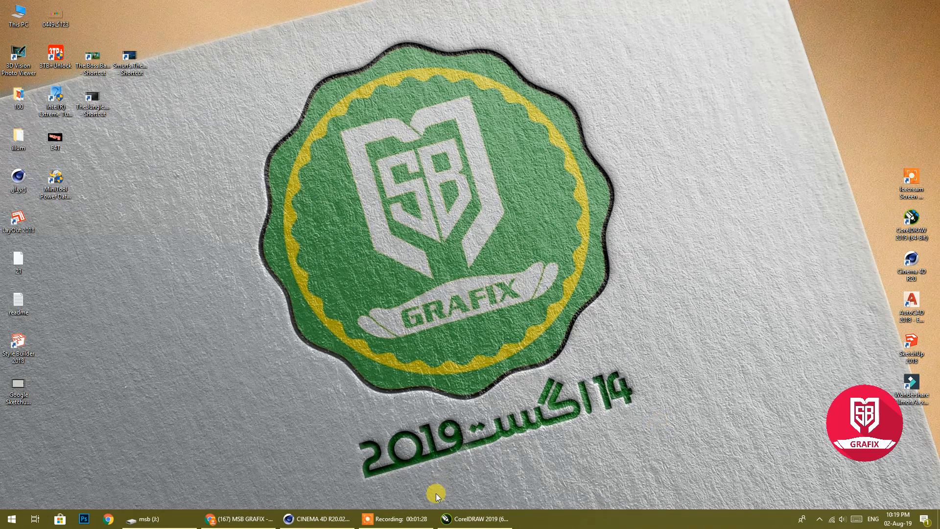
{"action": "left_click", "coordinate": [455, 518]}
- Move the "1 14" text beside the green 2019 about 2.5 inches to the right, apart from the rest of its lettering
{"action": "left_click_drag", "start_coordinate": [329, 346], "coordinate": [385, 230]}
{"action": "scroll", "coordinate": [313, 253], "scroll_direction": "up", "scroll_amount": 1}
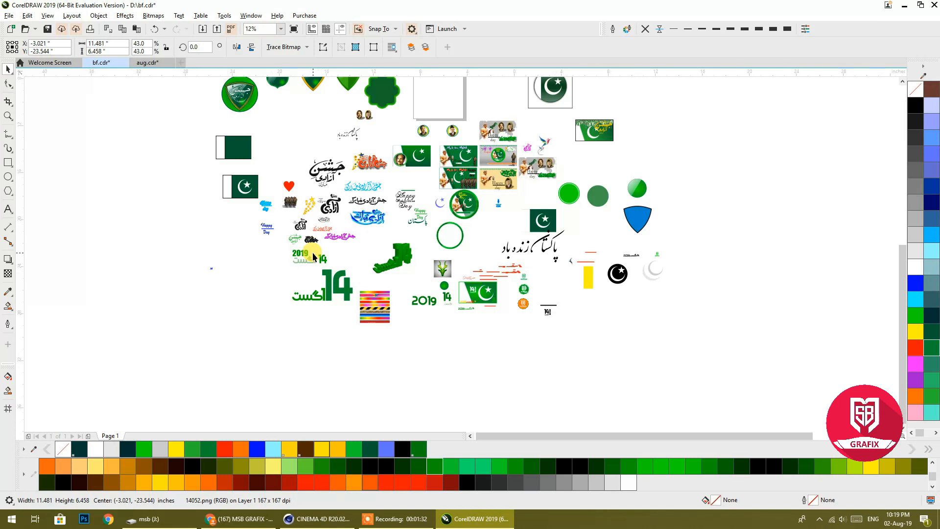
{"action": "scroll", "coordinate": [313, 253], "scroll_direction": "up", "scroll_amount": 3}
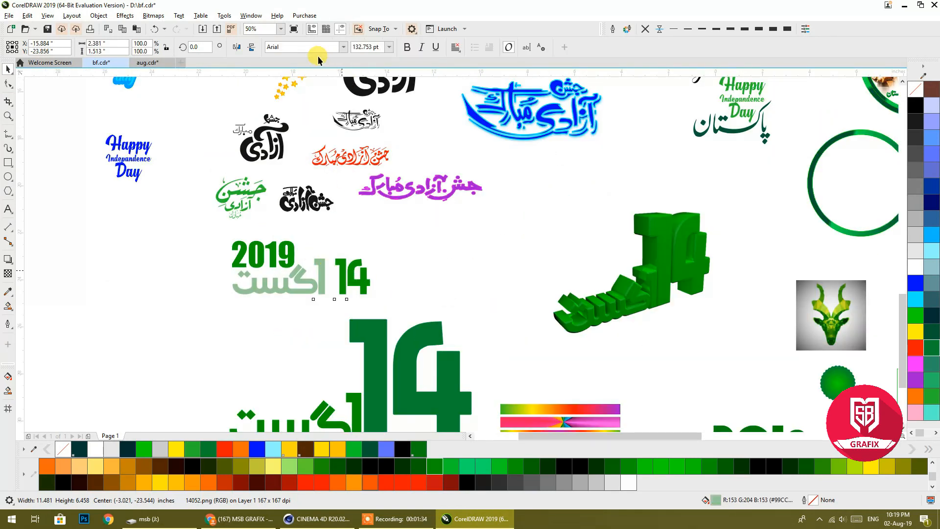
{"action": "left_click", "coordinate": [330, 276]}
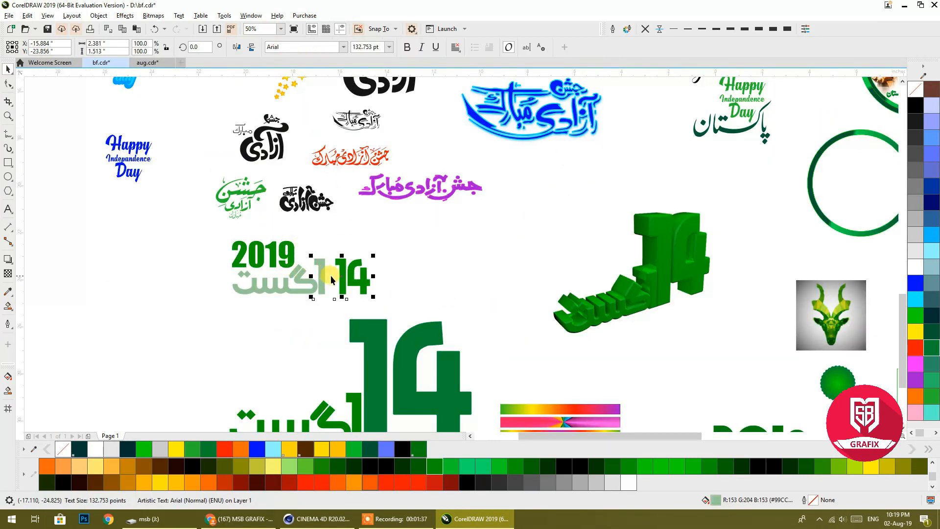
{"action": "left_click_drag", "start_coordinate": [346, 264], "coordinate": [405, 254]}
- Look through the font list for the separated "1 14" text, open its text for editing and leave it
{"action": "left_click", "coordinate": [344, 47]}
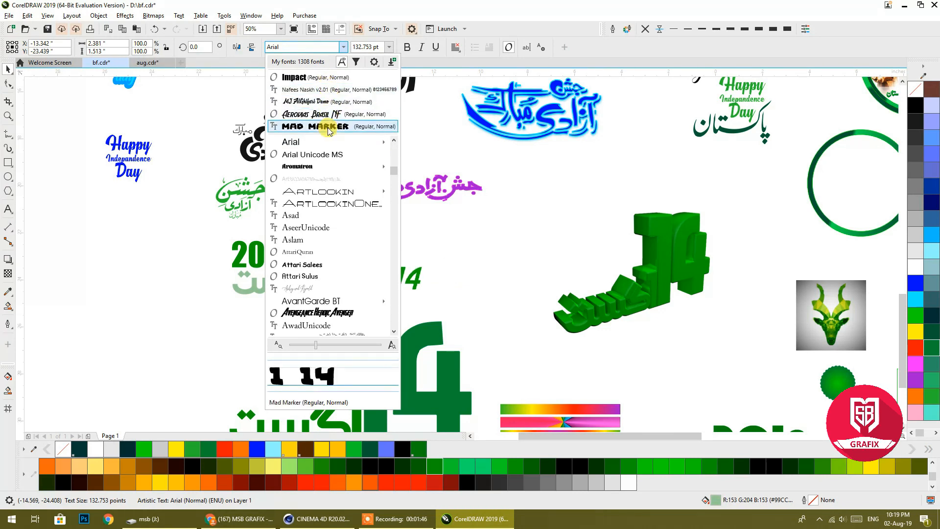
{"action": "left_click", "coordinate": [443, 323]}
{"action": "left_click", "coordinate": [431, 325]}
{"action": "left_click", "coordinate": [418, 271]}
{"action": "double_click", "coordinate": [418, 260]}
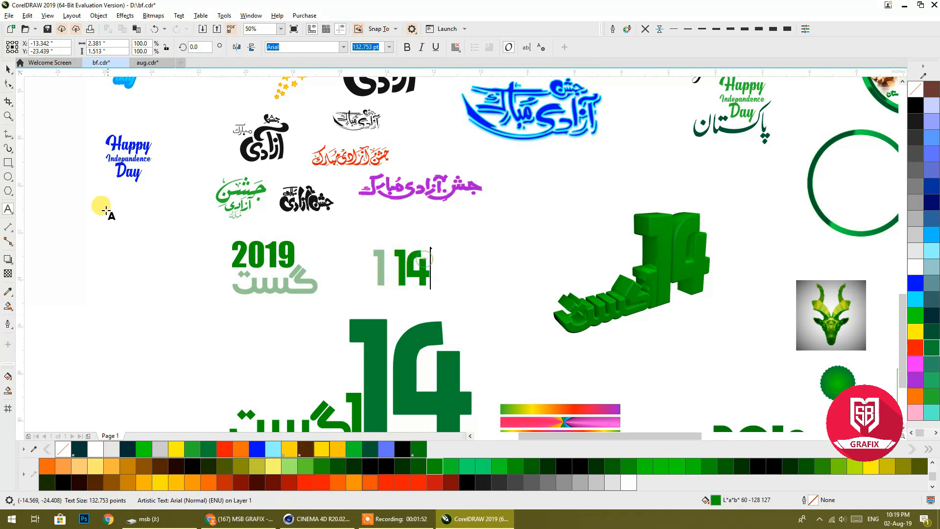
{"action": "left_click", "coordinate": [7, 68]}
{"action": "left_click", "coordinate": [113, 225]}
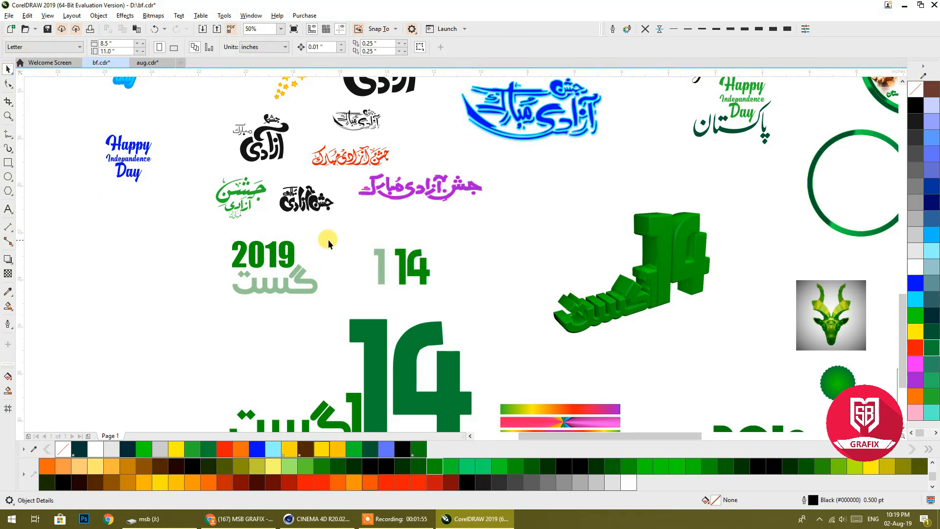
- Examine the large green 2019 text and the neighbouring 14 August lettering beside the colour strips
{"action": "scroll", "coordinate": [325, 239], "scroll_direction": "down", "scroll_amount": 2}
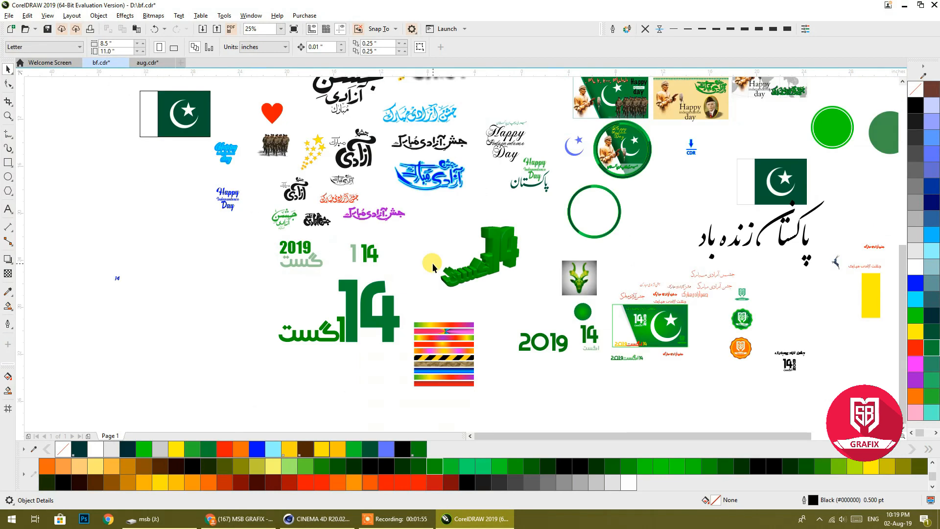
{"action": "left_click", "coordinate": [525, 343]}
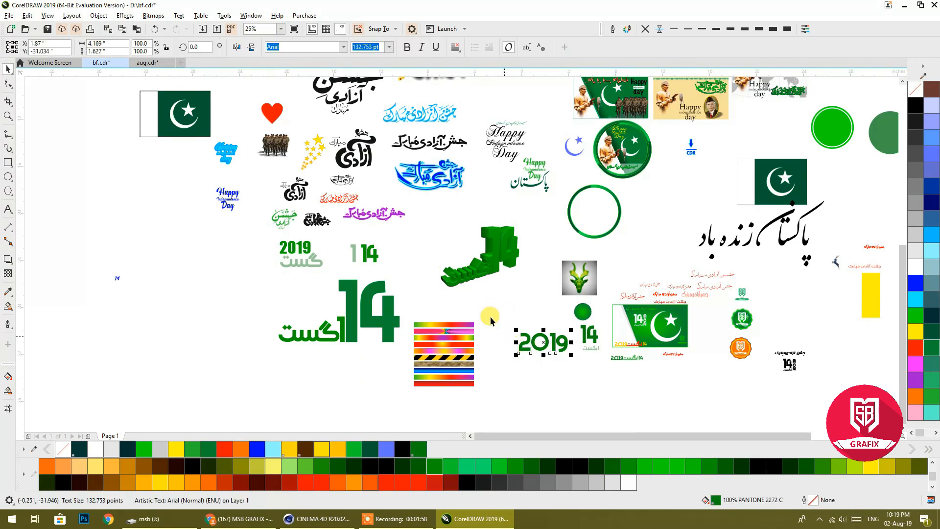
{"action": "left_click", "coordinate": [590, 335]}
{"action": "left_click", "coordinate": [559, 346]}
{"action": "scroll", "coordinate": [559, 346], "scroll_direction": "up", "scroll_amount": 1}
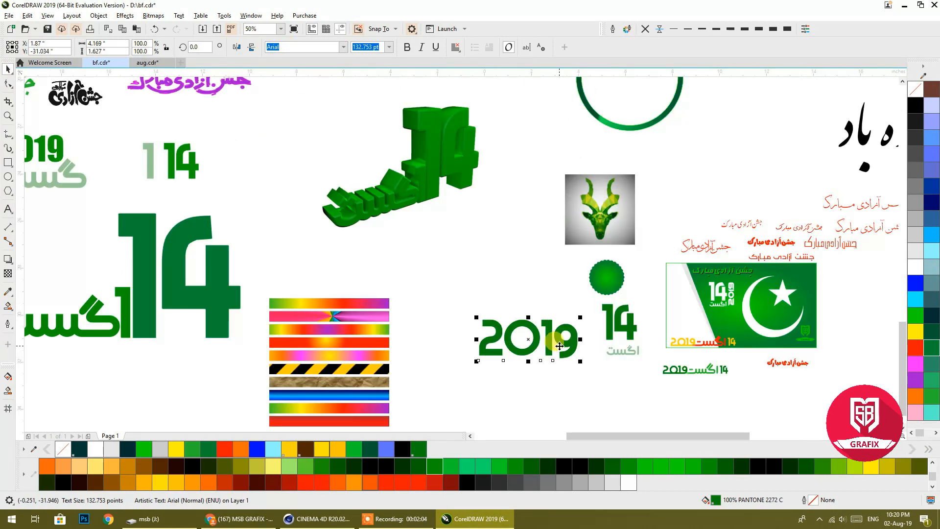
{"action": "left_click", "coordinate": [422, 272]}
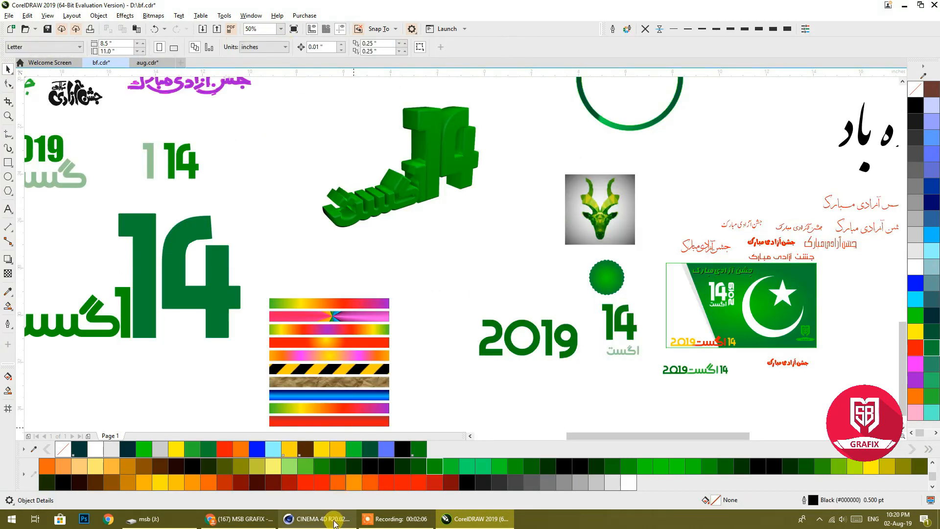
{"action": "left_click", "coordinate": [529, 351]}
- Examine the white 14 August 2019 lettering placed on the green flag banner
{"action": "scroll", "coordinate": [575, 346], "scroll_direction": "down", "scroll_amount": 1}
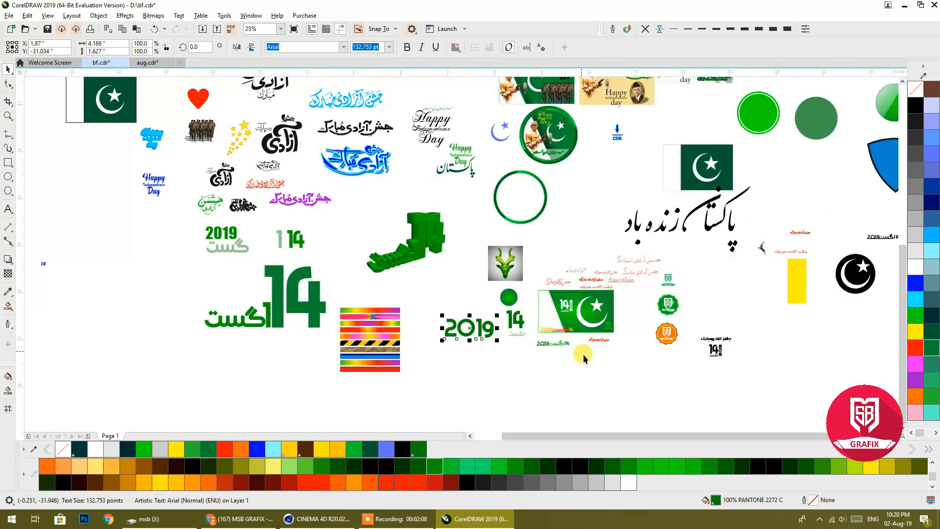
{"action": "scroll", "coordinate": [581, 343], "scroll_direction": "up", "scroll_amount": 3}
{"action": "scroll", "coordinate": [496, 322], "scroll_direction": "down", "scroll_amount": 1}
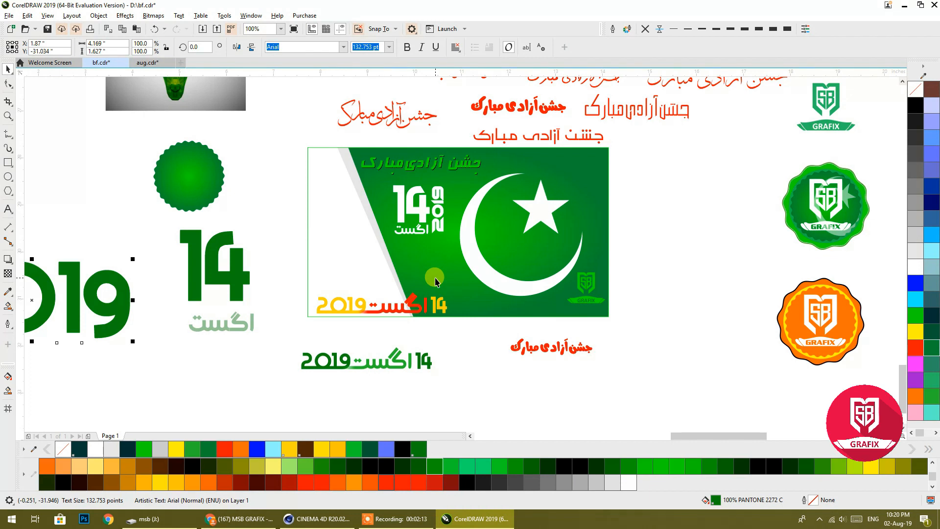
{"action": "left_click", "coordinate": [423, 212]}
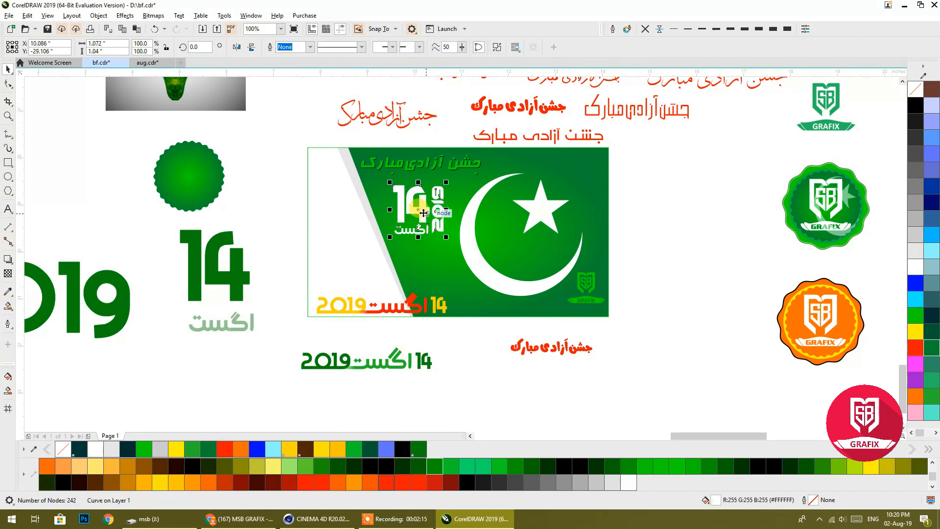
{"action": "scroll", "coordinate": [423, 211], "scroll_direction": "up", "scroll_amount": 1}
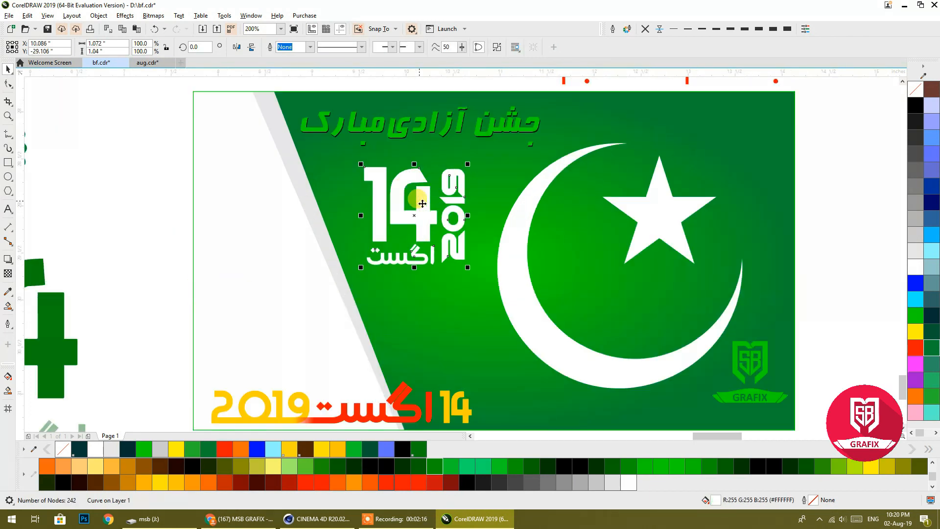
{"action": "left_click", "coordinate": [151, 198]}
{"action": "scroll", "coordinate": [282, 221], "scroll_direction": "down", "scroll_amount": 2}
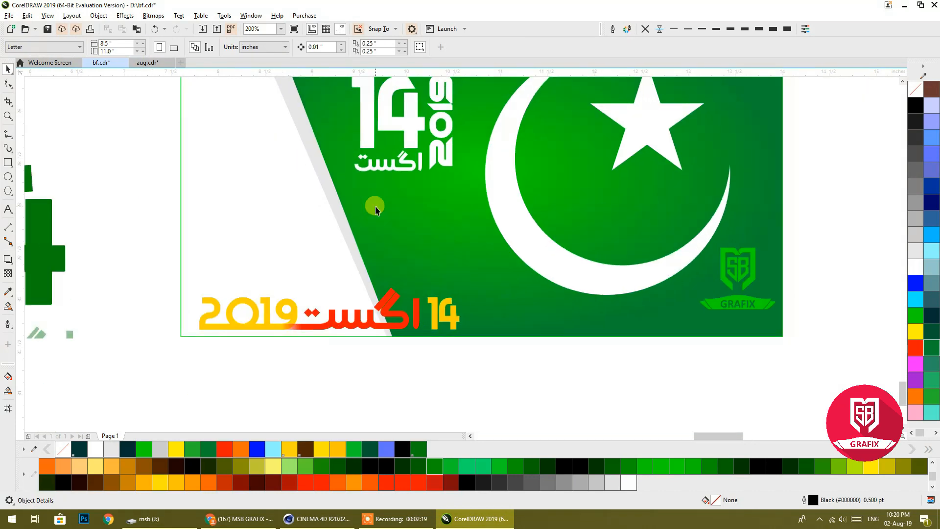
- Examine the yellow and red date lettering on the banner and the faded join in the green version below it
{"action": "left_click", "coordinate": [429, 317]}
{"action": "scroll", "coordinate": [390, 275], "scroll_direction": "down", "scroll_amount": 1}
{"action": "left_click", "coordinate": [380, 354]}
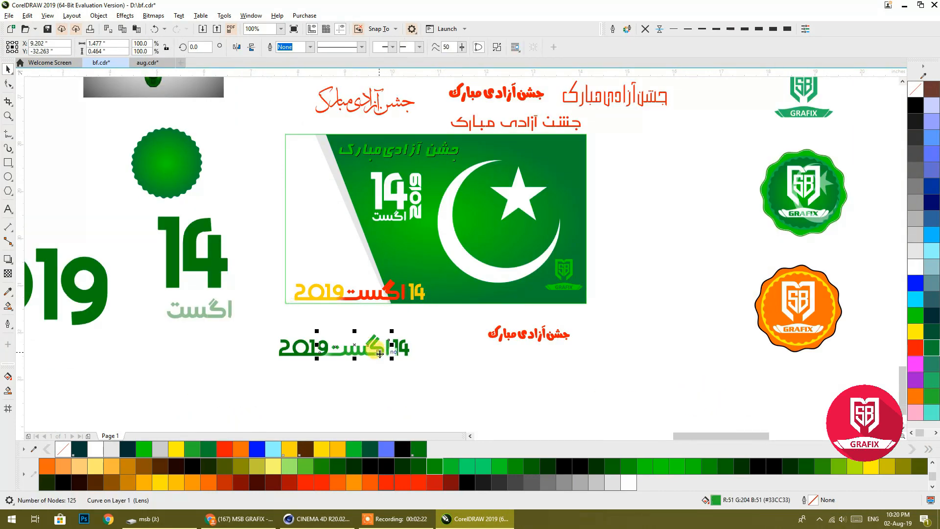
{"action": "scroll", "coordinate": [321, 359], "scroll_direction": "up", "scroll_amount": 2}
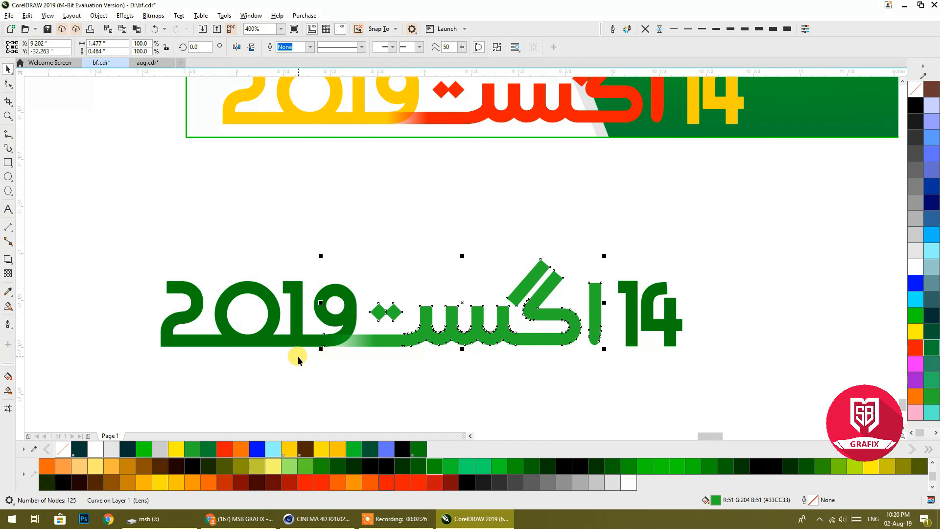
{"action": "left_click", "coordinate": [598, 391]}
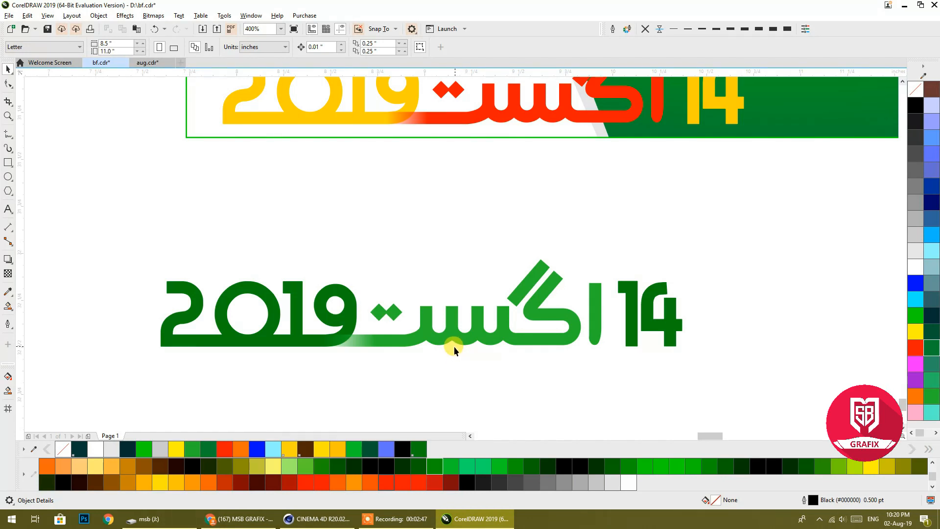
- Inspect the separate 2019 and 14 objects that make up the green date lettering below the banner
{"action": "scroll", "coordinate": [453, 346], "scroll_direction": "down", "scroll_amount": 1}
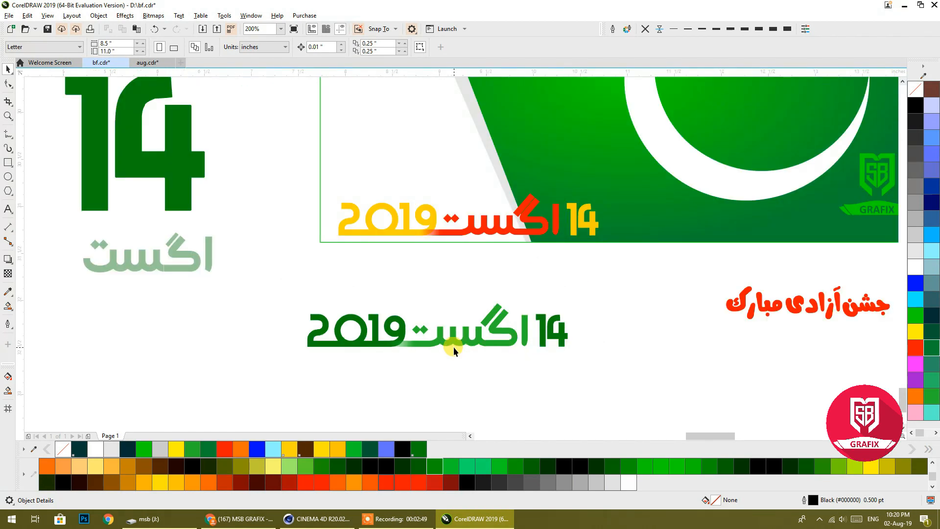
{"action": "scroll", "coordinate": [340, 392], "scroll_direction": "down", "scroll_amount": 1}
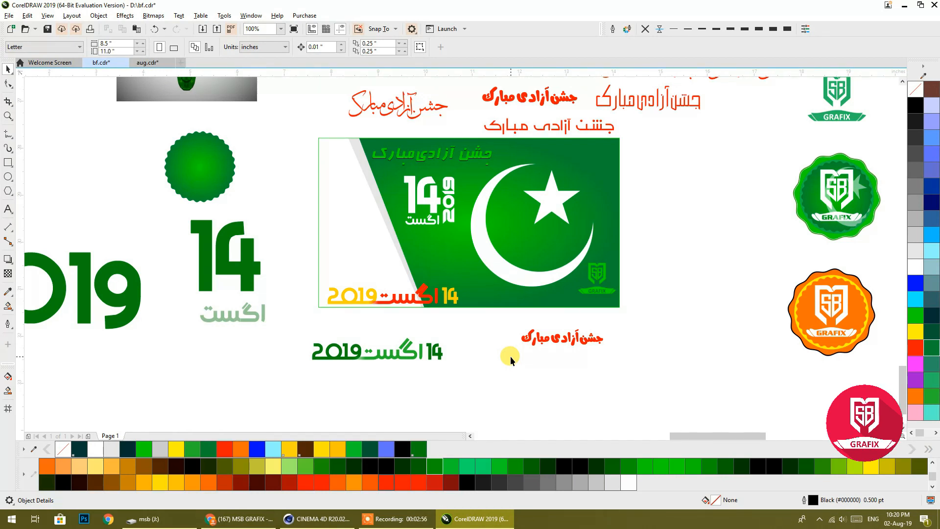
{"action": "left_click", "coordinate": [355, 357]}
{"action": "left_click", "coordinate": [365, 370]}
{"action": "left_click", "coordinate": [435, 352]}
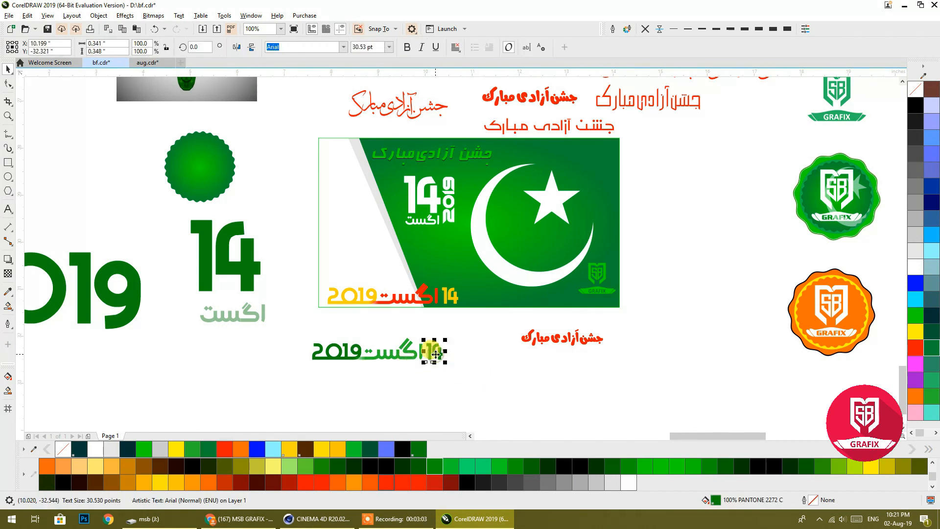
{"action": "left_click", "coordinate": [355, 354]}
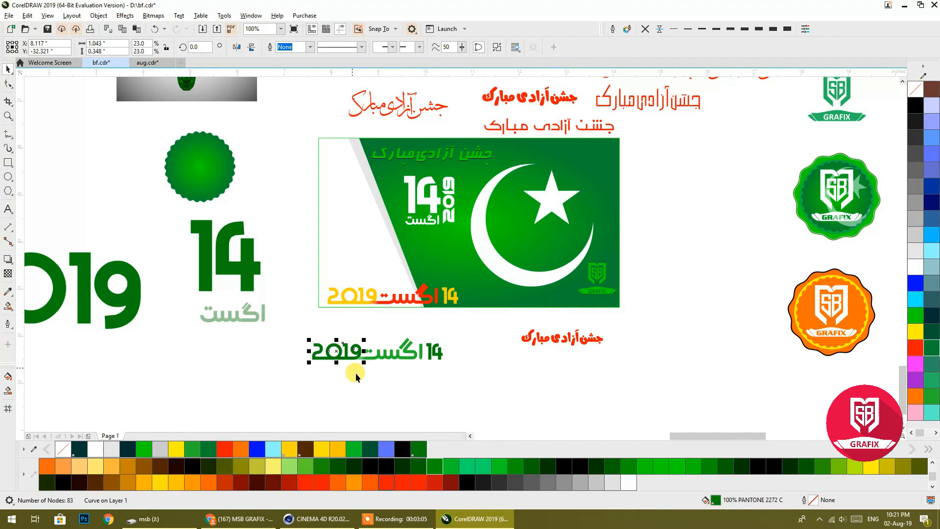
- Inspect the large green 14 and 2019 beside the banner as separate editable text objects, leaving the 2019 text selected
{"action": "left_click", "coordinate": [244, 278]}
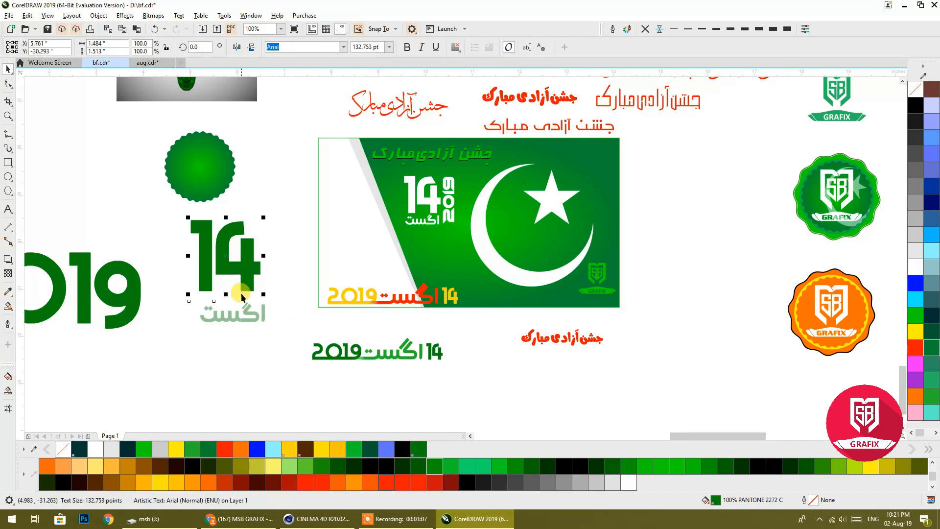
{"action": "left_click", "coordinate": [148, 321]}
{"action": "left_click_drag", "start_coordinate": [148, 321], "coordinate": [498, 321]}
{"action": "double_click", "coordinate": [426, 295]}
{"action": "double_click", "coordinate": [429, 297]}
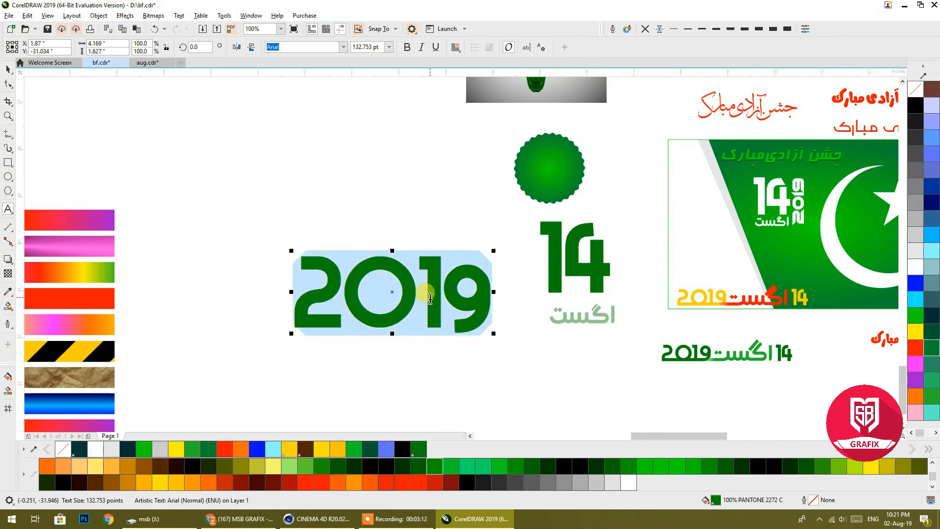
{"action": "left_click", "coordinate": [351, 47]}
{"action": "left_click", "coordinate": [8, 69]}
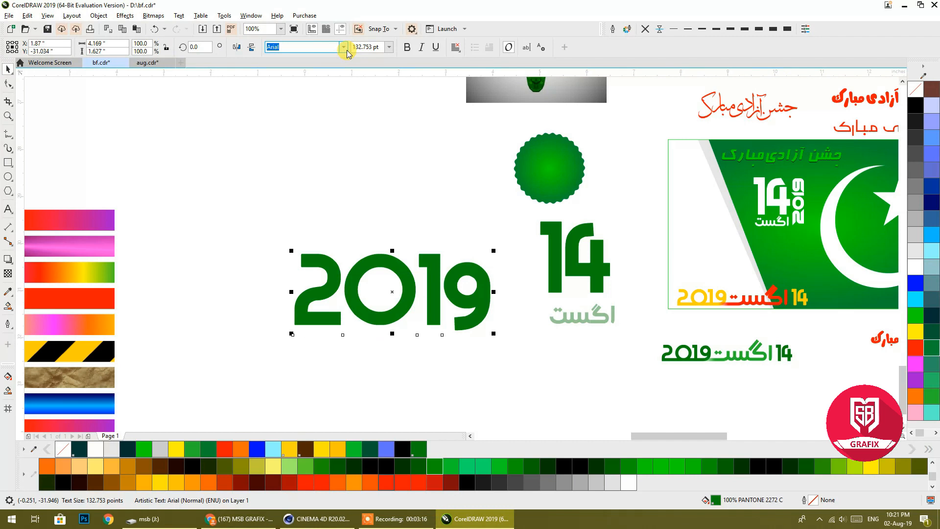
- Preview alternative fonts on the large green 2019 text and set its font to BRUSHMOSH! Demo
{"action": "left_click", "coordinate": [344, 47]}
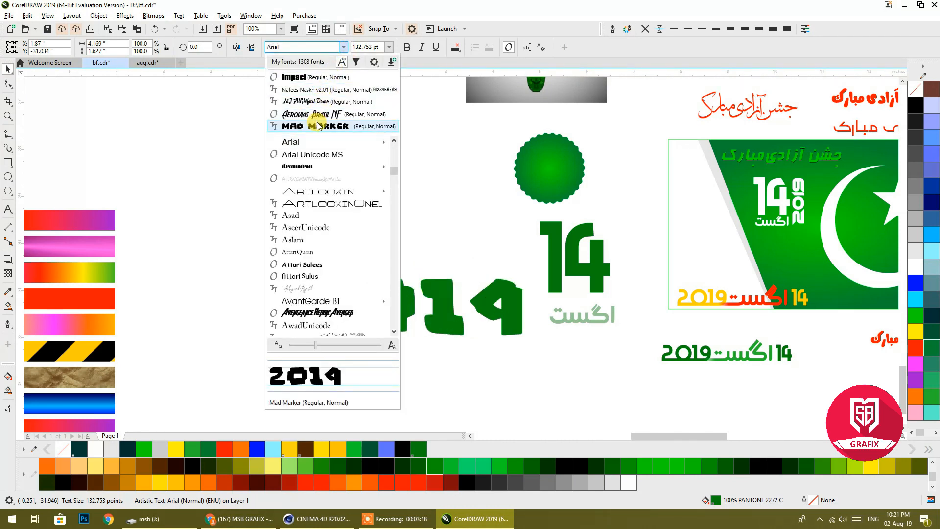
{"action": "mouse_move", "coordinate": [312, 173]}
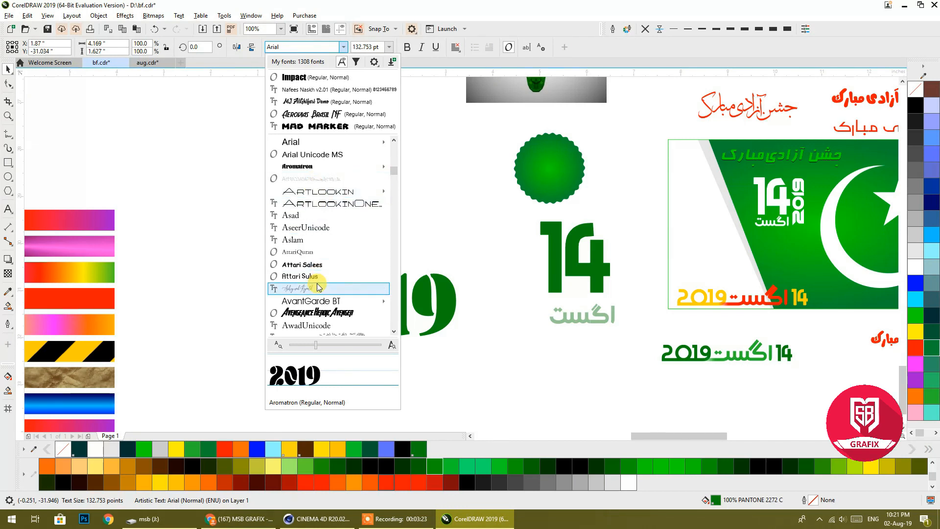
{"action": "scroll", "coordinate": [319, 287], "scroll_direction": "down", "scroll_amount": 3}
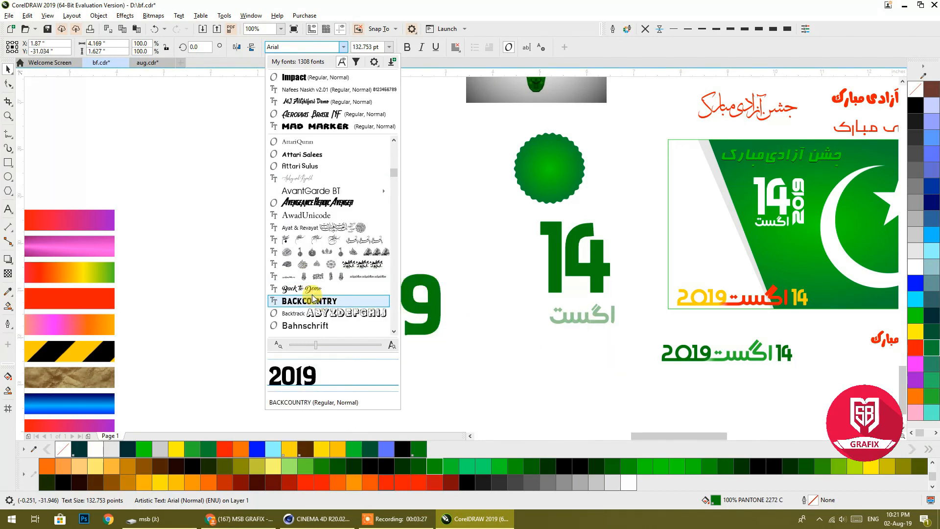
{"action": "scroll", "coordinate": [338, 265], "scroll_direction": "down", "scroll_amount": 2}
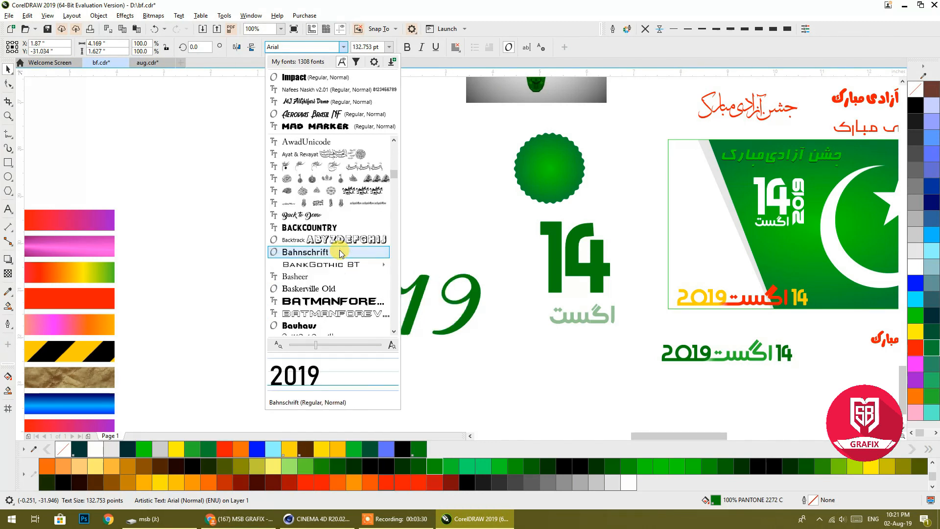
{"action": "scroll", "coordinate": [342, 252], "scroll_direction": "down", "scroll_amount": 1}
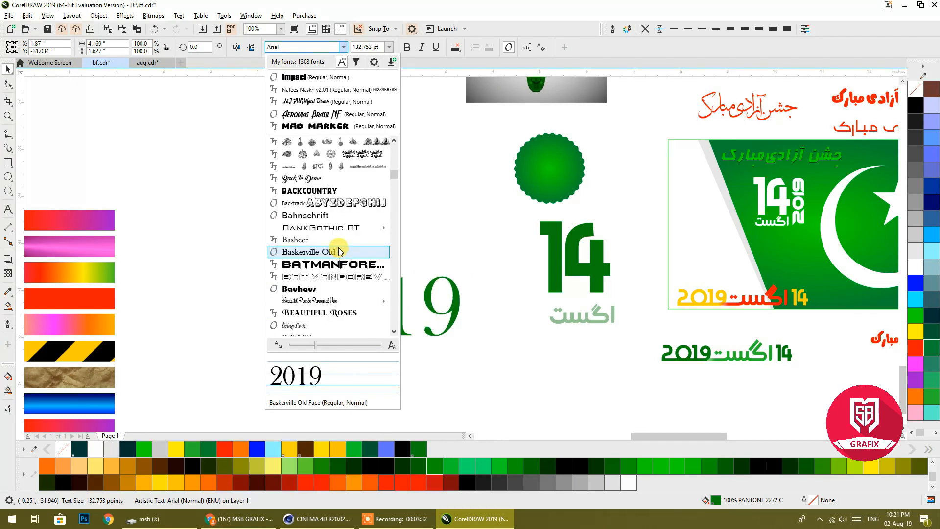
{"action": "scroll", "coordinate": [340, 251], "scroll_direction": "down", "scroll_amount": 1}
{"action": "mouse_move", "coordinate": [338, 262]}
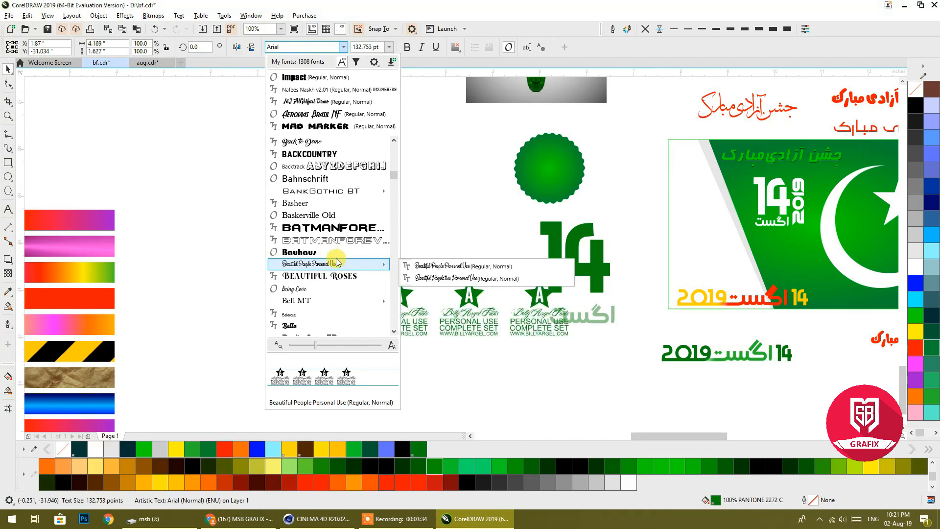
{"action": "scroll", "coordinate": [336, 262], "scroll_direction": "down", "scroll_amount": 1}
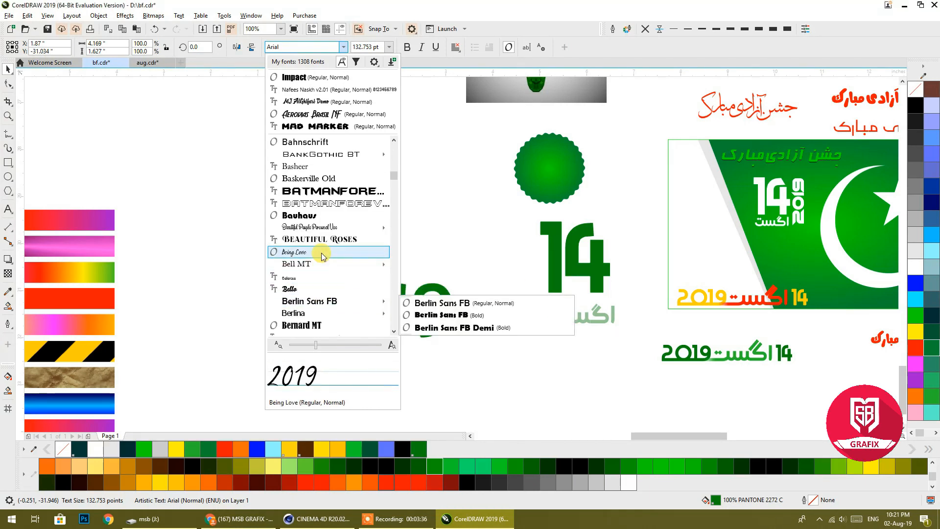
{"action": "scroll", "coordinate": [323, 256], "scroll_direction": "down", "scroll_amount": 1}
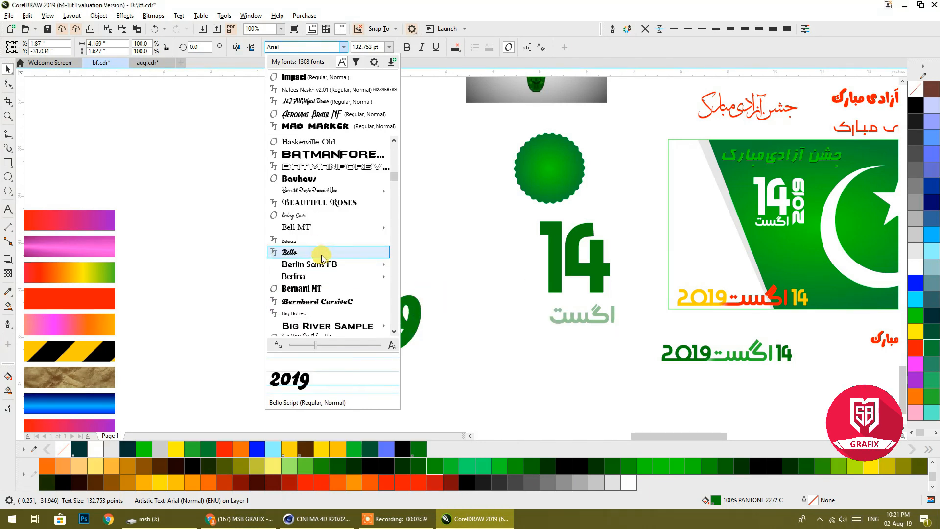
{"action": "scroll", "coordinate": [323, 257], "scroll_direction": "down", "scroll_amount": 3}
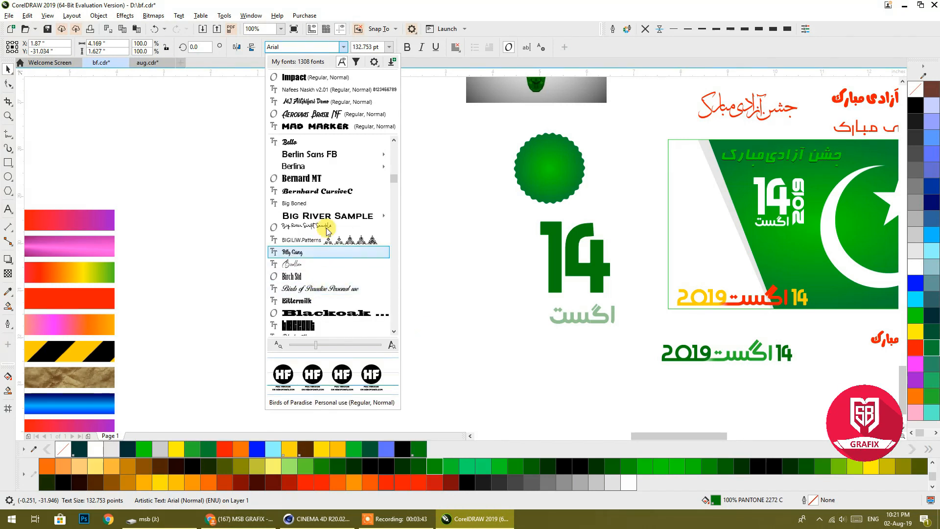
{"action": "scroll", "coordinate": [331, 203], "scroll_direction": "down", "scroll_amount": 2}
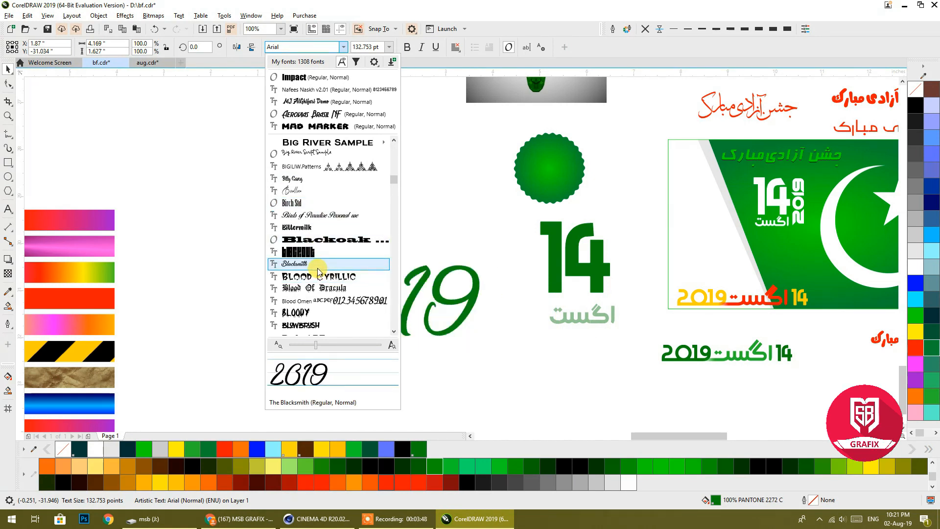
{"action": "scroll", "coordinate": [319, 273], "scroll_direction": "down", "scroll_amount": 2}
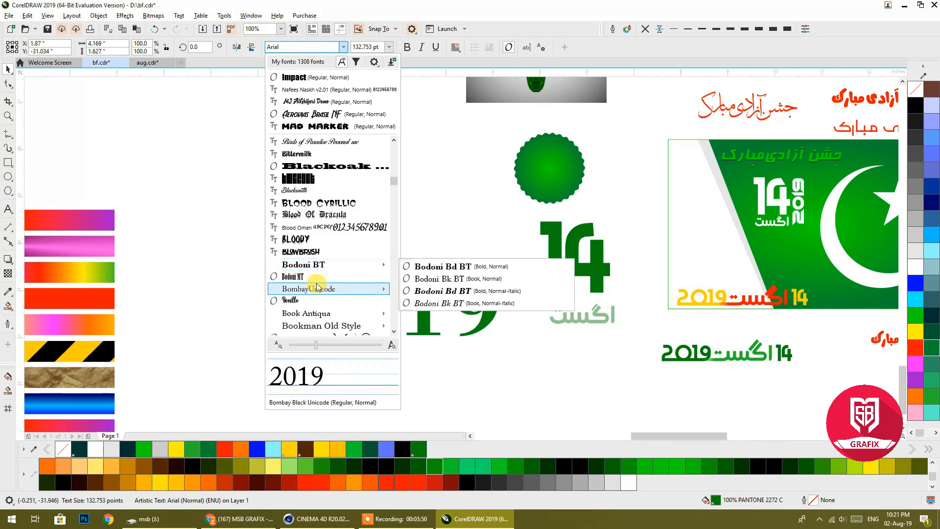
{"action": "scroll", "coordinate": [319, 302], "scroll_direction": "down", "scroll_amount": 2}
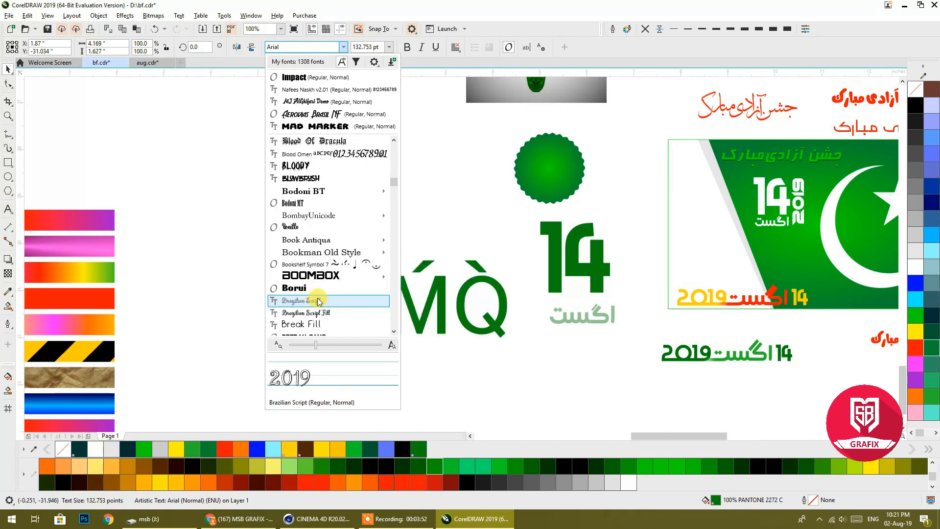
{"action": "mouse_move", "coordinate": [307, 277]}
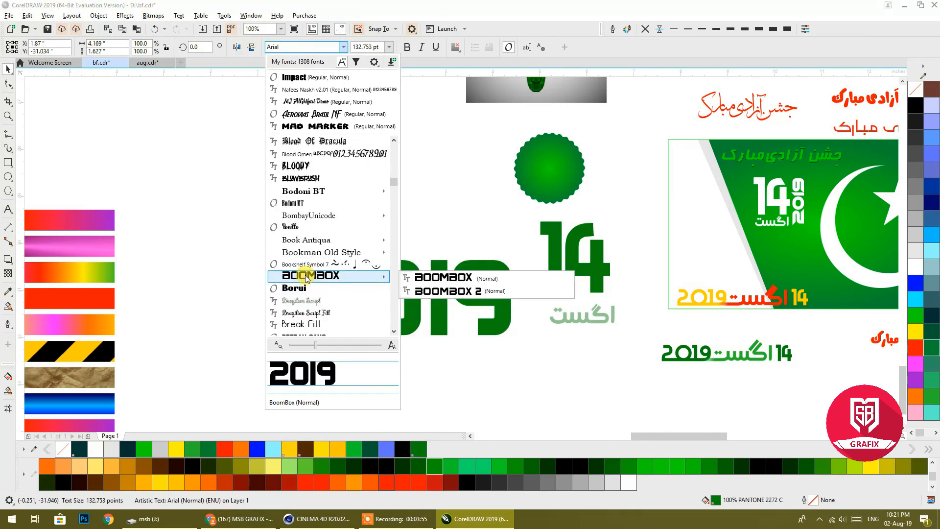
{"action": "scroll", "coordinate": [307, 277], "scroll_direction": "down", "scroll_amount": 1}
{"action": "scroll", "coordinate": [318, 274], "scroll_direction": "down", "scroll_amount": 1}
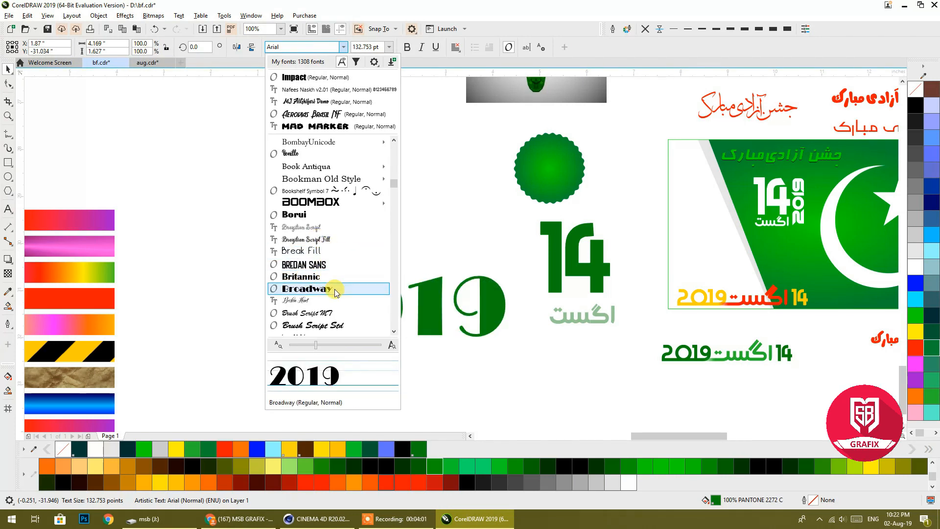
{"action": "scroll", "coordinate": [335, 289], "scroll_direction": "down", "scroll_amount": 1}
{"action": "scroll", "coordinate": [334, 289], "scroll_direction": "down", "scroll_amount": 1}
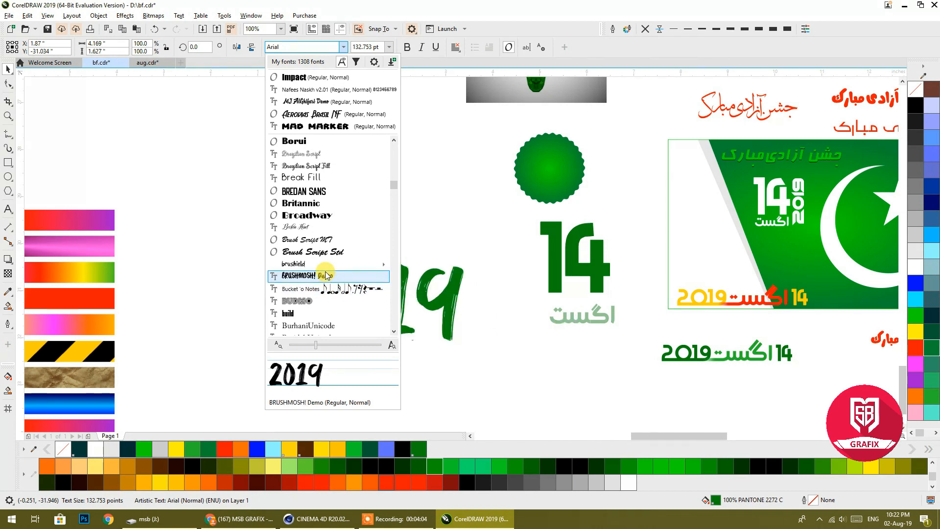
{"action": "left_click", "coordinate": [327, 275]}
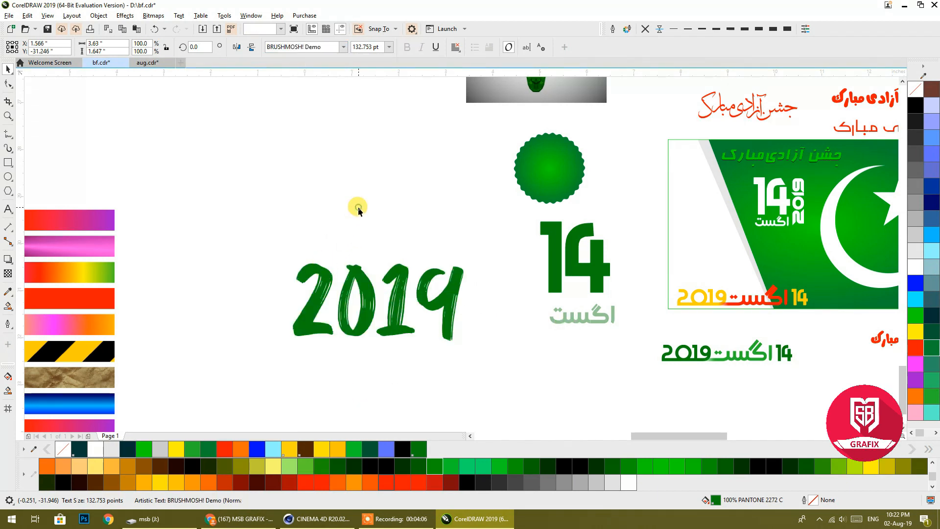
- Preview fonts alphabetically from BRUSHMOSH! Demo through Great Lakes NF on the large green 2019 text without applying any of them
{"action": "left_click", "coordinate": [450, 309]}
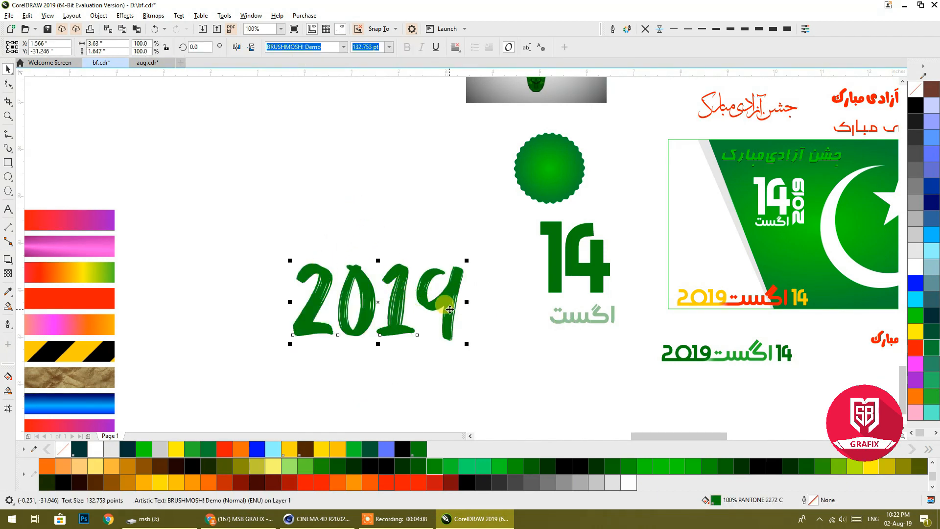
{"action": "left_click", "coordinate": [344, 47]}
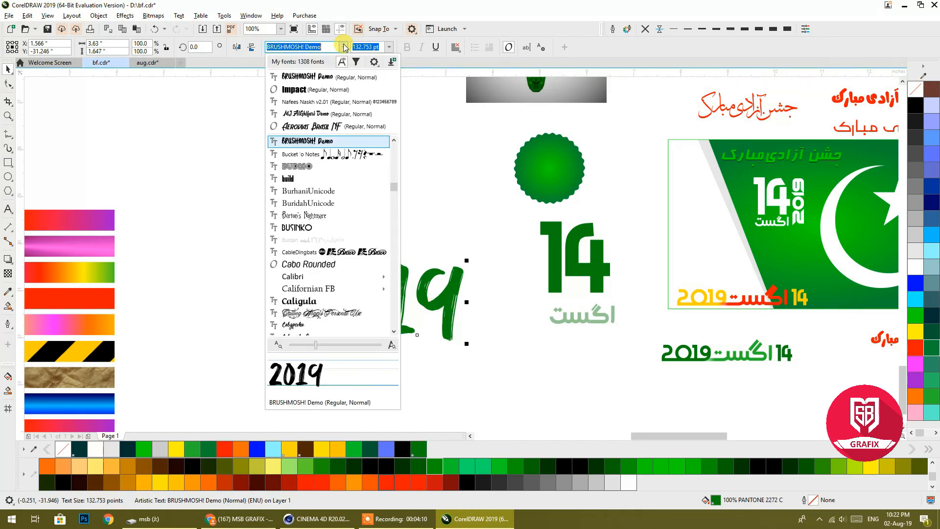
{"action": "scroll", "coordinate": [314, 247], "scroll_direction": "down", "scroll_amount": 2}
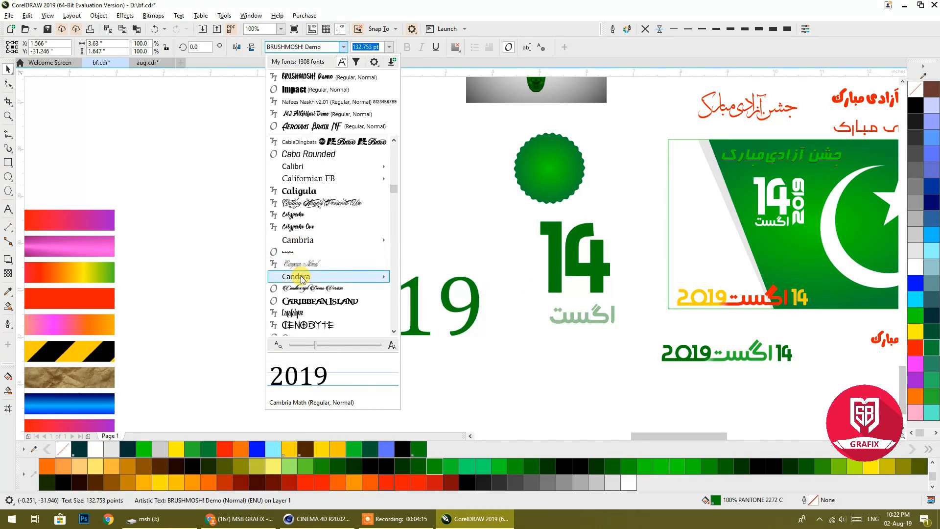
{"action": "scroll", "coordinate": [304, 265], "scroll_direction": "down", "scroll_amount": 3}
{"action": "scroll", "coordinate": [305, 280], "scroll_direction": "down", "scroll_amount": 3}
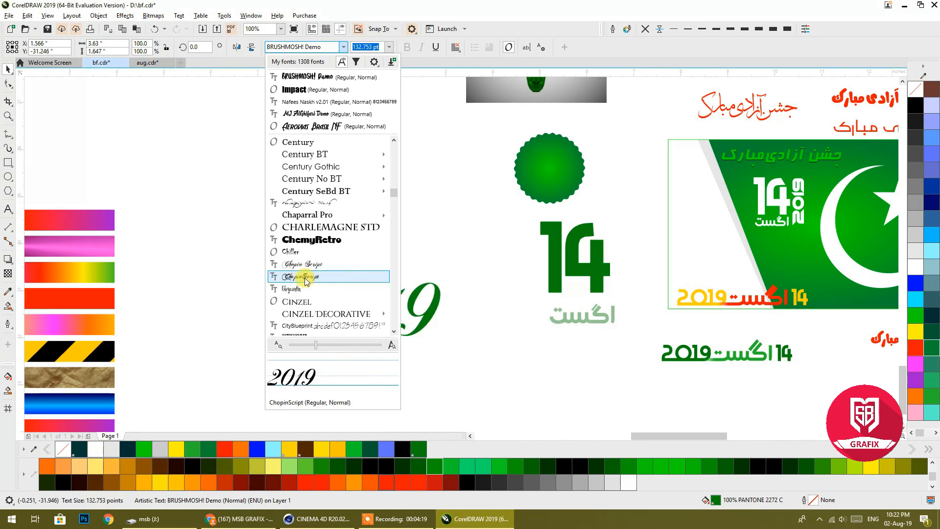
{"action": "scroll", "coordinate": [305, 280], "scroll_direction": "down", "scroll_amount": 3}
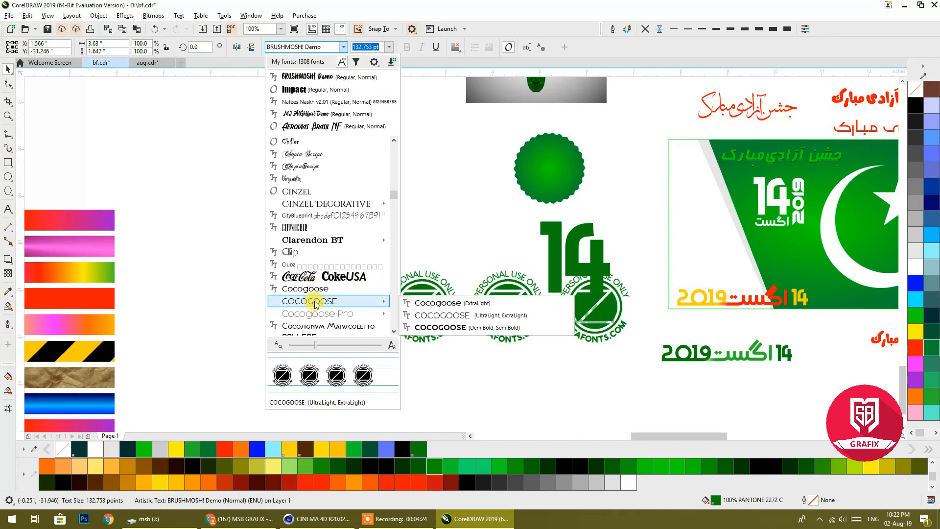
{"action": "scroll", "coordinate": [313, 284], "scroll_direction": "down", "scroll_amount": 1}
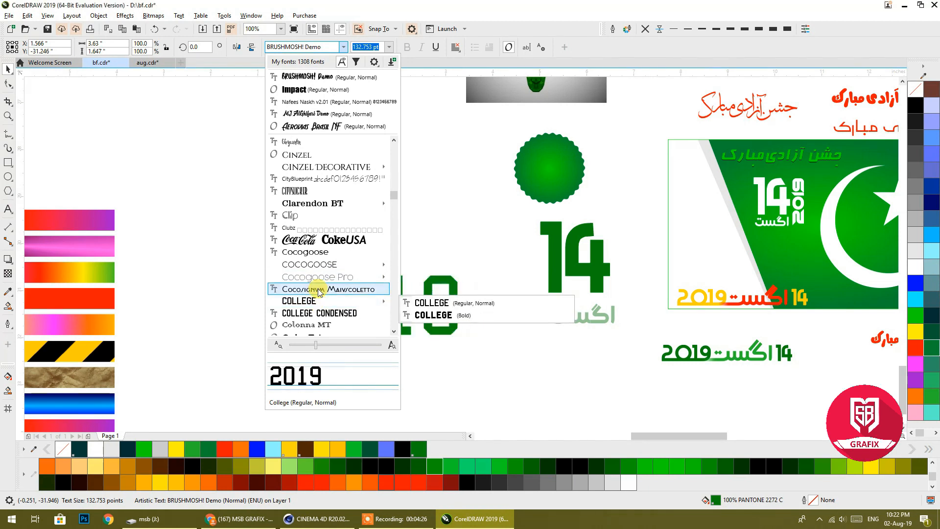
{"action": "scroll", "coordinate": [321, 299], "scroll_direction": "down", "scroll_amount": 1}
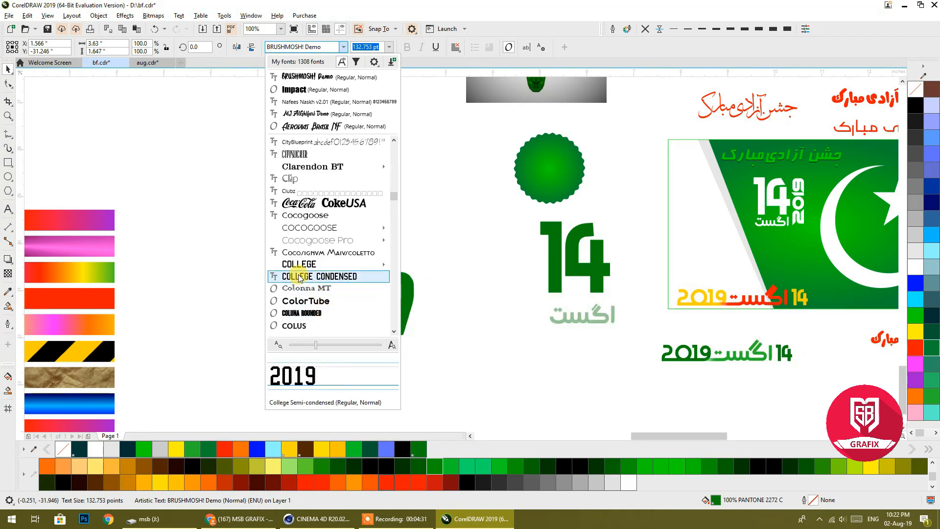
{"action": "scroll", "coordinate": [300, 277], "scroll_direction": "down", "scroll_amount": 1}
{"action": "scroll", "coordinate": [300, 277], "scroll_direction": "down", "scroll_amount": 4}
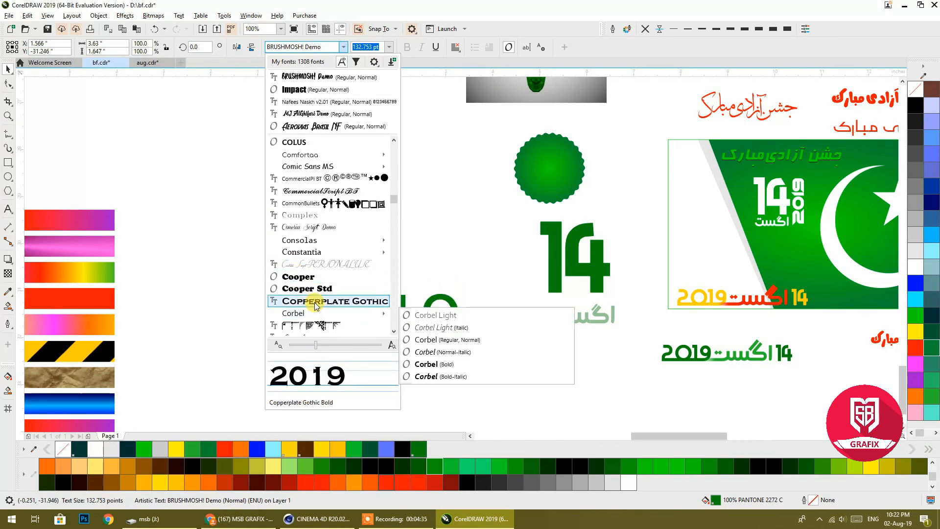
{"action": "scroll", "coordinate": [311, 280], "scroll_direction": "down", "scroll_amount": 2}
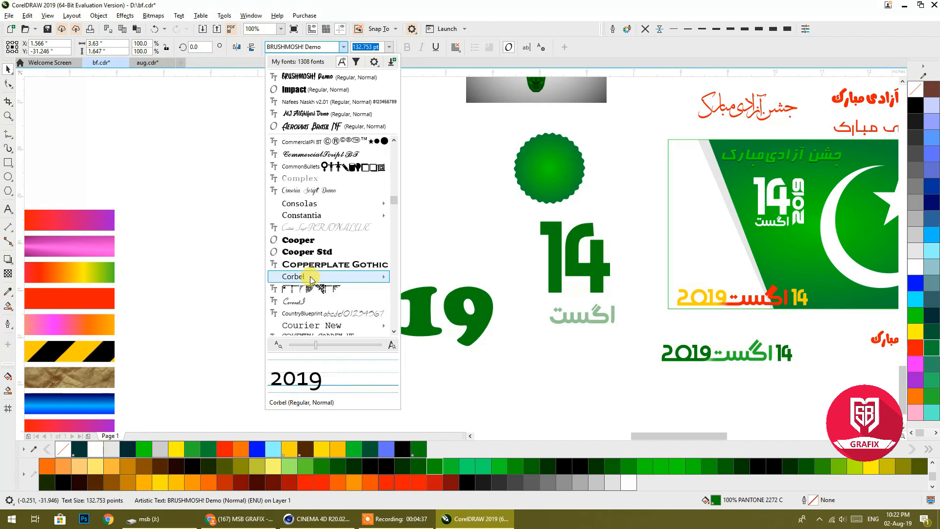
{"action": "scroll", "coordinate": [311, 280], "scroll_direction": "down", "scroll_amount": 2}
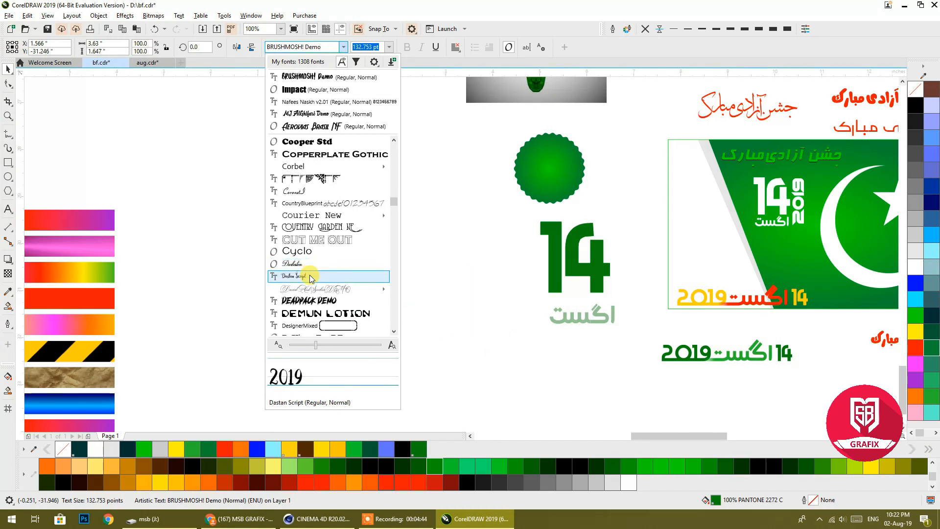
{"action": "scroll", "coordinate": [311, 278], "scroll_direction": "down", "scroll_amount": 5}
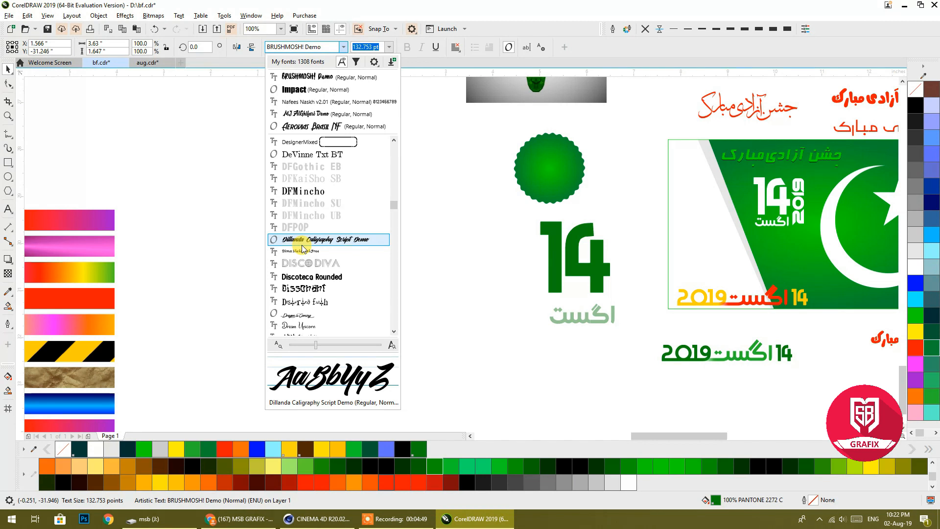
{"action": "scroll", "coordinate": [303, 247], "scroll_direction": "down", "scroll_amount": 4}
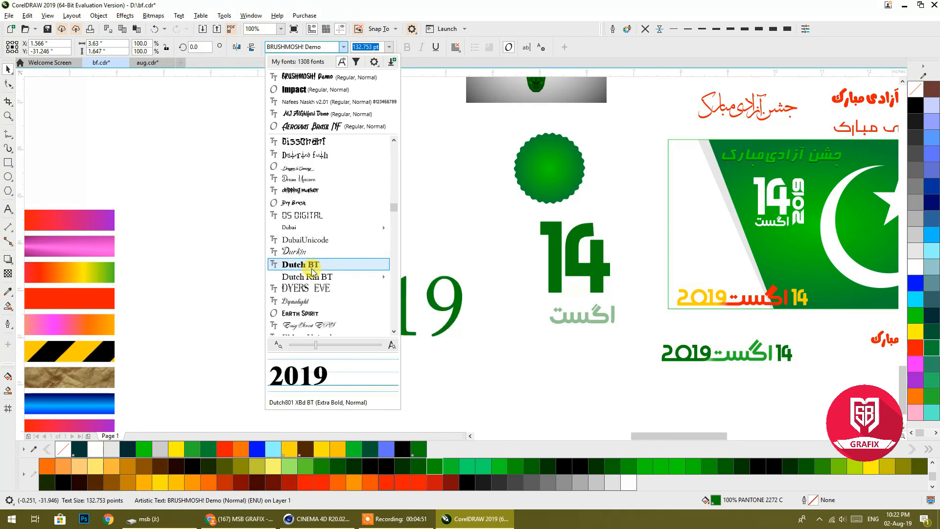
{"action": "scroll", "coordinate": [311, 271], "scroll_direction": "down", "scroll_amount": 1}
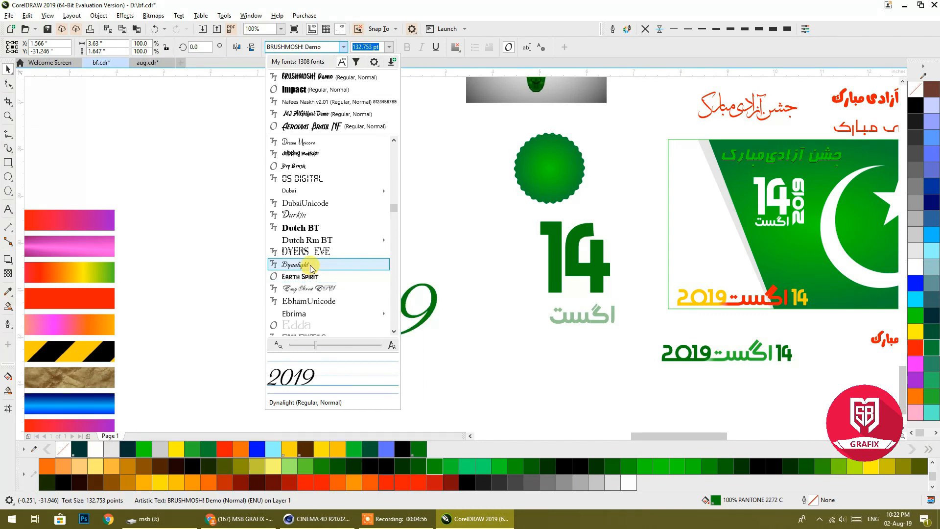
{"action": "scroll", "coordinate": [313, 277], "scroll_direction": "down", "scroll_amount": 1}
{"action": "mouse_move", "coordinate": [314, 278]}
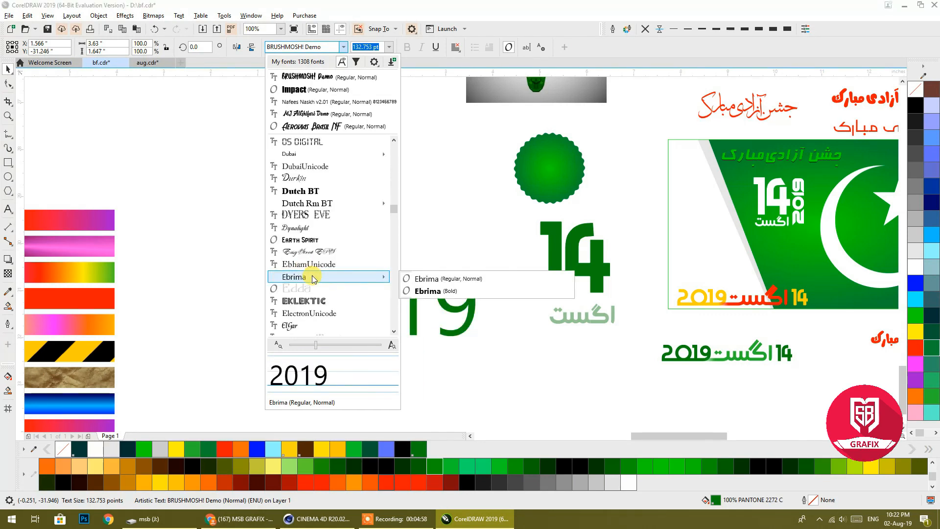
{"action": "scroll", "coordinate": [314, 278], "scroll_direction": "down", "scroll_amount": 2}
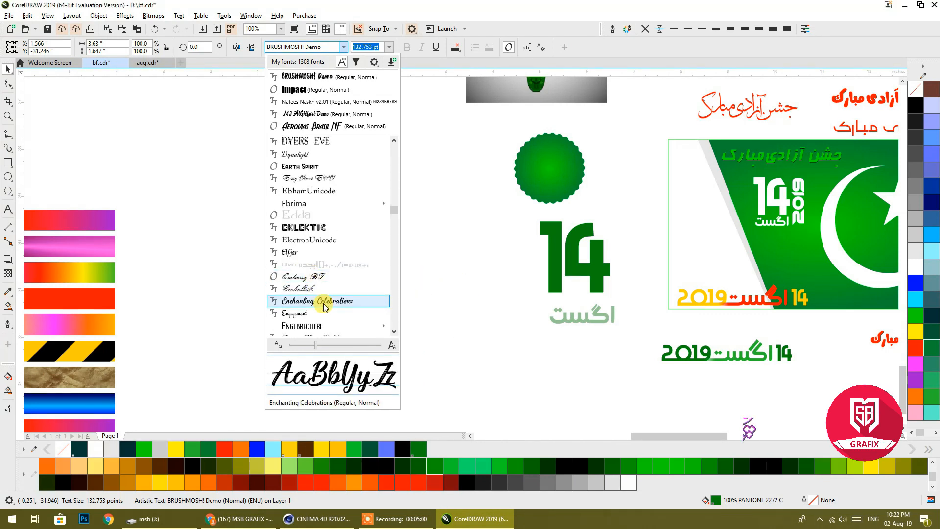
{"action": "scroll", "coordinate": [323, 303], "scroll_direction": "down", "scroll_amount": 2}
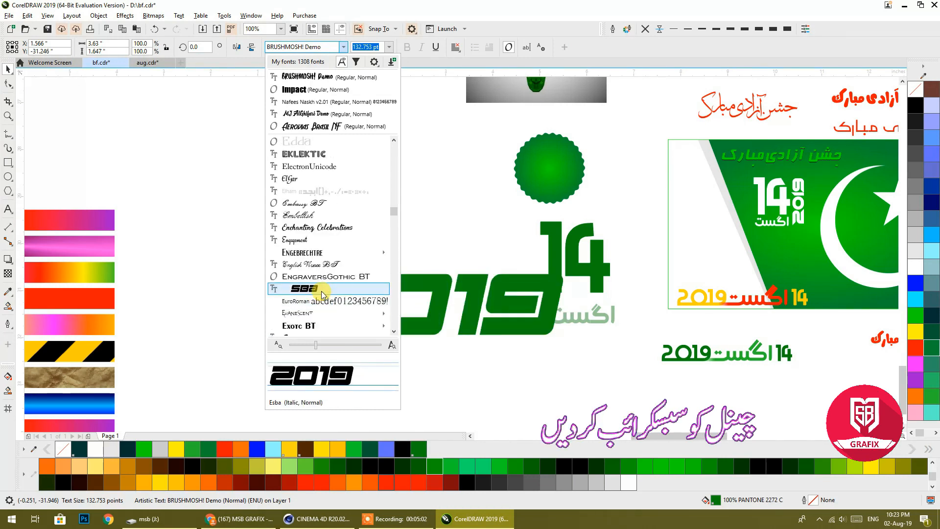
{"action": "scroll", "coordinate": [322, 291], "scroll_direction": "down", "scroll_amount": 2}
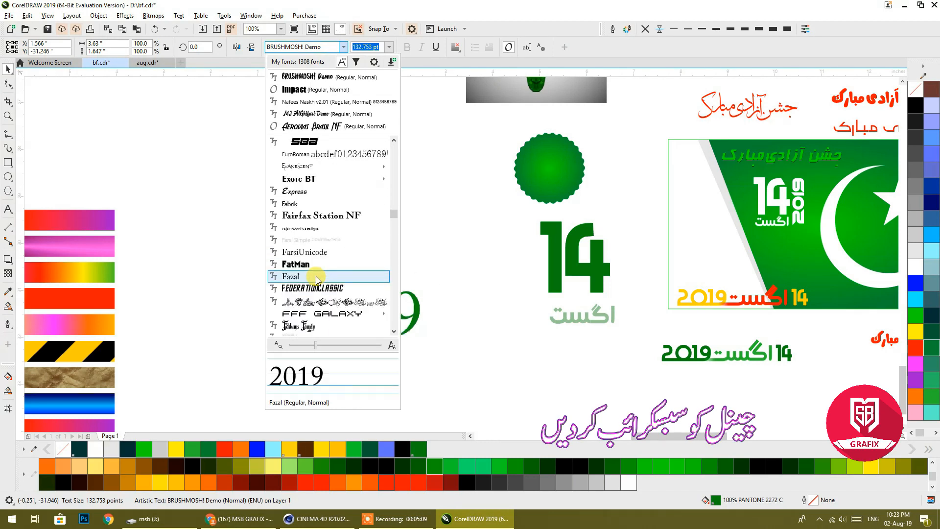
{"action": "scroll", "coordinate": [320, 284], "scroll_direction": "down", "scroll_amount": 2}
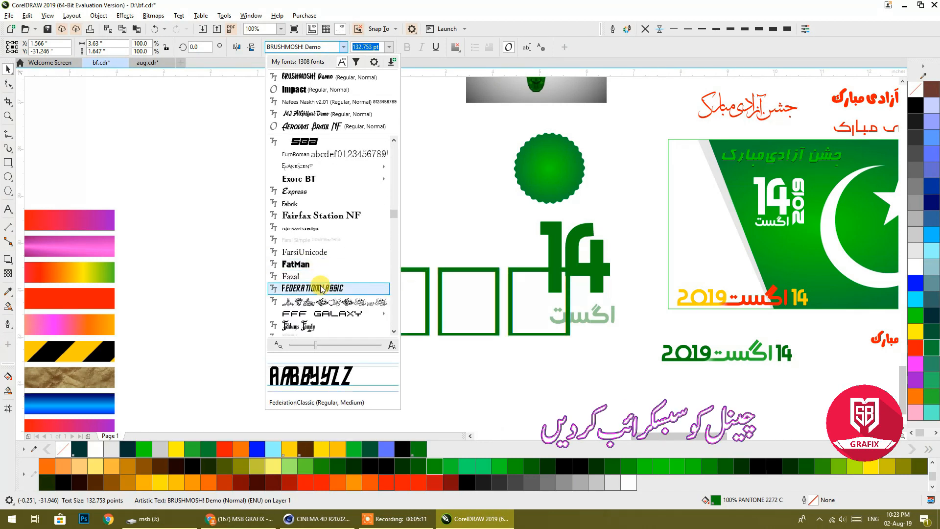
{"action": "scroll", "coordinate": [322, 289], "scroll_direction": "down", "scroll_amount": 1}
{"action": "scroll", "coordinate": [322, 288], "scroll_direction": "down", "scroll_amount": 1}
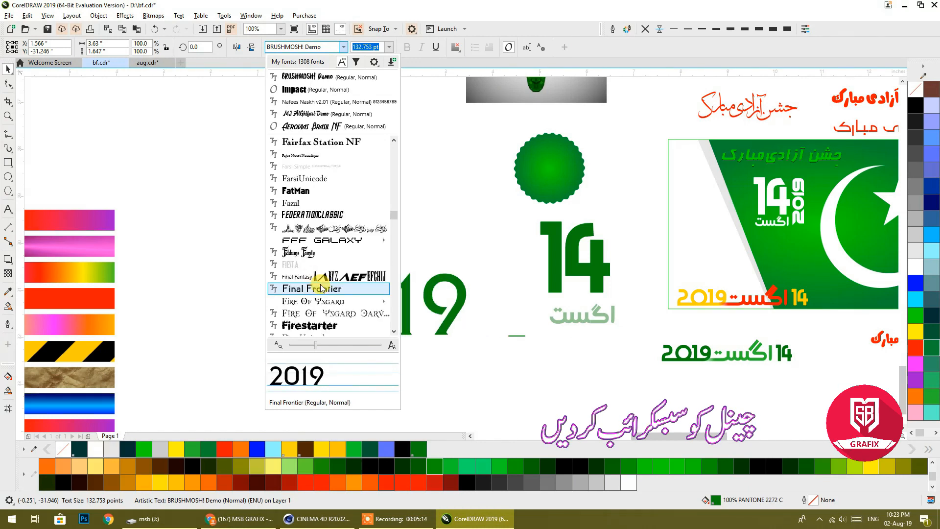
{"action": "scroll", "coordinate": [321, 288], "scroll_direction": "down", "scroll_amount": 2}
{"action": "scroll", "coordinate": [322, 288], "scroll_direction": "down", "scroll_amount": 2}
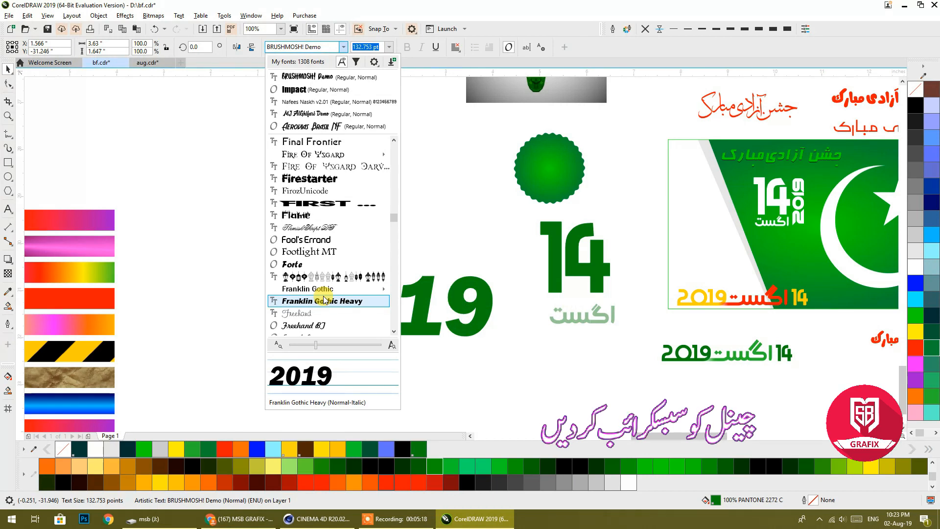
{"action": "scroll", "coordinate": [322, 279], "scroll_direction": "down", "scroll_amount": 3}
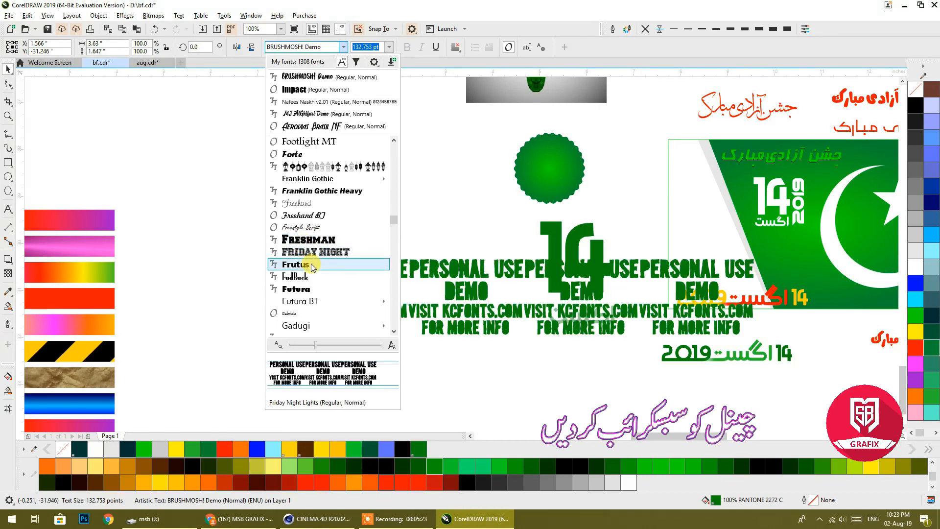
{"action": "scroll", "coordinate": [310, 264], "scroll_direction": "down", "scroll_amount": 3}
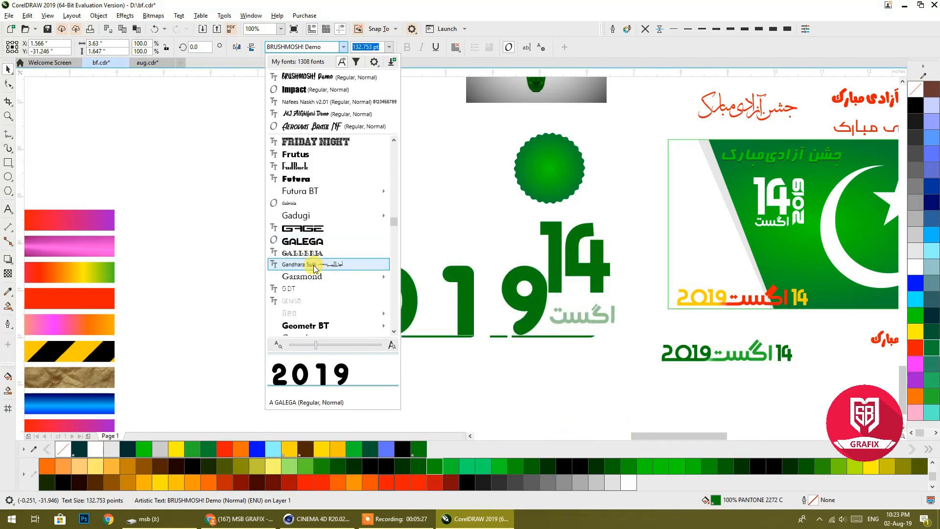
{"action": "scroll", "coordinate": [308, 240], "scroll_direction": "down", "scroll_amount": 2}
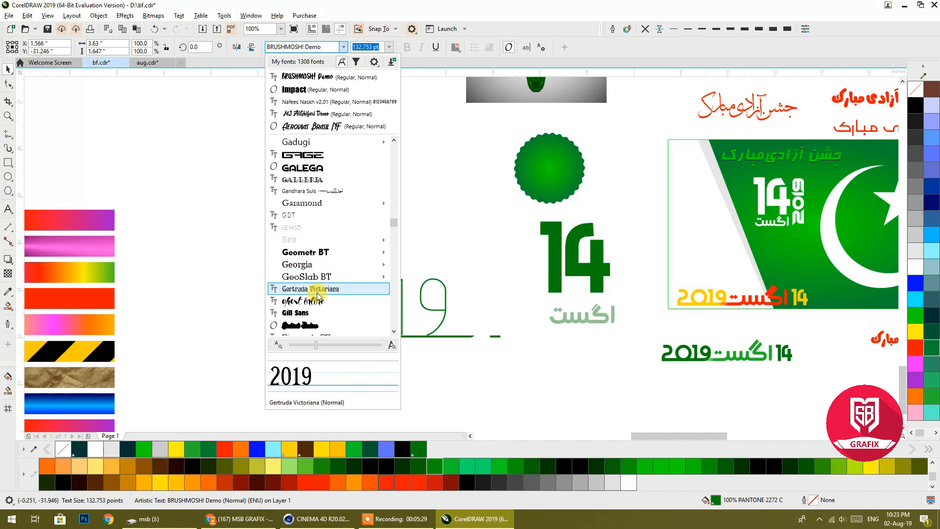
{"action": "scroll", "coordinate": [314, 313], "scroll_direction": "down", "scroll_amount": 2}
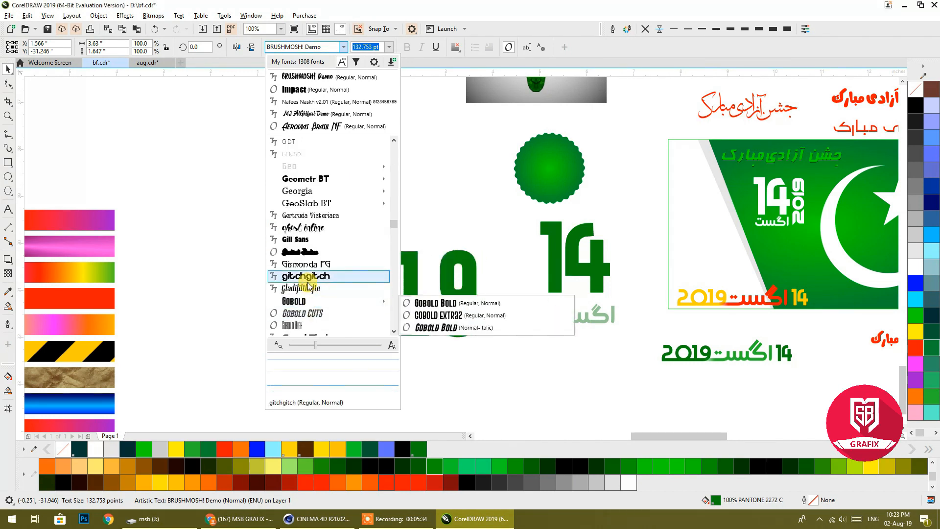
{"action": "scroll", "coordinate": [306, 267], "scroll_direction": "down", "scroll_amount": 5}
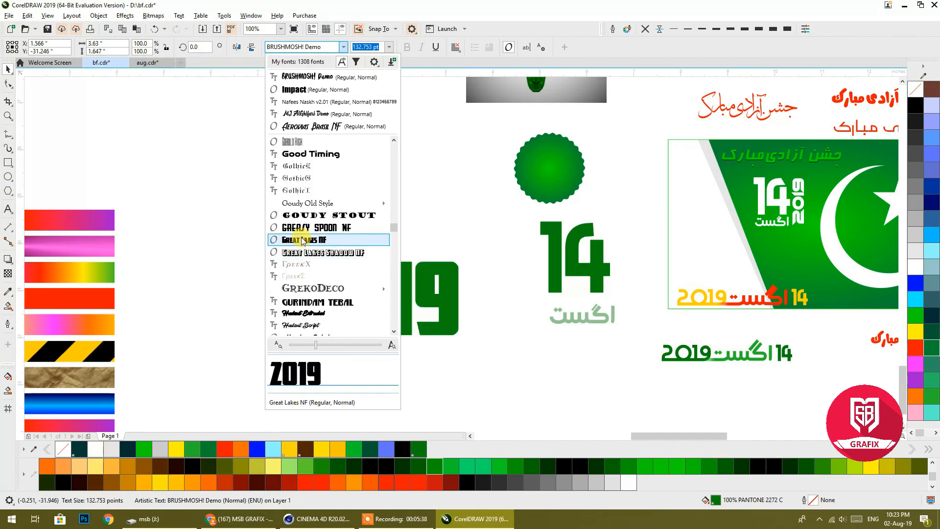
{"action": "left_click", "coordinate": [263, 227]}
- Deselect the 2019 text, set the document units to pixels and set the page size to 1920 × 1080 px
{"action": "scroll", "coordinate": [318, 225], "scroll_direction": "down", "scroll_amount": 3}
{"action": "scroll", "coordinate": [319, 225], "scroll_direction": "down", "scroll_amount": 6}
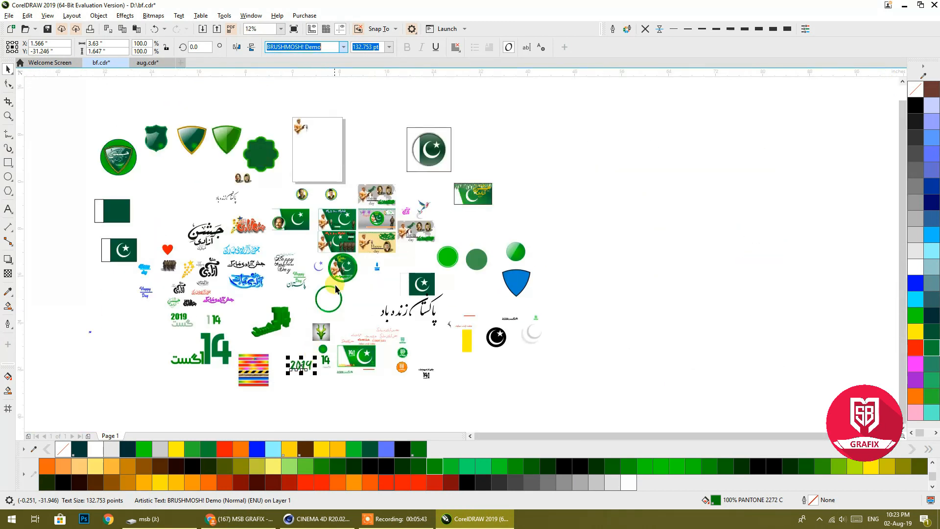
{"action": "scroll", "coordinate": [310, 140], "scroll_direction": "up", "scroll_amount": 2}
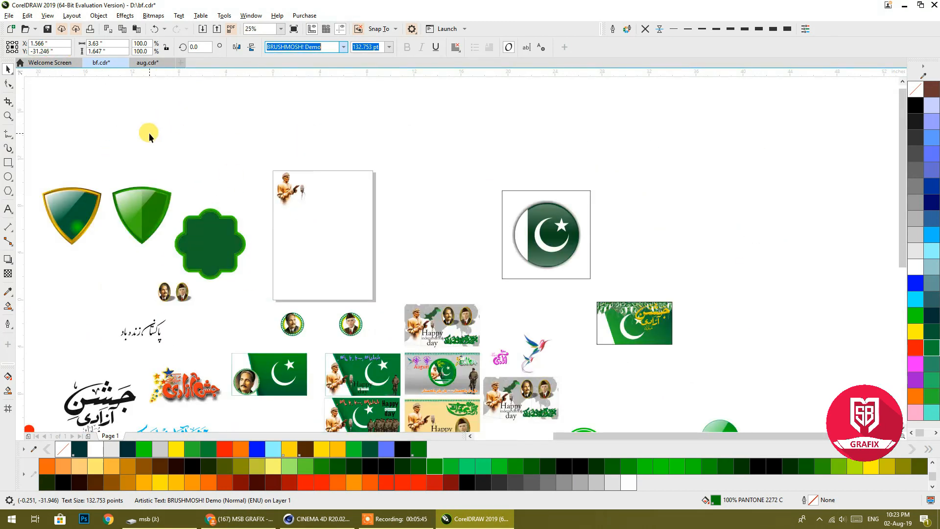
{"action": "left_click", "coordinate": [149, 134]}
{"action": "left_click", "coordinate": [274, 47]}
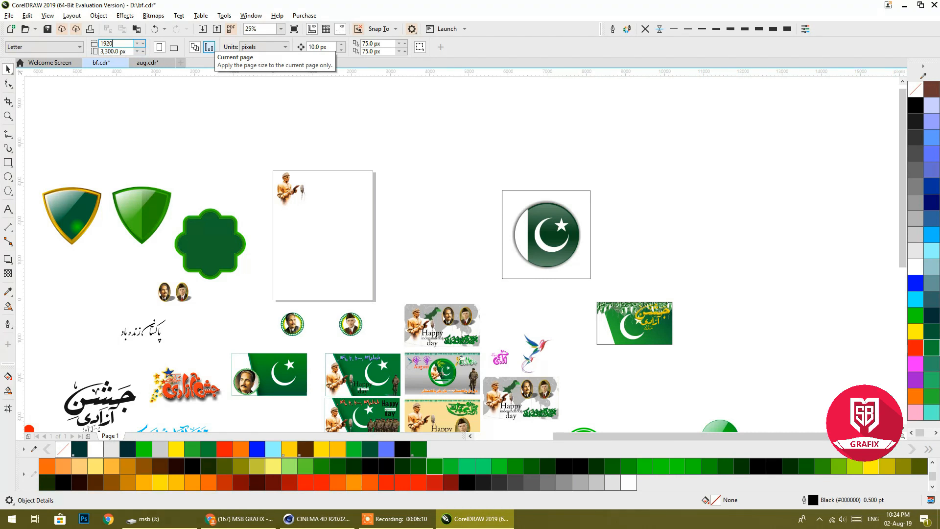
{"action": "key", "text": "Return"}
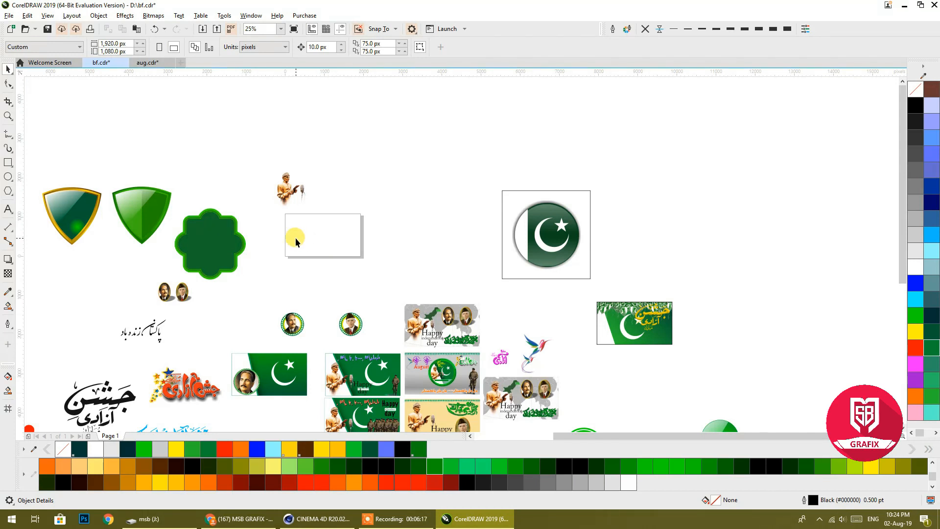
- Examine the resized page and the available measurement units without choosing a different unit
{"action": "scroll", "coordinate": [299, 221], "scroll_direction": "up", "scroll_amount": 2}
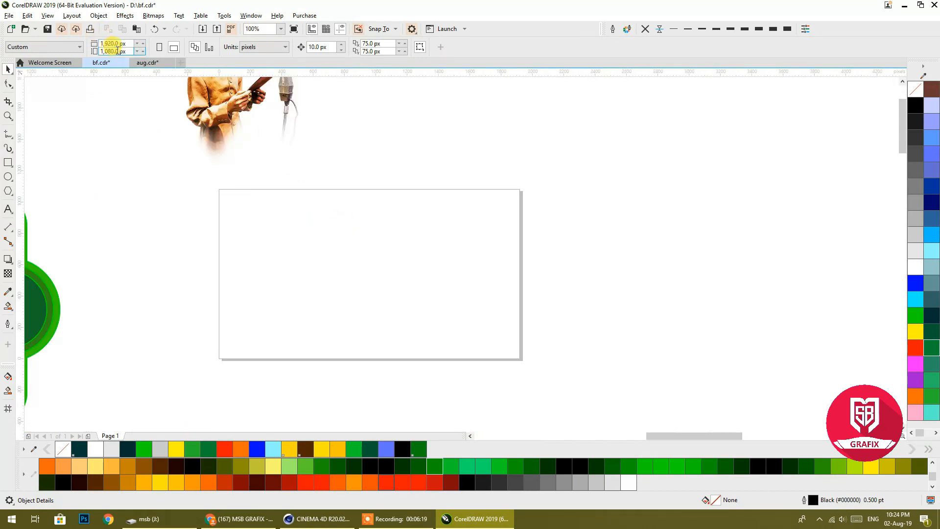
{"action": "left_click", "coordinate": [252, 46]}
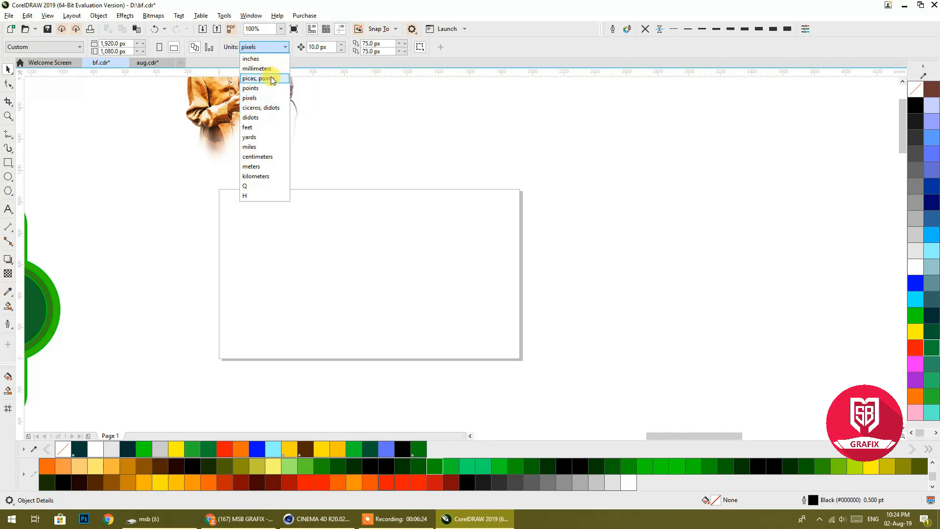
{"action": "left_click", "coordinate": [398, 150]}
{"action": "left_click", "coordinate": [264, 47]}
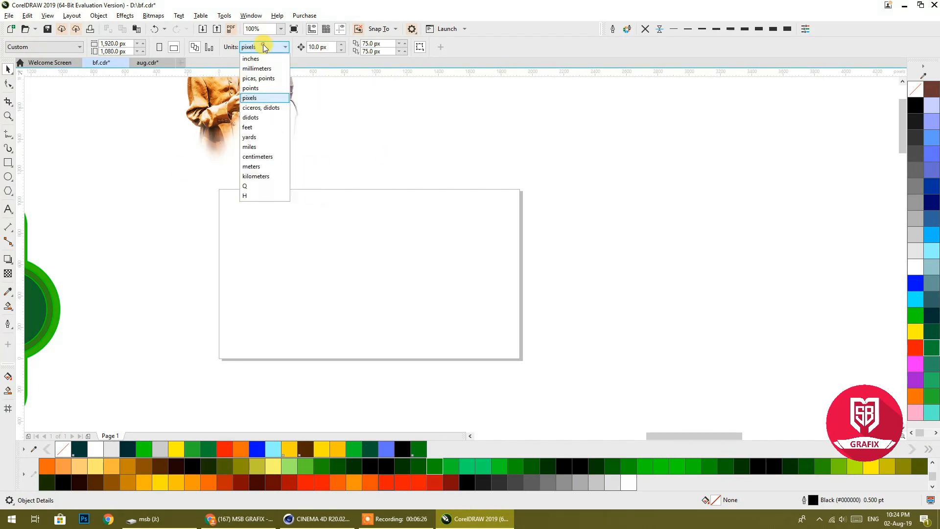
{"action": "left_click", "coordinate": [162, 152]}
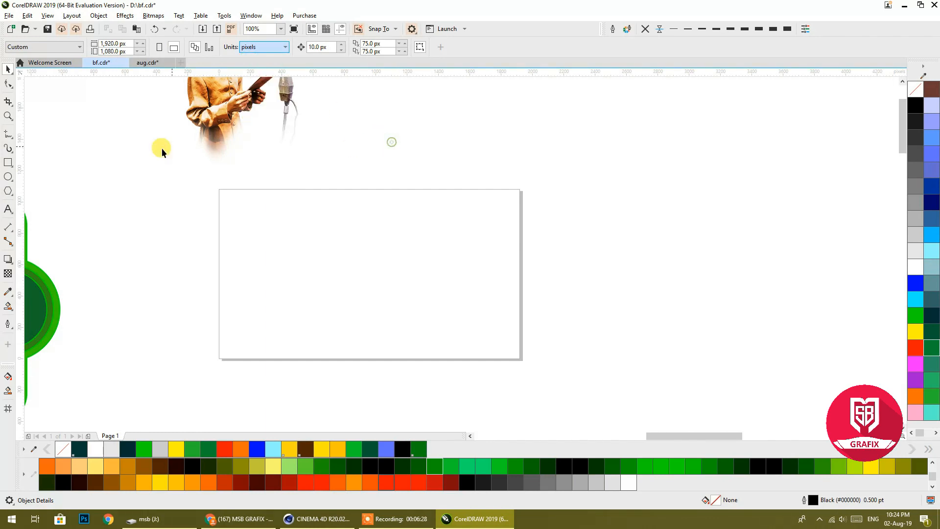
- Create a 1920 × 1080 px rectangle exactly covering the page and return to the Pick tool with it selected
{"action": "double_click", "coordinate": [7, 164]}
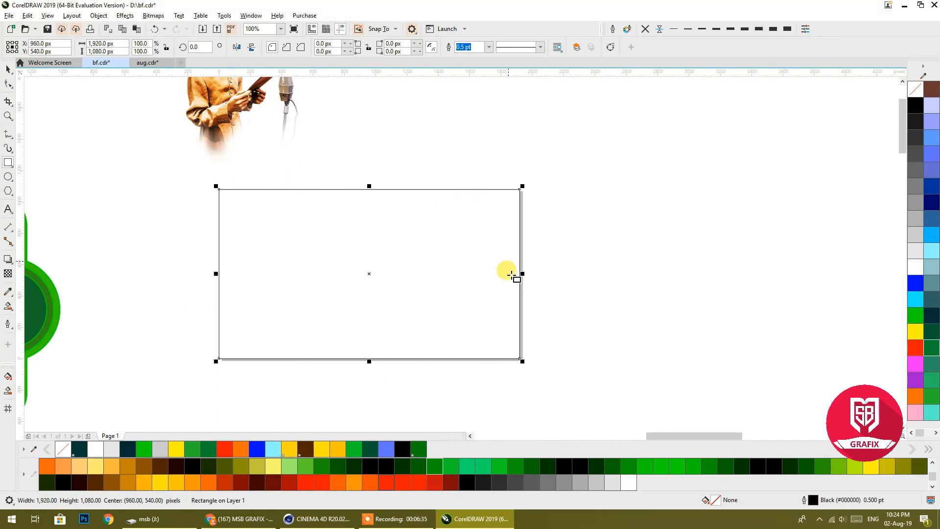
{"action": "left_click", "coordinate": [8, 69]}
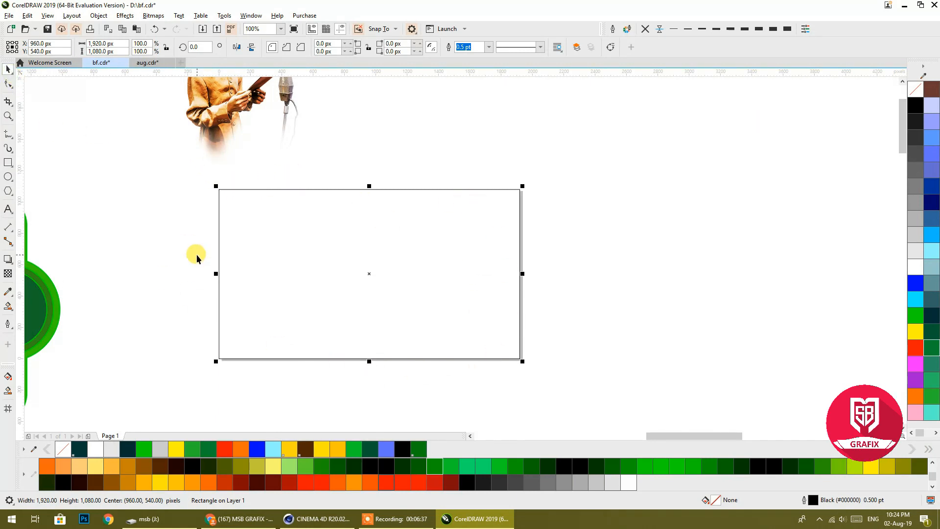
- Fill the page-sized rectangle with light grey #E6E6E6 and remove its outline
{"action": "left_click", "coordinate": [915, 250]}
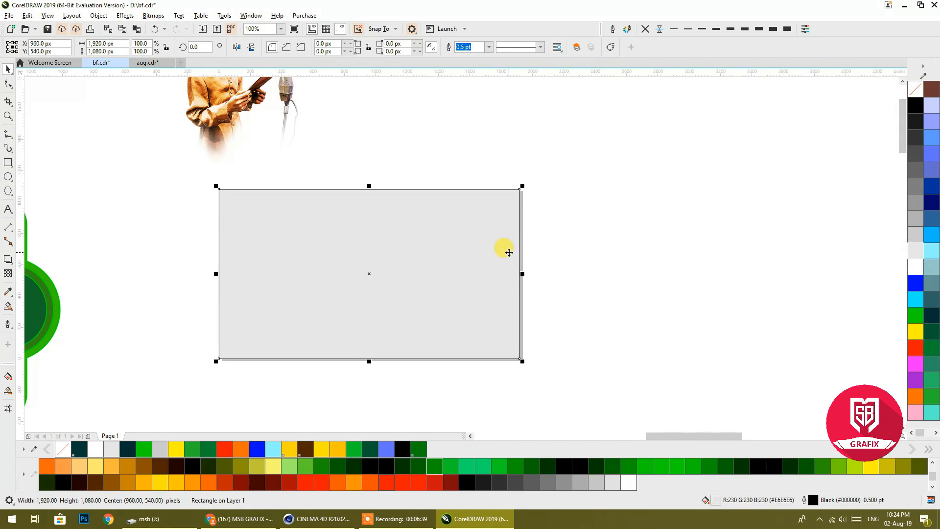
{"action": "left_click", "coordinate": [644, 31]}
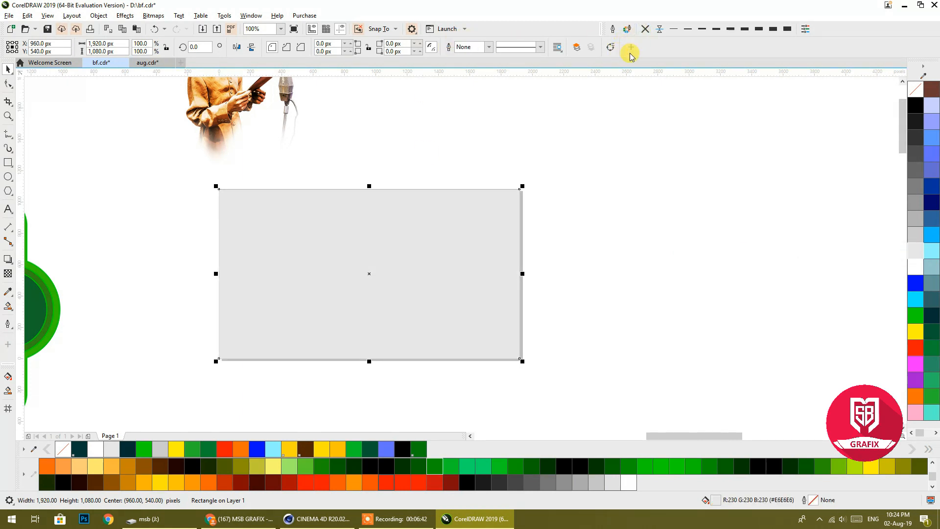
- Place a reduced copy of the picture of the man at the microphone in the grey rectangle's upper-left corner and deselect it
{"action": "mouse_move", "coordinate": [219, 109]}
{"action": "left_mouse_down"}
{"action": "mouse_move", "coordinate": [273, 211]}
{"action": "mouse_move", "coordinate": [265, 290]}
{"action": "mouse_move", "coordinate": [265, 281]}
{"action": "left_mouse_up"}
{"action": "left_click_drag", "start_coordinate": [355, 357], "coordinate": [298, 285]}
{"action": "left_click_drag", "start_coordinate": [263, 224], "coordinate": [261, 219]}
{"action": "left_click", "coordinate": [150, 179]}
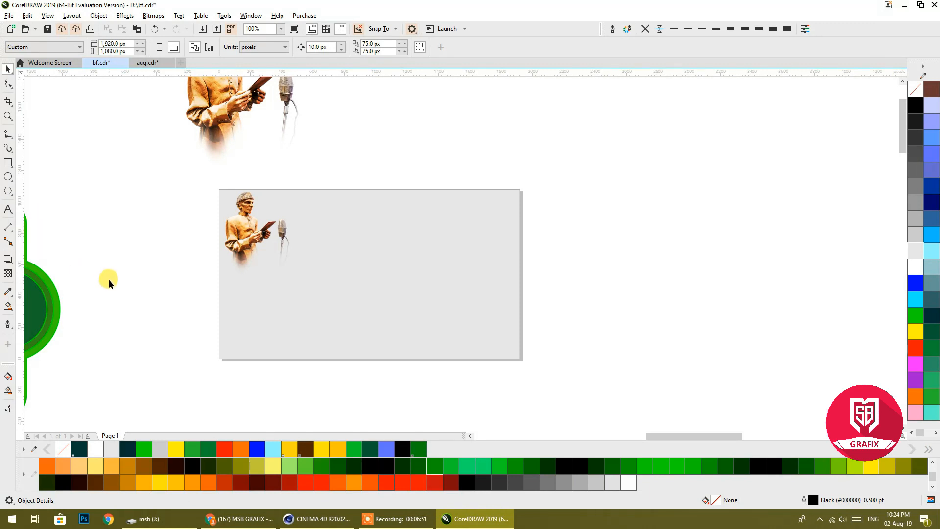
- Copy the large black Jashn-e-Azadi calligraphy from the clipart collection onto the grey page
{"action": "scroll", "coordinate": [109, 279], "scroll_direction": "down", "scroll_amount": 10}
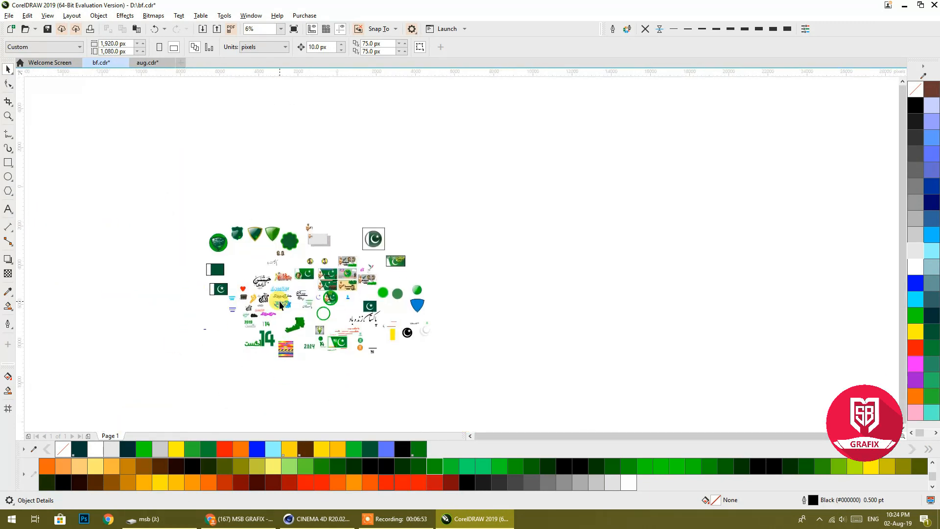
{"action": "scroll", "coordinate": [279, 301], "scroll_direction": "up", "scroll_amount": 5}
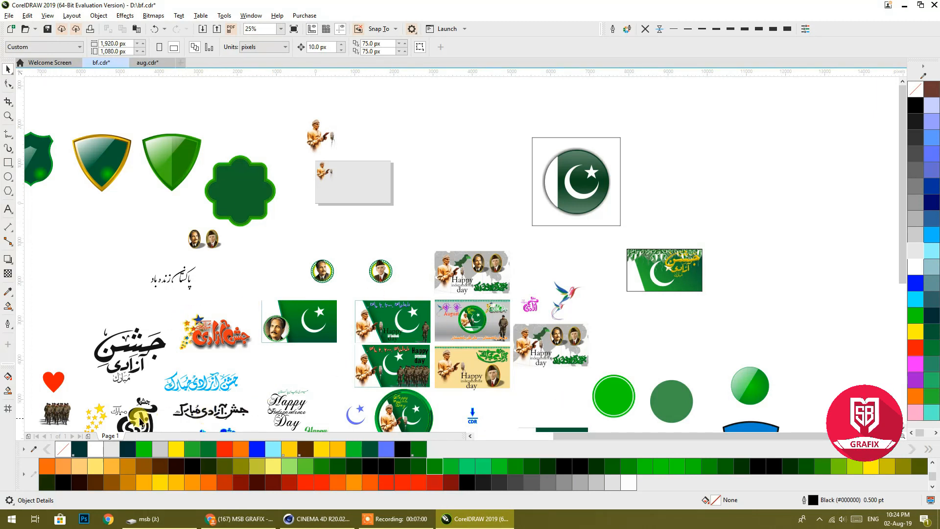
{"action": "left_click", "coordinate": [135, 370]}
{"action": "left_click_drag", "start_coordinate": [136, 347], "coordinate": [375, 175]}
- Copy the blue crescent and star group from the collection to the empty area just right of the page
{"action": "left_click_drag", "start_coordinate": [421, 392], "coordinate": [475, 291]}
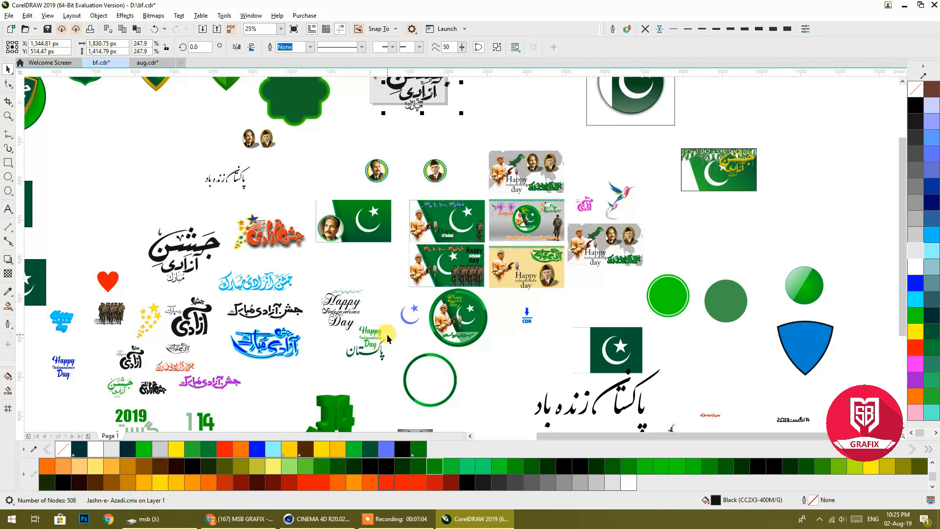
{"action": "left_click", "coordinate": [410, 321]}
{"action": "left_click_drag", "start_coordinate": [408, 318], "coordinate": [487, 96]}
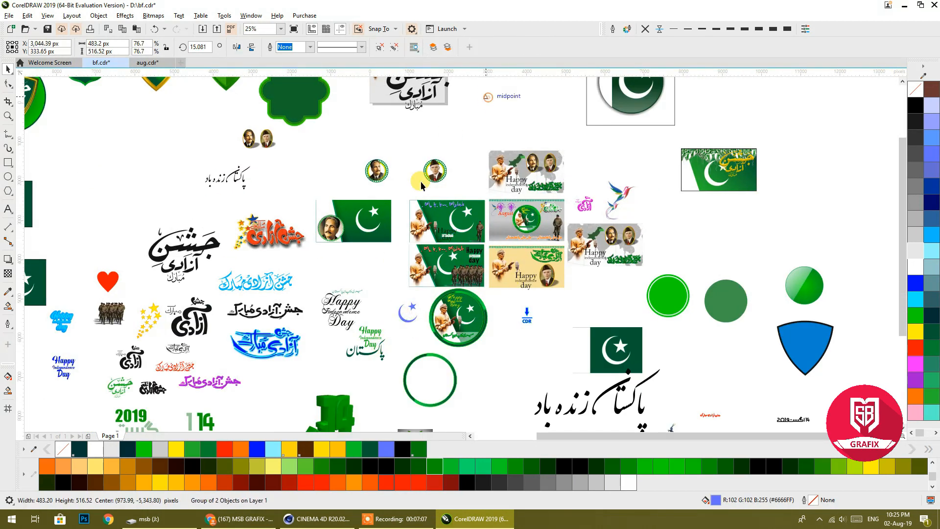
- Copy the dark green inner shape of the scalloped badge to the empty area above the crescent and star
{"action": "left_click_drag", "start_coordinate": [406, 267], "coordinate": [389, 405]}
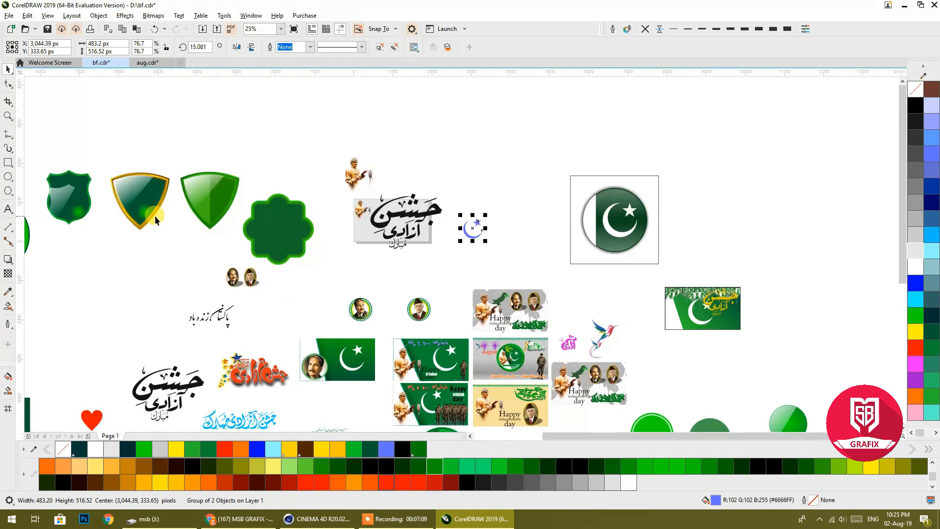
{"action": "left_click_drag", "start_coordinate": [261, 238], "coordinate": [492, 198]}
{"action": "scroll", "coordinate": [423, 198], "scroll_direction": "up", "scroll_amount": 4}
{"action": "scroll", "coordinate": [423, 198], "scroll_direction": "down", "scroll_amount": 2}
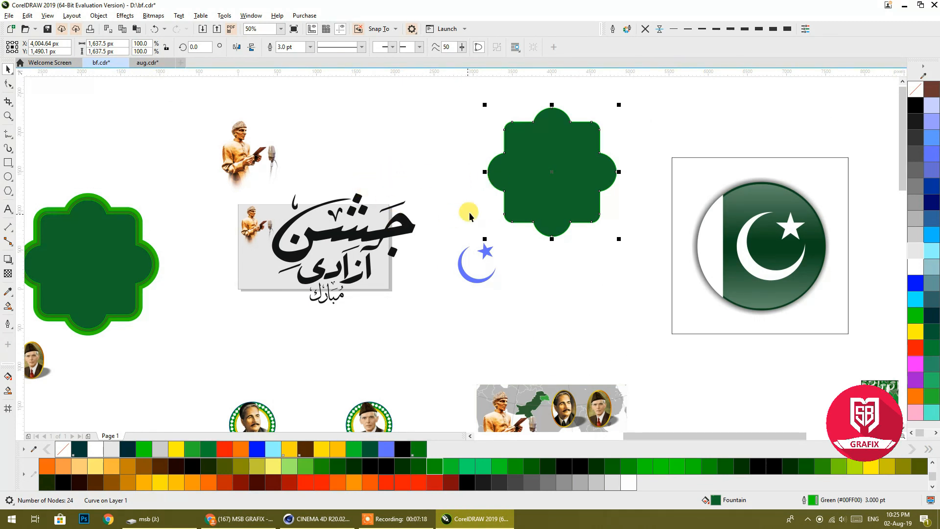
- Give the calligraphy on the page the badge's green fountain fill and run its gradient from light green above to dark green below
{"action": "left_click_drag", "start_coordinate": [716, 503], "coordinate": [393, 235]}
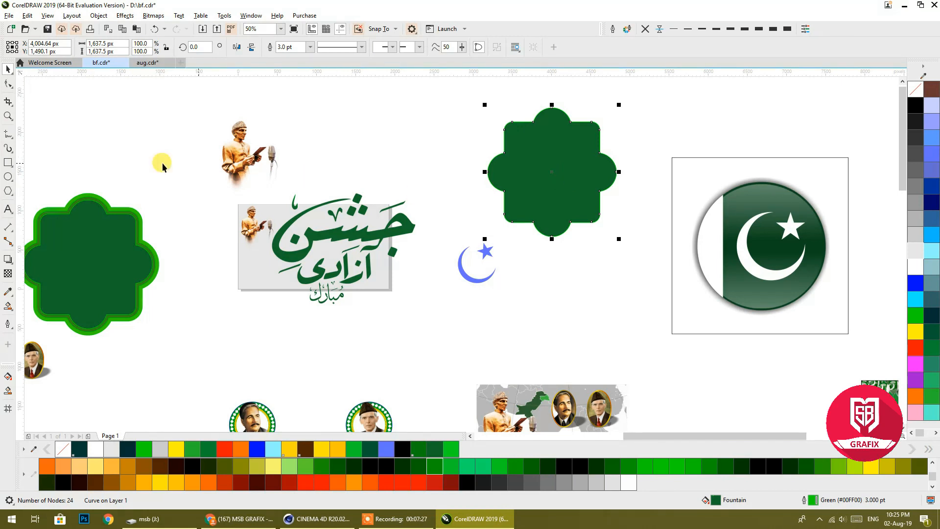
{"action": "left_click", "coordinate": [325, 243]}
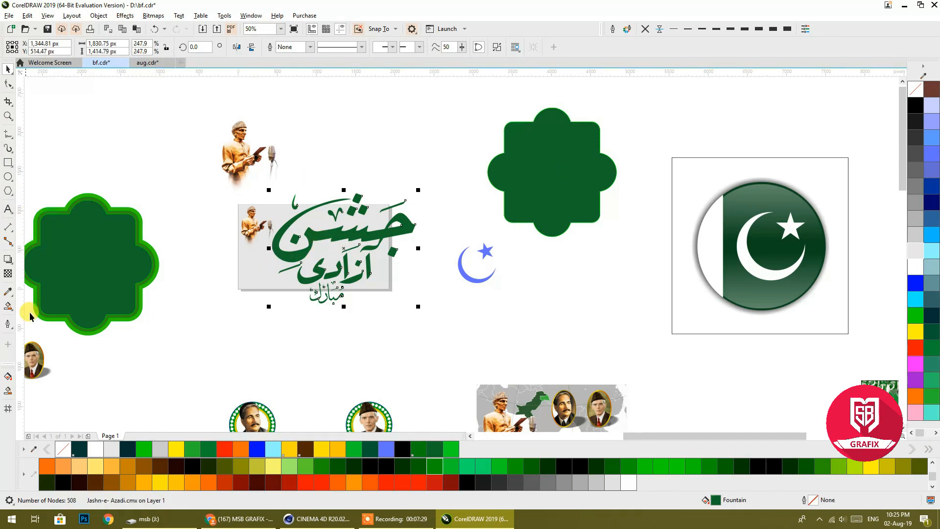
{"action": "left_click", "coordinate": [8, 378]}
{"action": "left_click_drag", "start_coordinate": [317, 208], "coordinate": [375, 265]}
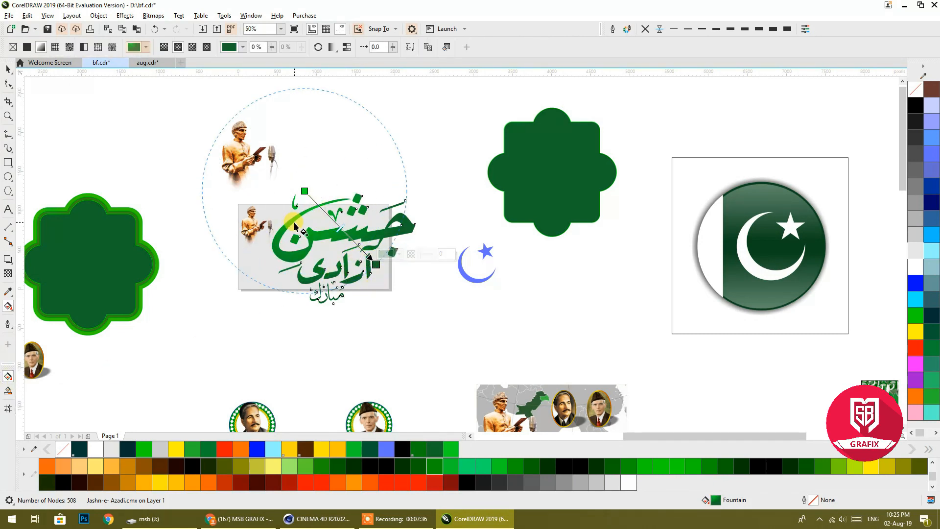
{"action": "left_click_drag", "start_coordinate": [303, 191], "coordinate": [334, 199]}
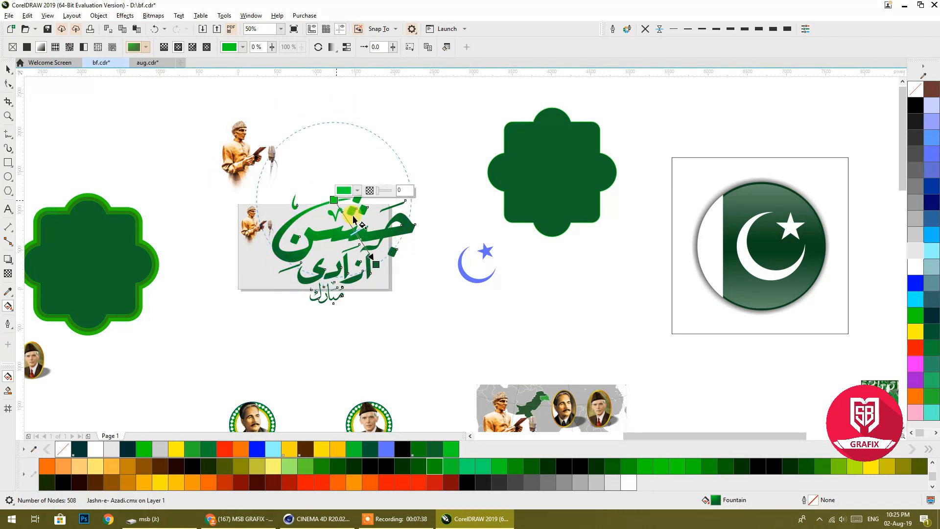
{"action": "left_click_drag", "start_coordinate": [376, 264], "coordinate": [383, 292]}
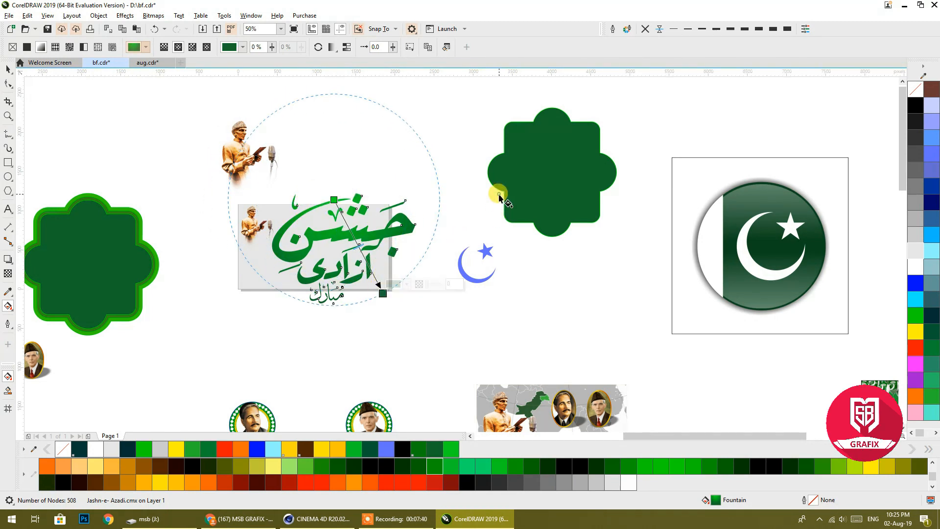
- Shorten the copied badge's fountain fill to a light green glow at its upper-left corner and deselect it
{"action": "left_click", "coordinate": [542, 181]}
{"action": "left_click_drag", "start_coordinate": [528, 124], "coordinate": [537, 141]}
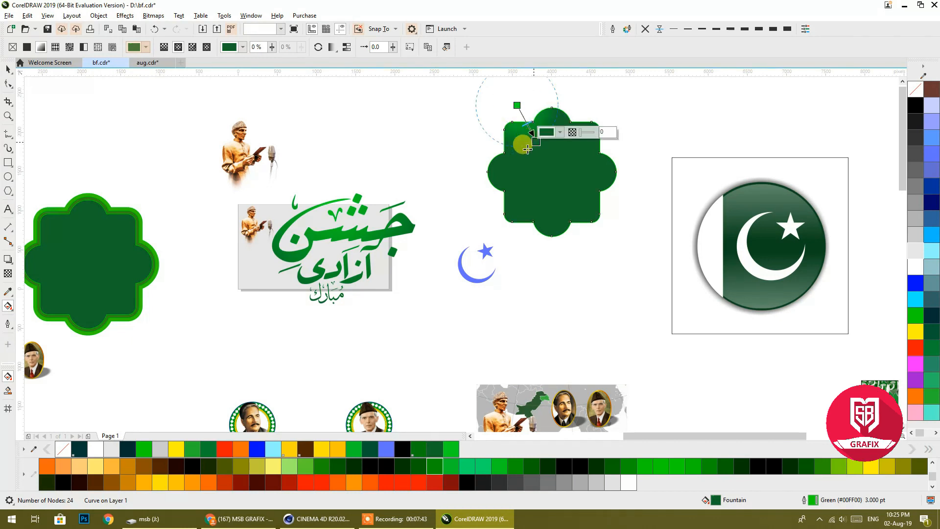
{"action": "left_click", "coordinate": [6, 71]}
{"action": "left_click", "coordinate": [112, 119]}
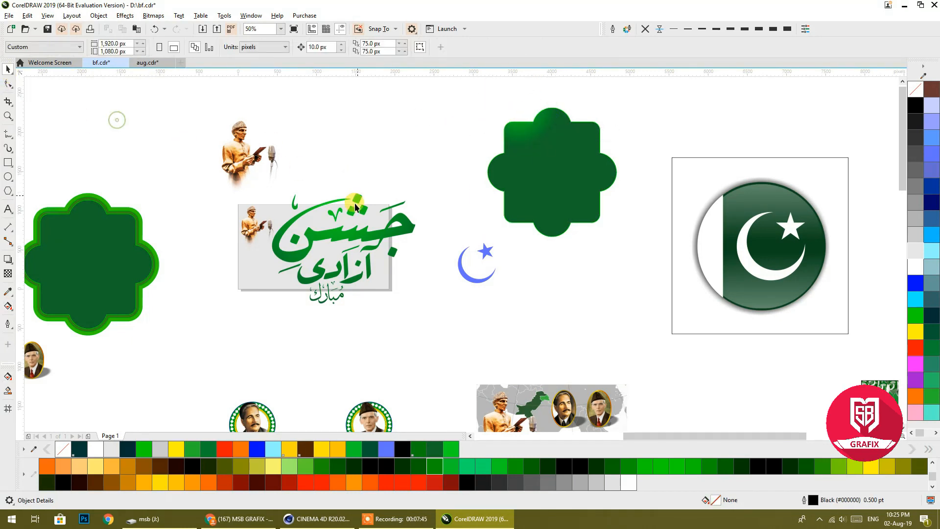
- Scale the green calligraphy down to about 706 × 545 px and place it in the page's upper-right corner
{"action": "scroll", "coordinate": [349, 237], "scroll_direction": "up", "scroll_amount": 2}
{"action": "left_click", "coordinate": [347, 235]}
{"action": "left_click_drag", "start_coordinate": [189, 371], "coordinate": [369, 235]}
{"action": "left_click_drag", "start_coordinate": [417, 188], "coordinate": [360, 216]}
{"action": "left_click", "coordinate": [371, 164]}
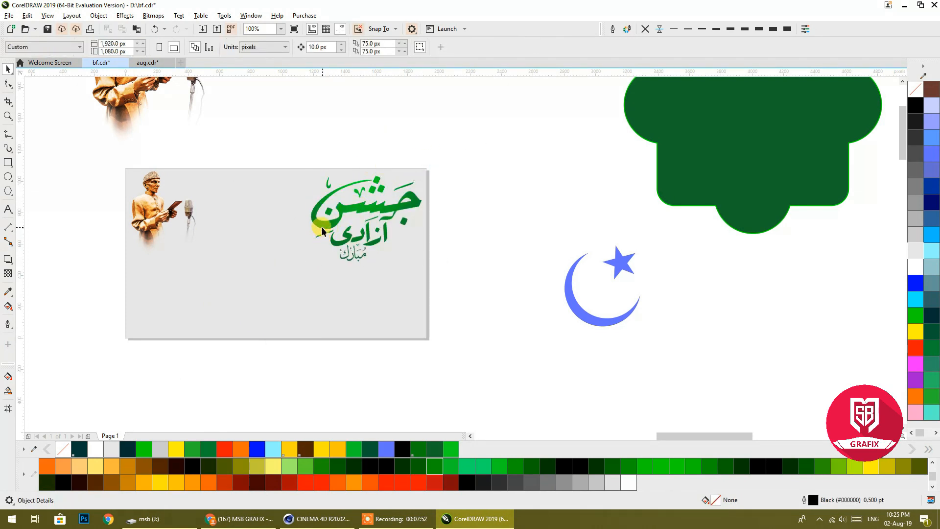
- Give the green calligraphy a white outline 3.0 pt wide
{"action": "left_click", "coordinate": [321, 227]}
{"action": "right_click", "coordinate": [913, 288]}
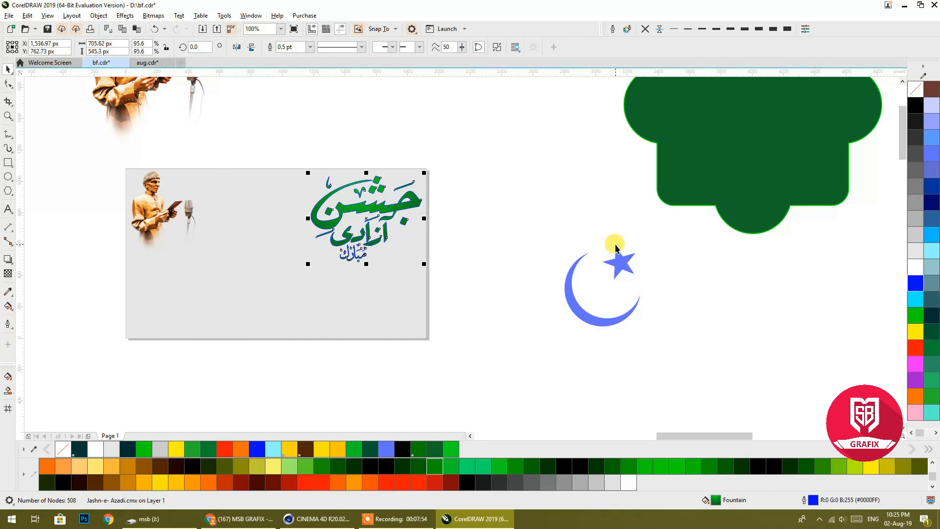
{"action": "right_click", "coordinate": [915, 269]}
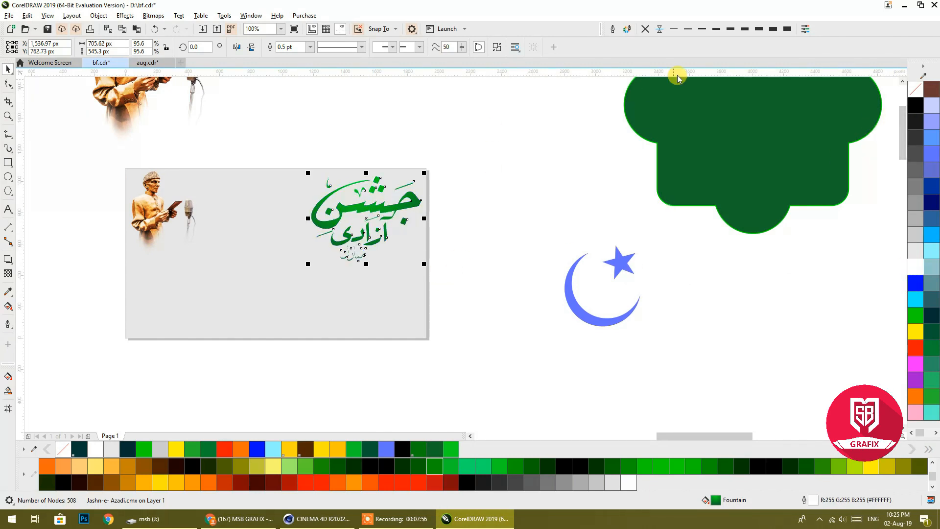
{"action": "left_click", "coordinate": [738, 28]}
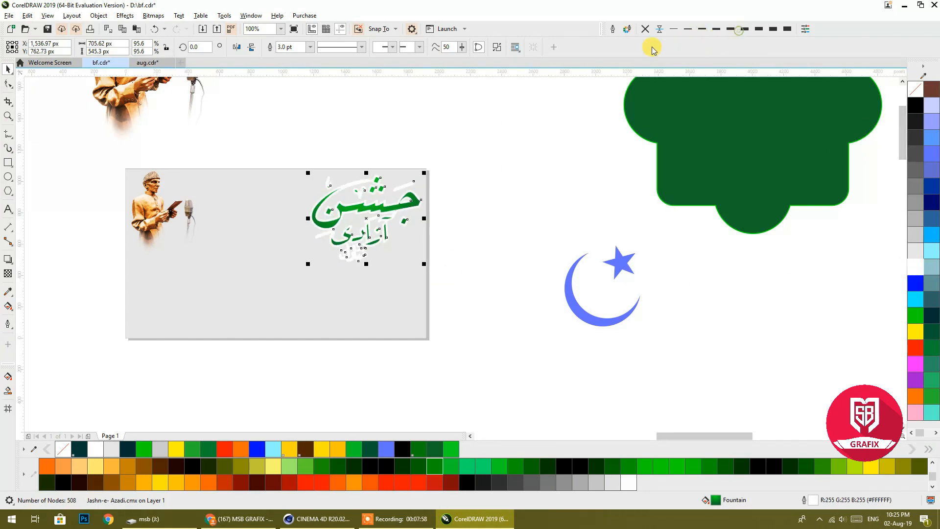
- Set the calligraphy's outline to round corners, centred position, behind fill, scale with object and overprint outline, and deselect it
{"action": "left_click", "coordinate": [613, 30]}
{"action": "left_click", "coordinate": [394, 281]}
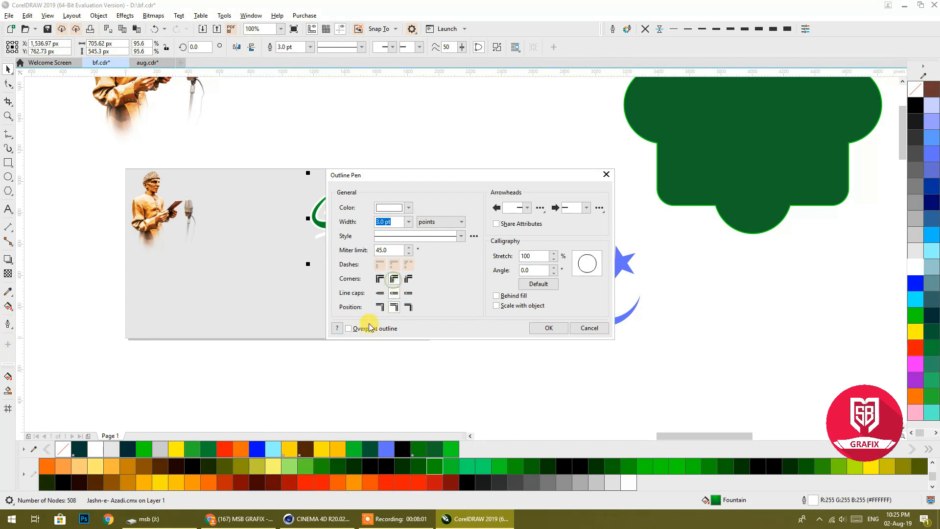
{"action": "left_click", "coordinate": [506, 305]}
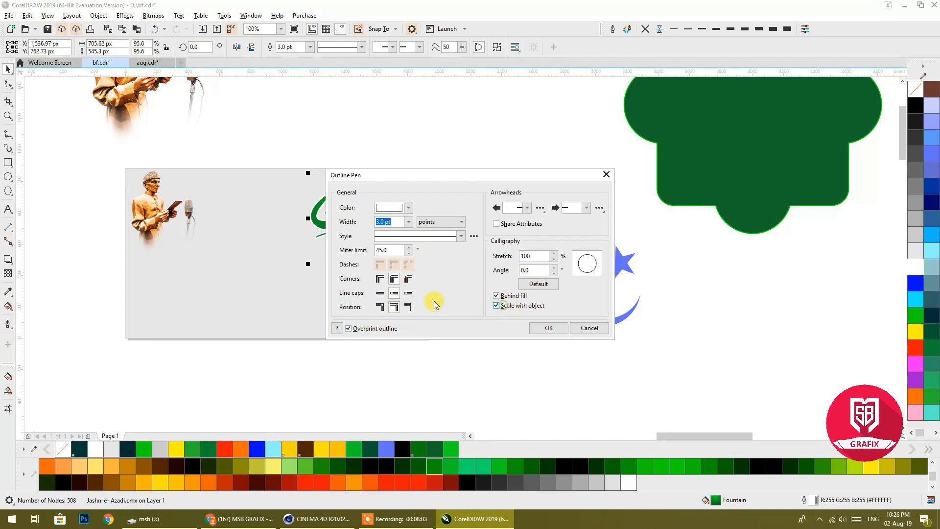
{"action": "left_click", "coordinate": [394, 307]}
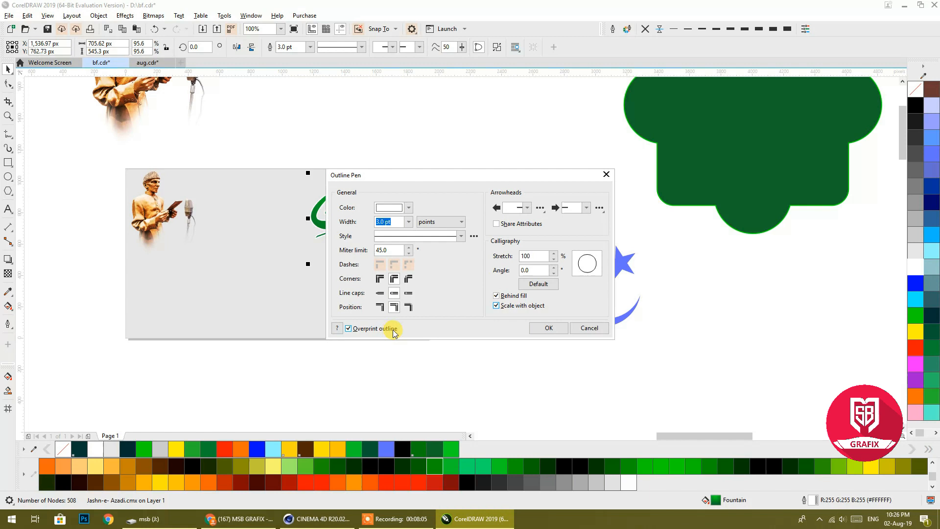
{"action": "left_click", "coordinate": [545, 329]}
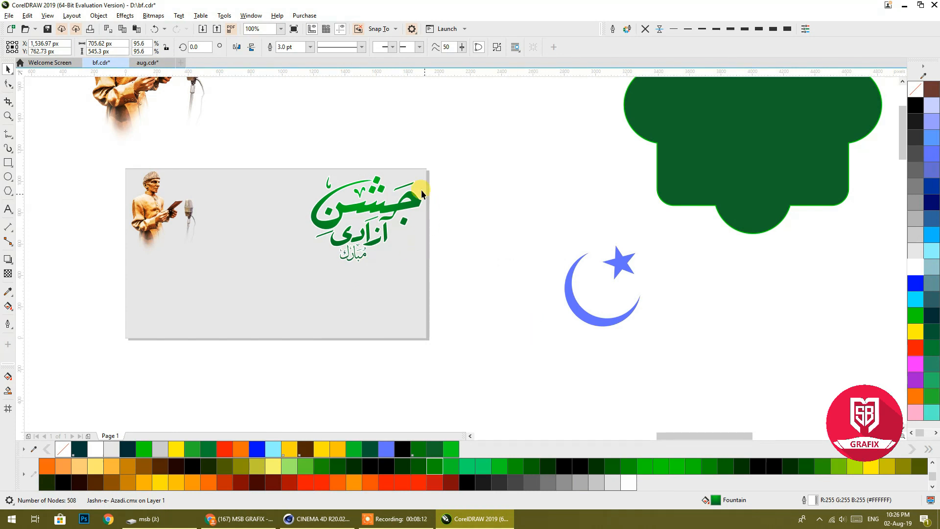
{"action": "left_click", "coordinate": [456, 365]}
- Copy the black "Happy Independence Day" script text from the collection and position the copy on the page below the man's picture
{"action": "scroll", "coordinate": [281, 230], "scroll_direction": "down", "scroll_amount": 2}
{"action": "left_click_drag", "start_coordinate": [269, 238], "coordinate": [296, 242]}
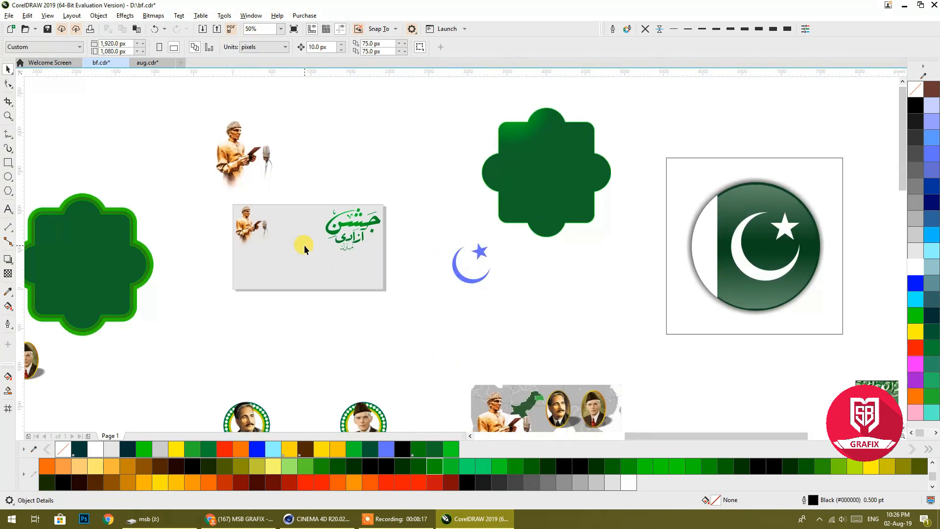
{"action": "left_click_drag", "start_coordinate": [314, 277], "coordinate": [301, 278]}
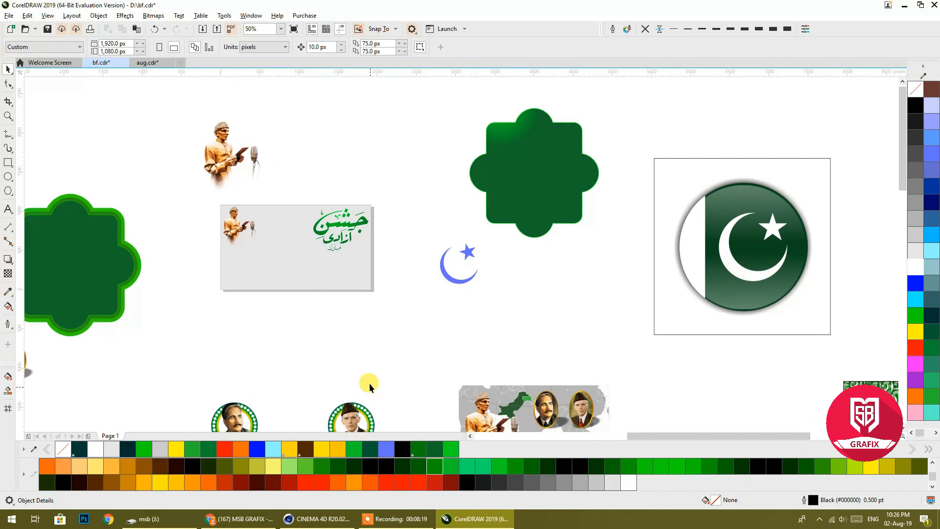
{"action": "left_click_drag", "start_coordinate": [369, 383], "coordinate": [373, 282]}
{"action": "left_click_drag", "start_coordinate": [245, 301], "coordinate": [266, 215]}
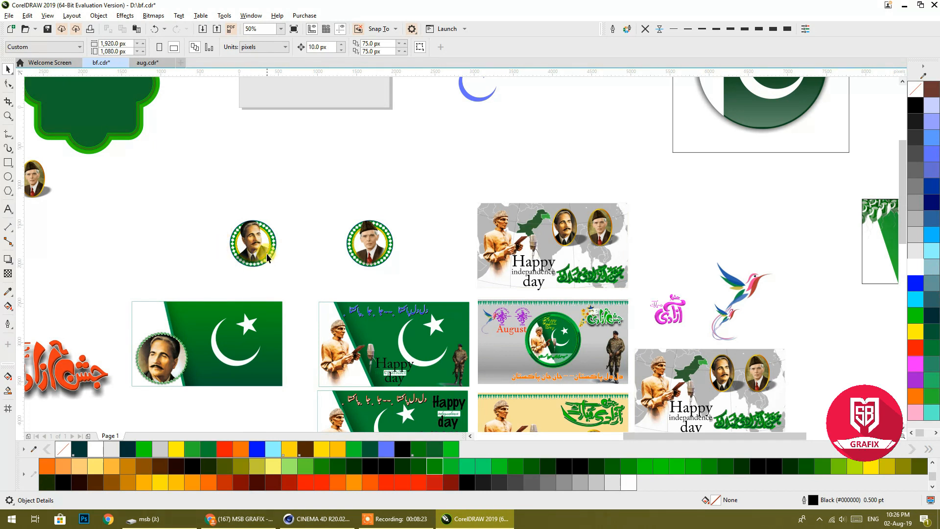
{"action": "scroll", "coordinate": [346, 254], "scroll_direction": "down", "scroll_amount": 2}
{"action": "left_click_drag", "start_coordinate": [352, 264], "coordinate": [424, 207]}
{"action": "left_click_drag", "start_coordinate": [351, 318], "coordinate": [427, 280]}
{"action": "left_click", "coordinate": [419, 286]}
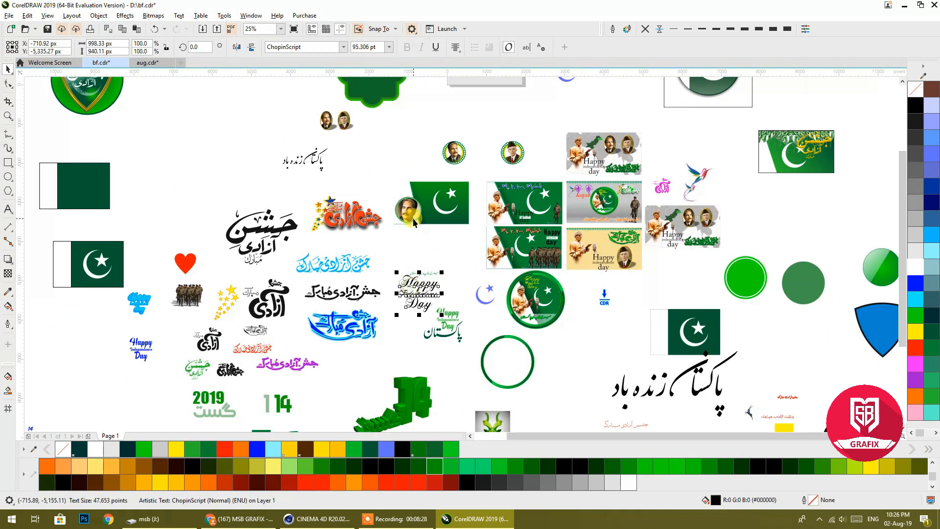
{"action": "left_click_drag", "start_coordinate": [414, 223], "coordinate": [301, 337]}
{"action": "left_click_drag", "start_coordinate": [304, 397], "coordinate": [428, 203]}
{"action": "right_click", "coordinate": [428, 203]}
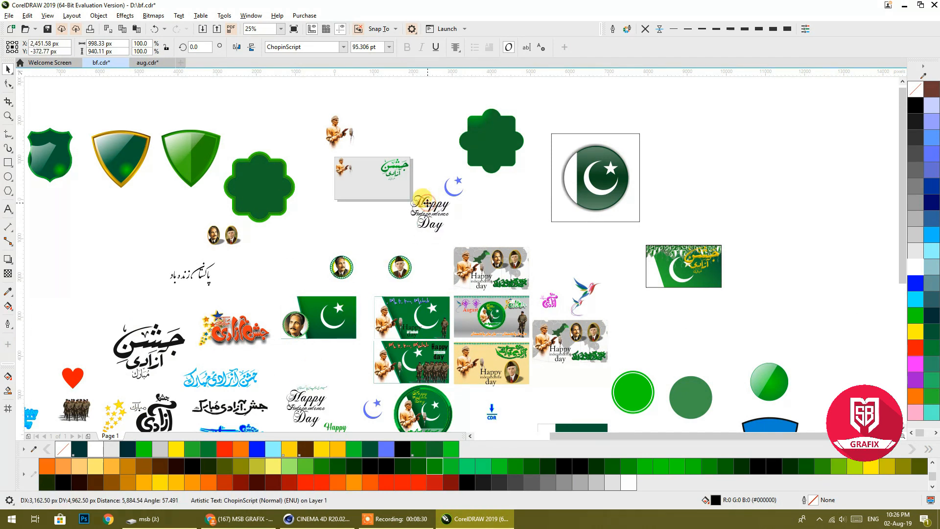
{"action": "scroll", "coordinate": [428, 202], "scroll_direction": "up", "scroll_amount": 2}
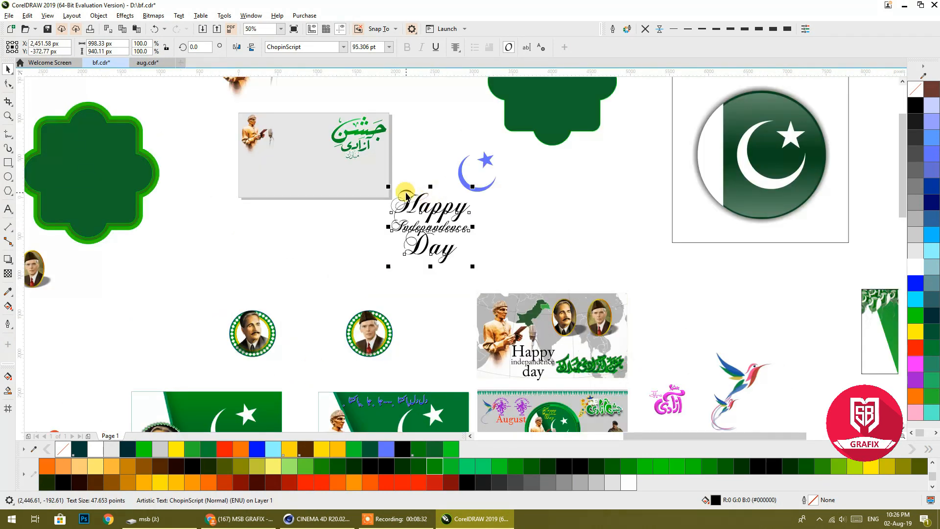
{"action": "left_click_drag", "start_coordinate": [442, 270], "coordinate": [300, 222]}
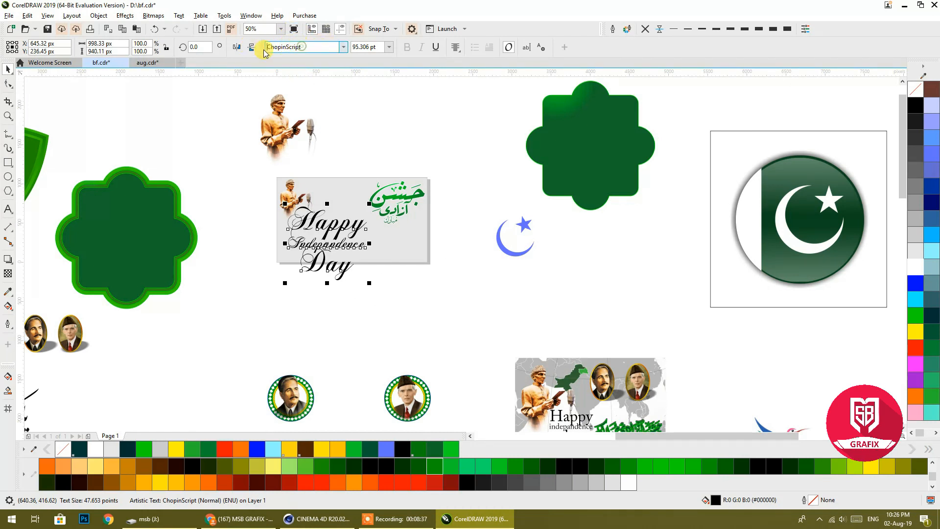
- Copy the script text's font name and paste it as a new "ChopinScript" text label above the page in Arial 24 pt
{"action": "right_click", "coordinate": [286, 47]}
{"action": "left_click", "coordinate": [309, 79]}
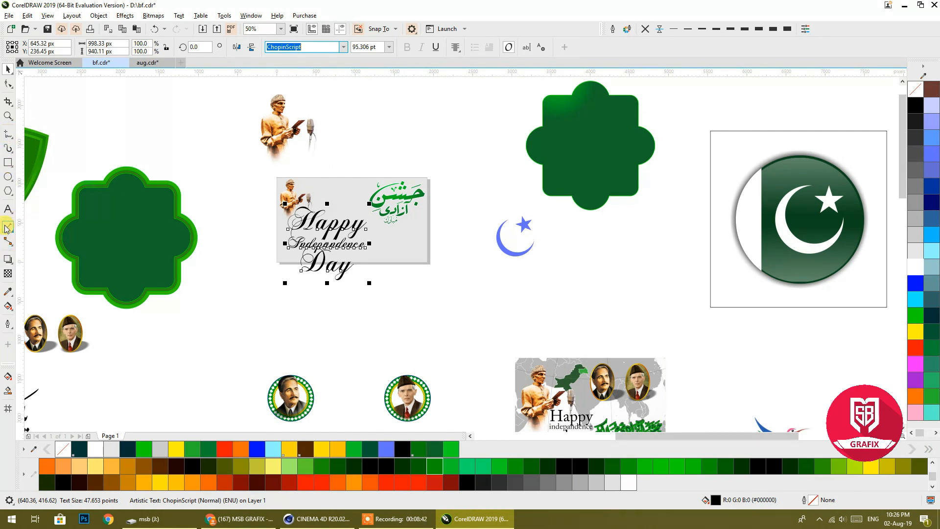
{"action": "left_click", "coordinate": [8, 209]}
{"action": "left_click", "coordinate": [370, 127]}
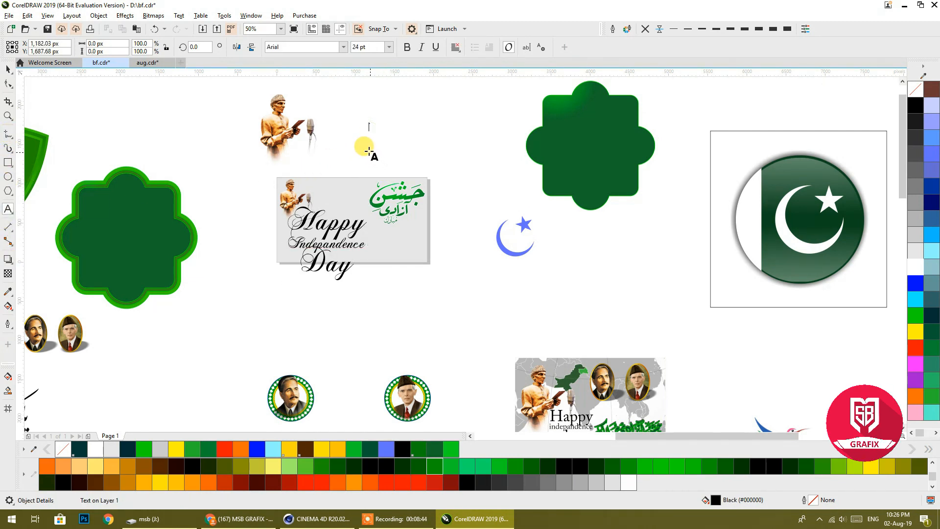
{"action": "type", "text": "ChopinScript"}
{"action": "left_click", "coordinate": [8, 69]}
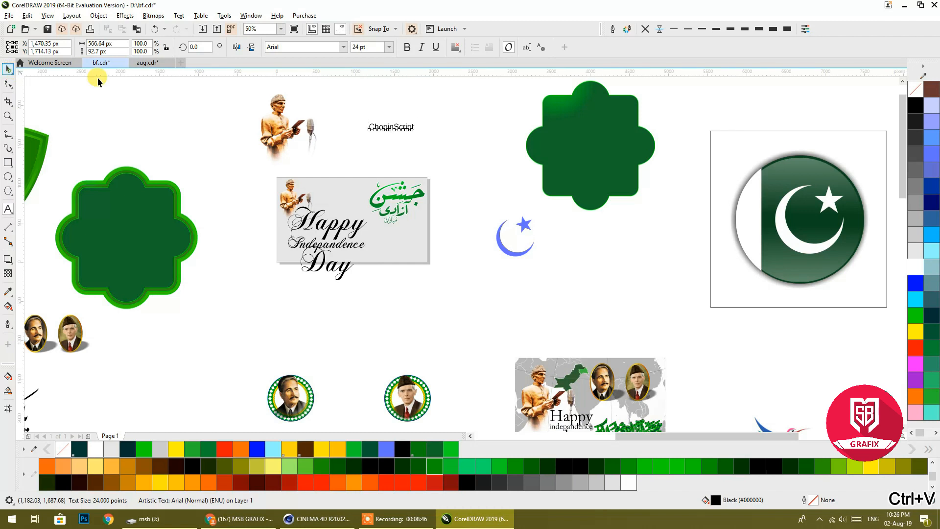
- Duplicate the "ChopinScript" label, change the copy's text to "FONT" and place it centred above the original label
{"action": "left_click_drag", "start_coordinate": [393, 127], "coordinate": [352, 93]}
{"action": "right_click", "coordinate": [352, 93]}
{"action": "double_click", "coordinate": [352, 93]}
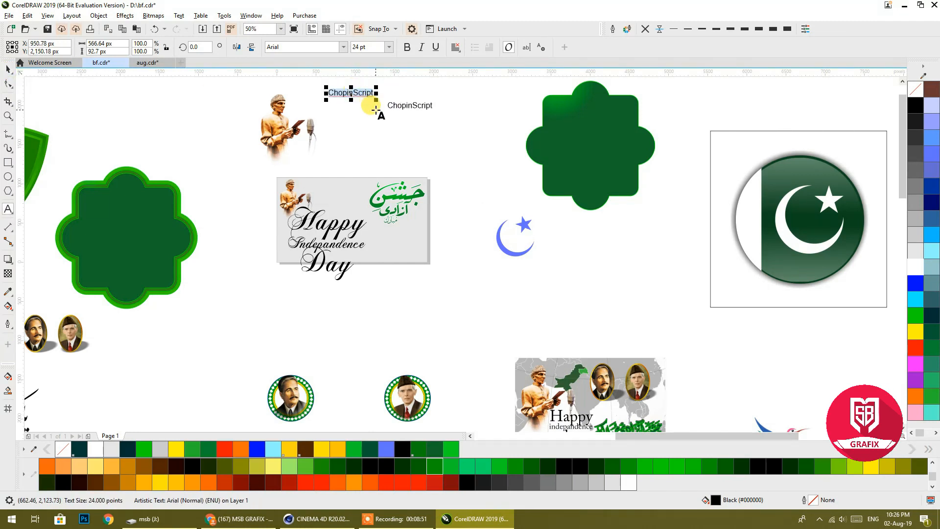
{"action": "type", "text": "F@ONT"}
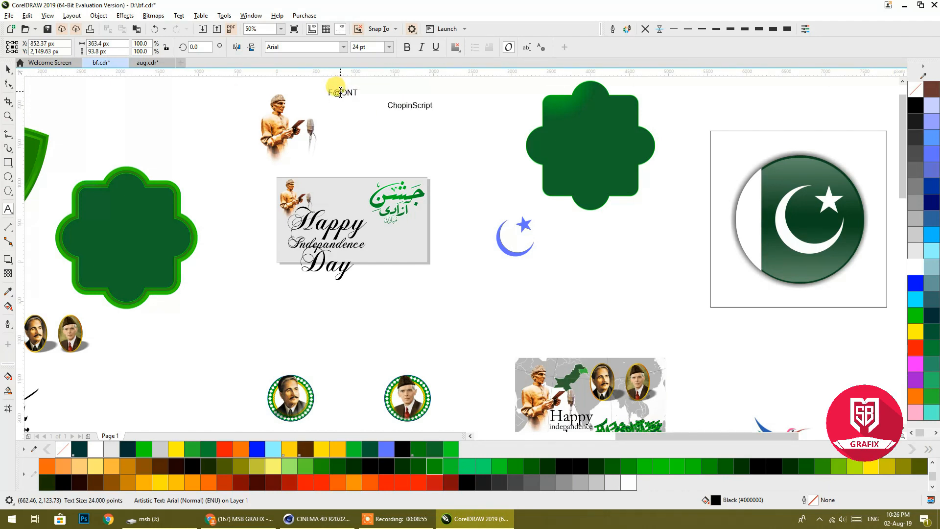
{"action": "left_click_drag", "start_coordinate": [334, 93], "coordinate": [333, 92]}
{"action": "key", "text": "Delete"}
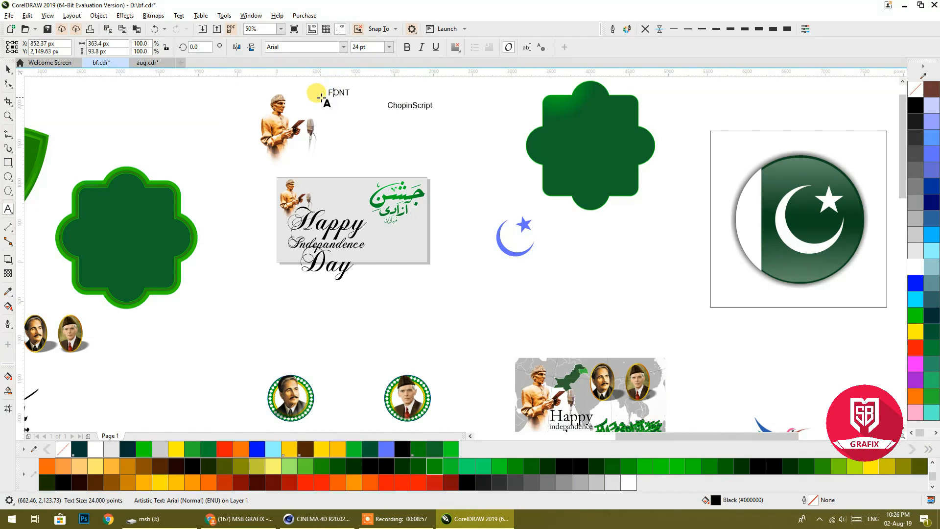
{"action": "left_click", "coordinate": [9, 69]}
{"action": "left_click_drag", "start_coordinate": [345, 97], "coordinate": [415, 93]}
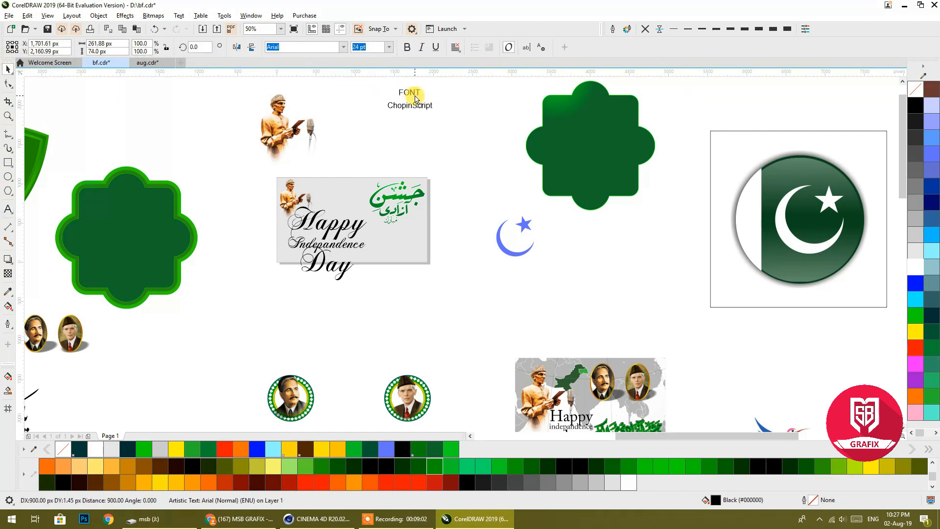
{"action": "left_click", "coordinate": [407, 118]}
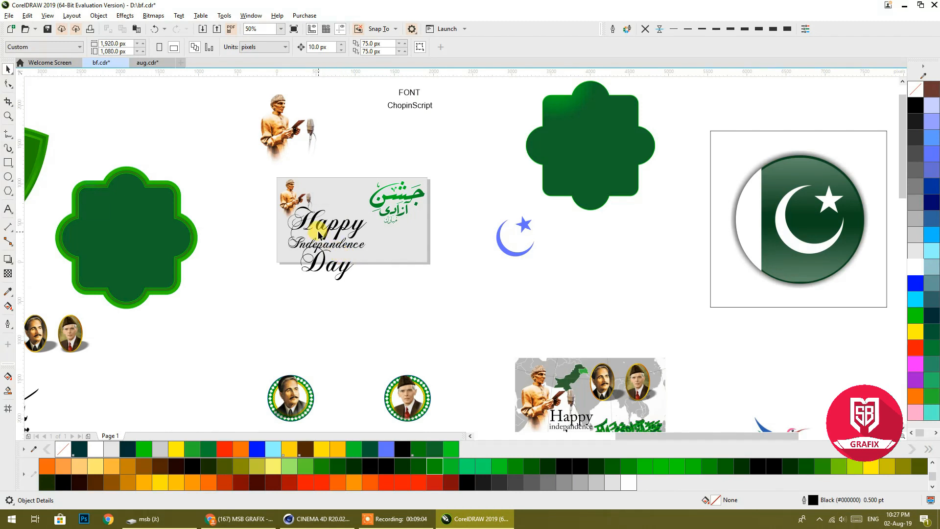
- Set the "Happy Independance Day" script text to 36 pt and position it in the page's lower-left area below the man's picture
{"action": "left_click", "coordinate": [344, 222]}
{"action": "left_click", "coordinate": [343, 235]}
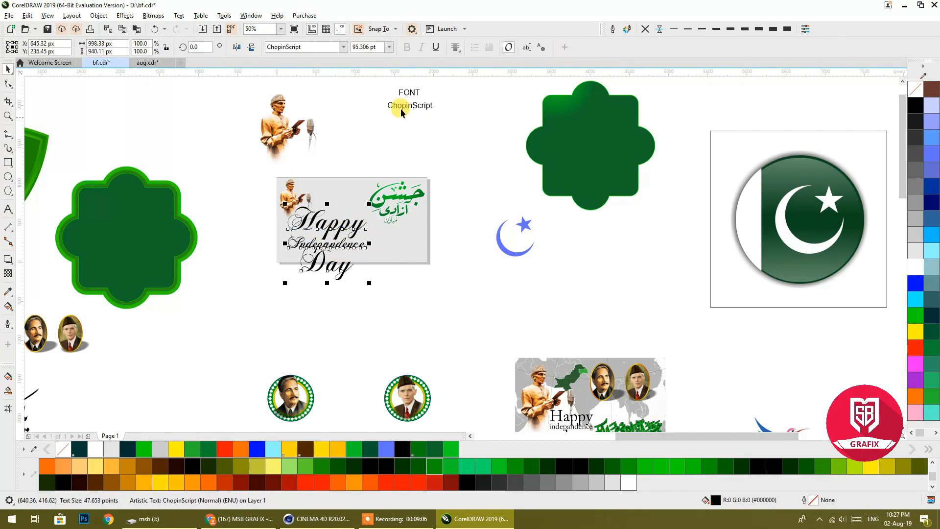
{"action": "left_click", "coordinate": [389, 49]}
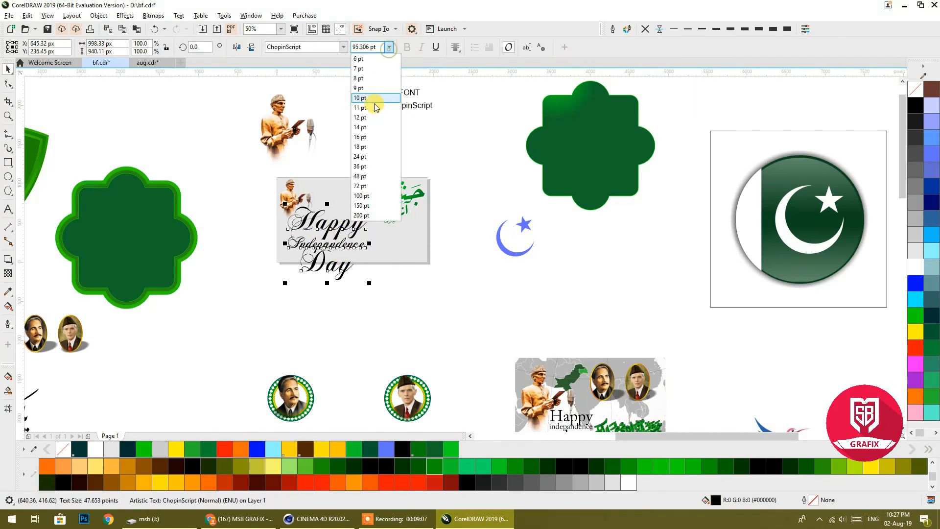
{"action": "left_click", "coordinate": [359, 166]}
{"action": "scroll", "coordinate": [321, 236], "scroll_direction": "up", "scroll_amount": 1}
{"action": "scroll", "coordinate": [321, 237], "scroll_direction": "up", "scroll_amount": 1}
{"action": "left_click_drag", "start_coordinate": [310, 216], "coordinate": [247, 243]}
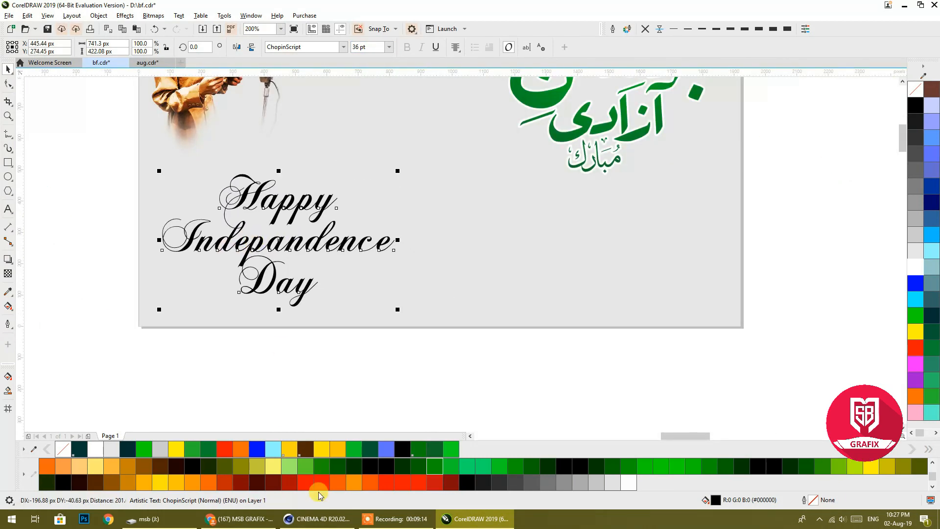
- Apply a horizontal linear fountain fill to the script text, running from magenta at the left to red at the right
{"action": "left_click", "coordinate": [9, 309]}
{"action": "left_click_drag", "start_coordinate": [183, 227], "coordinate": [397, 227]}
{"action": "left_click", "coordinate": [916, 347]}
{"action": "left_click_drag", "start_coordinate": [183, 226], "coordinate": [162, 229]}
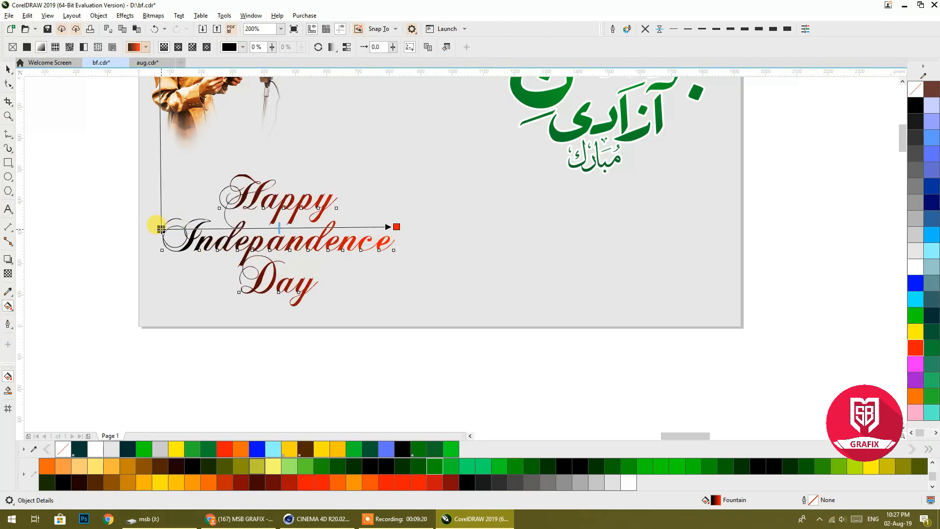
{"action": "left_click", "coordinate": [915, 364]}
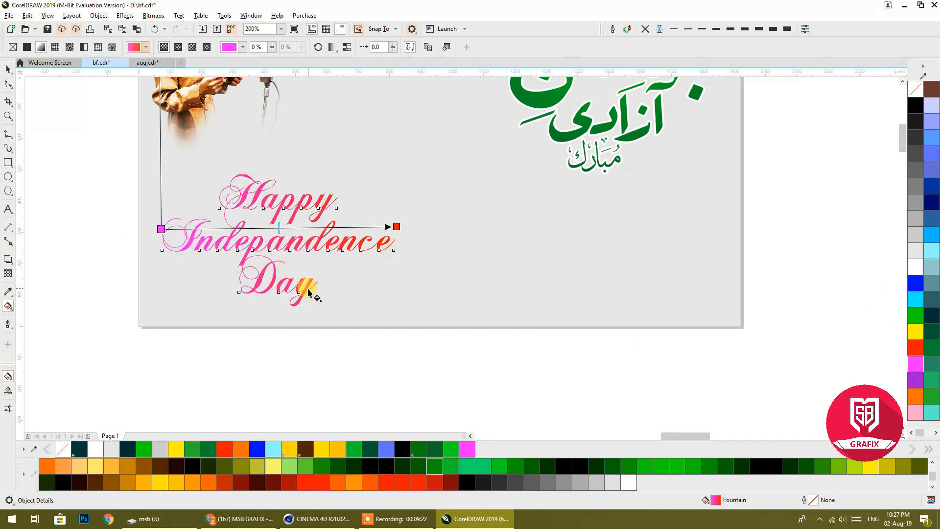
{"action": "left_click", "coordinate": [9, 70]}
{"action": "left_click", "coordinate": [81, 187]}
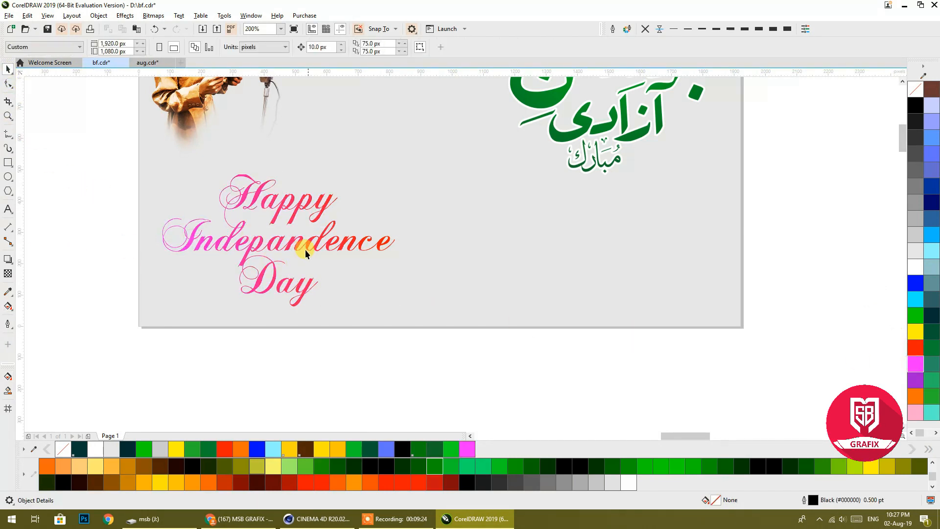
- Duplicate the gradient script text with a slight offset up and to the left, and deselect it
{"action": "scroll", "coordinate": [311, 239], "scroll_direction": "up", "scroll_amount": 2}
{"action": "left_click", "coordinate": [303, 244]}
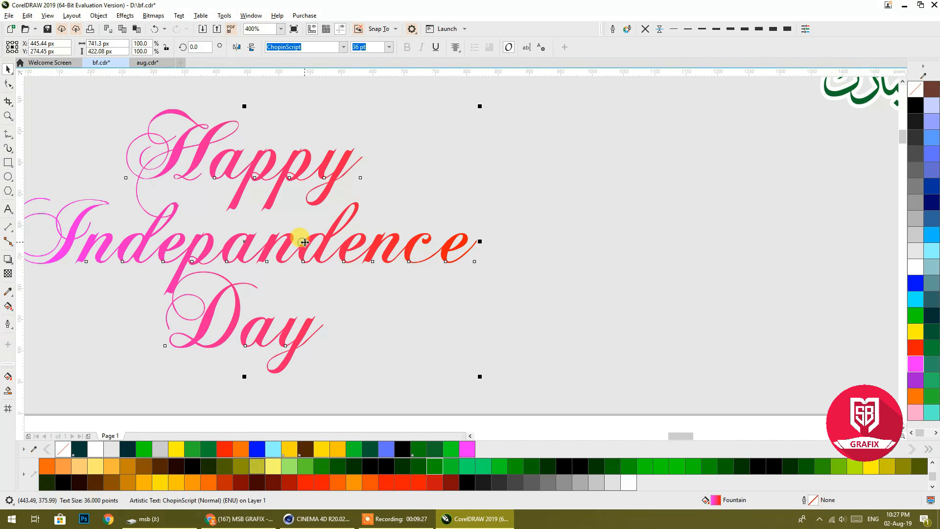
{"action": "left_click_drag", "start_coordinate": [304, 241], "coordinate": [302, 240]}
{"action": "right_click", "coordinate": [302, 240]}
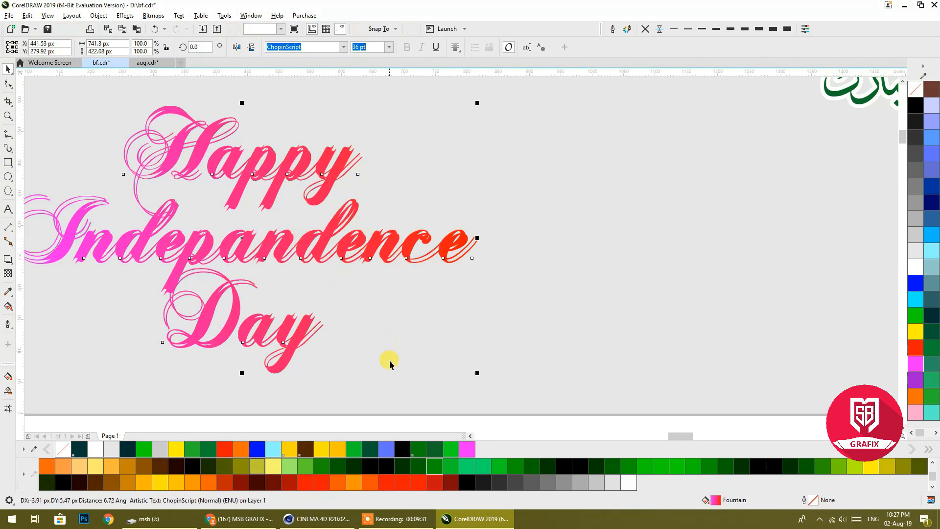
{"action": "left_click", "coordinate": [371, 425]}
- Fill the rear copy of the script text black and move it closer behind the gradient text as a shadow
{"action": "scroll", "coordinate": [315, 336], "scroll_direction": "up", "scroll_amount": 1}
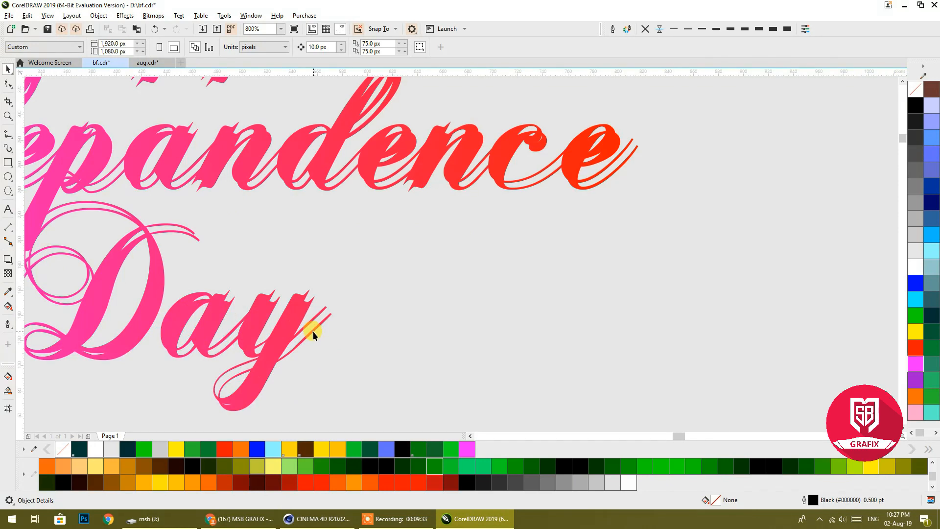
{"action": "left_click", "coordinate": [313, 331]}
{"action": "left_click", "coordinate": [916, 107]}
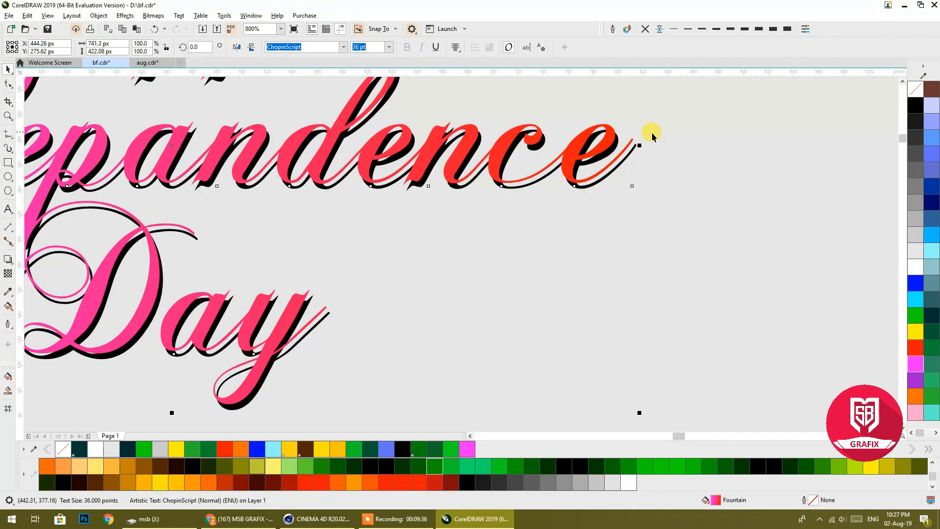
{"action": "scroll", "coordinate": [651, 132], "scroll_direction": "up", "scroll_amount": 1}
{"action": "left_click_drag", "start_coordinate": [567, 171], "coordinate": [564, 160]}
{"action": "scroll", "coordinate": [500, 179], "scroll_direction": "down", "scroll_amount": 3}
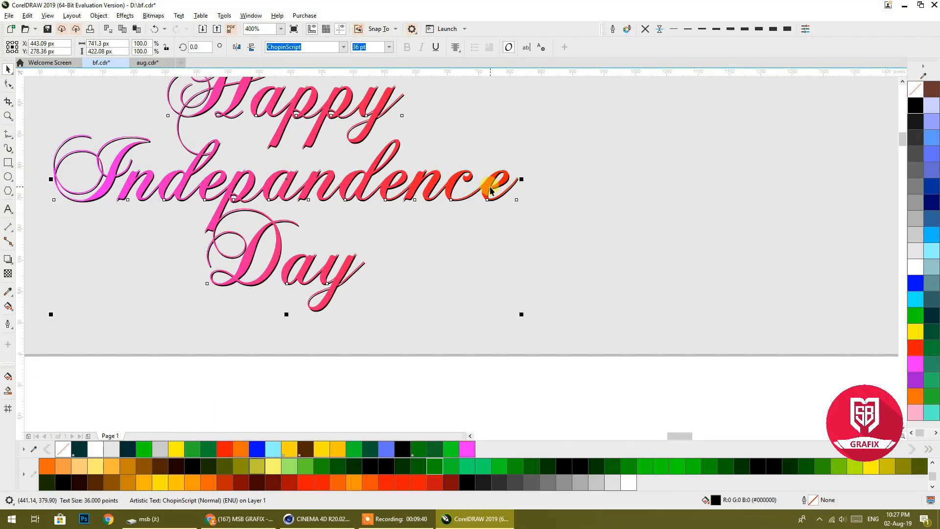
- Give the black shadow copy a 1.5 pt black outline, adjust its outline pen settings and deselect it
{"action": "left_click_drag", "start_coordinate": [490, 187], "coordinate": [510, 251]}
{"action": "left_click", "coordinate": [703, 30]}
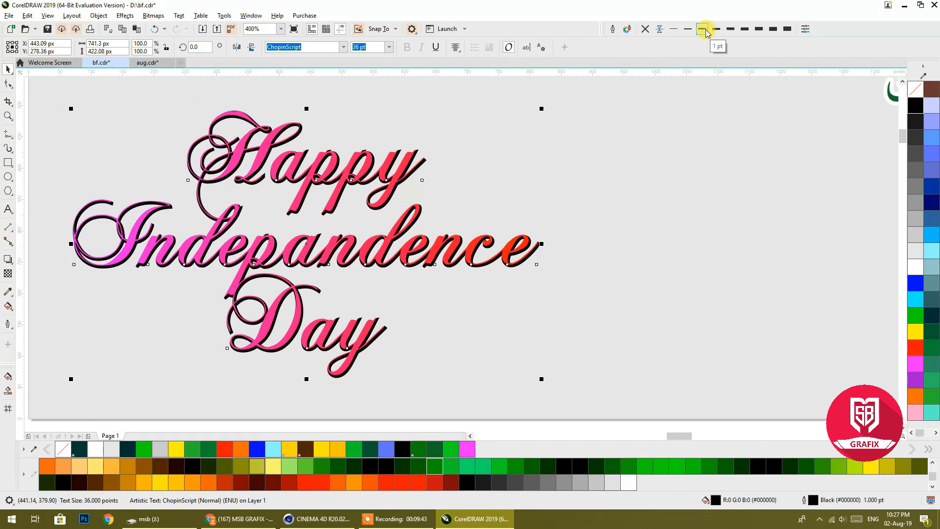
{"action": "left_click", "coordinate": [716, 29]}
{"action": "scroll", "coordinate": [320, 164], "scroll_direction": "down", "scroll_amount": 1}
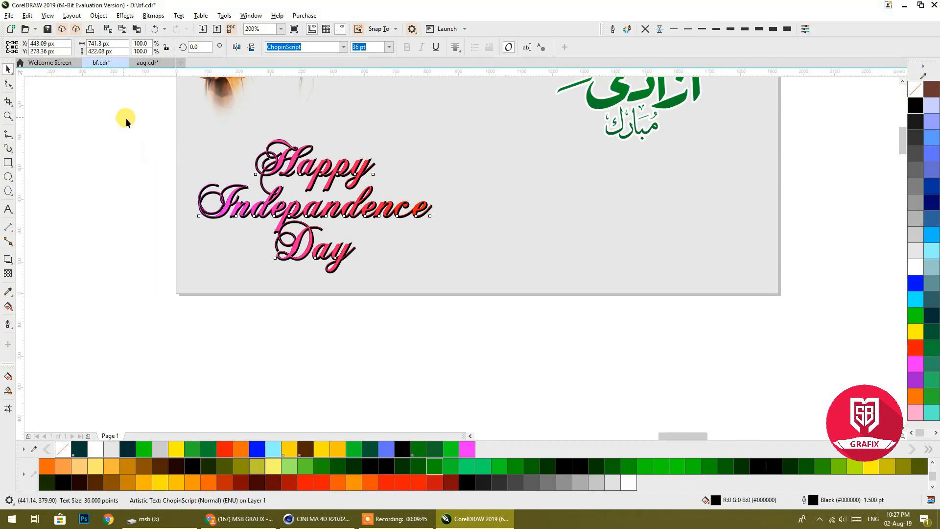
{"action": "left_click", "coordinate": [612, 29]}
{"action": "left_click", "coordinate": [394, 293]}
{"action": "left_click", "coordinate": [411, 329]}
{"action": "left_click", "coordinate": [548, 328]}
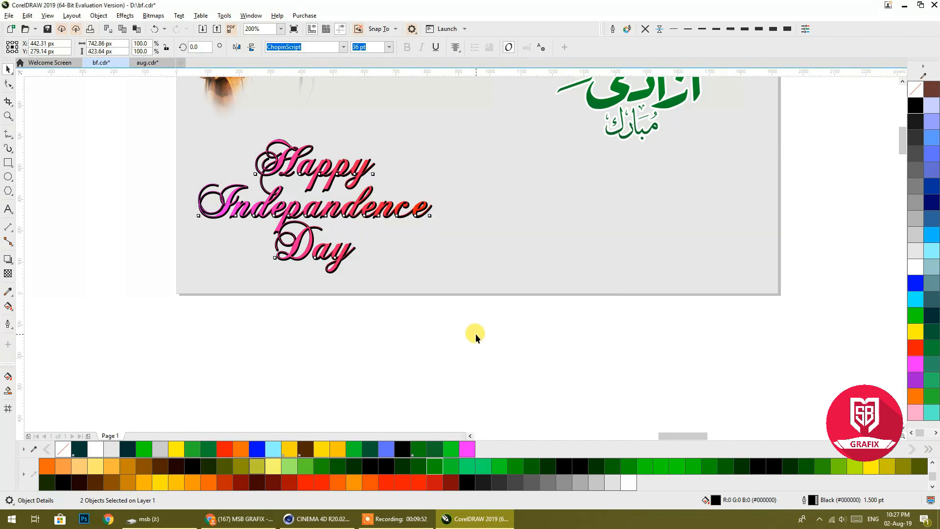
{"action": "left_click", "coordinate": [475, 334]}
- Give the front gradient script text a thin white outline and deselect it
{"action": "scroll", "coordinate": [293, 190], "scroll_direction": "up", "scroll_amount": 2}
{"action": "left_click", "coordinate": [282, 150]}
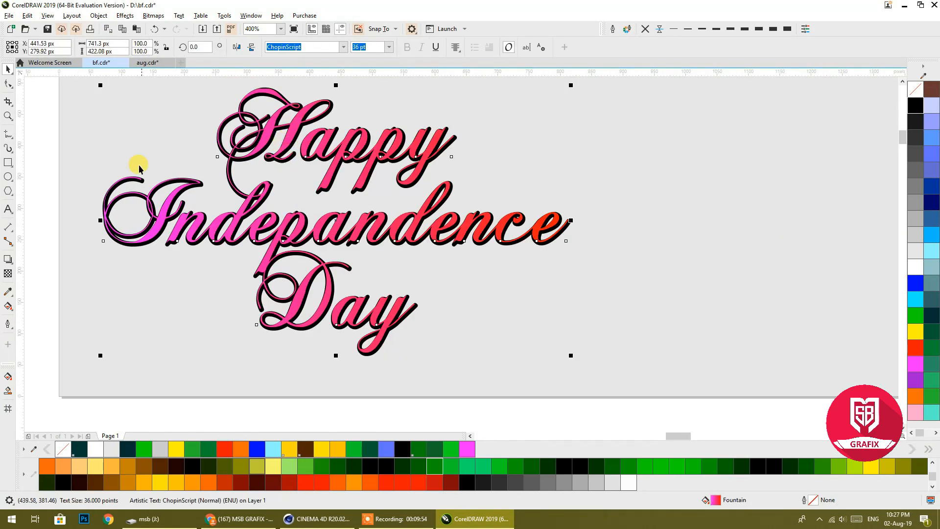
{"action": "right_click", "coordinate": [917, 298]}
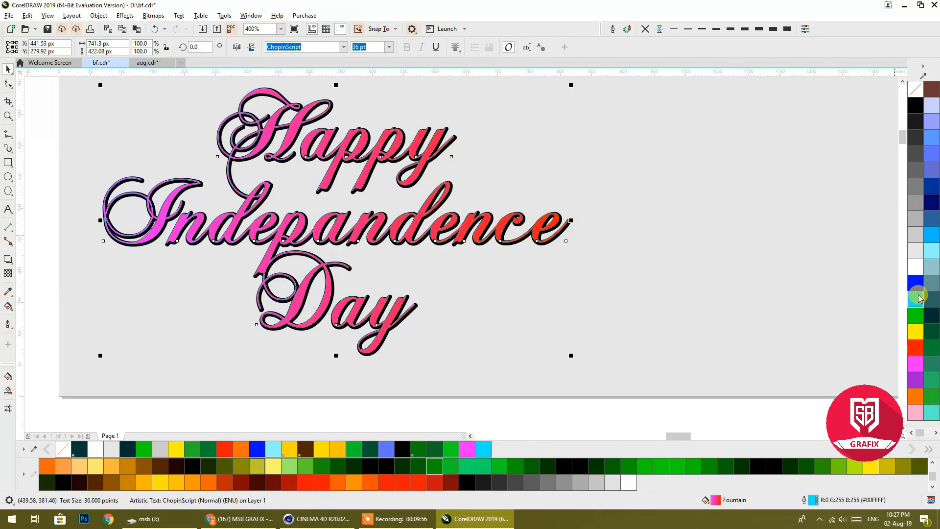
{"action": "left_click", "coordinate": [713, 30]}
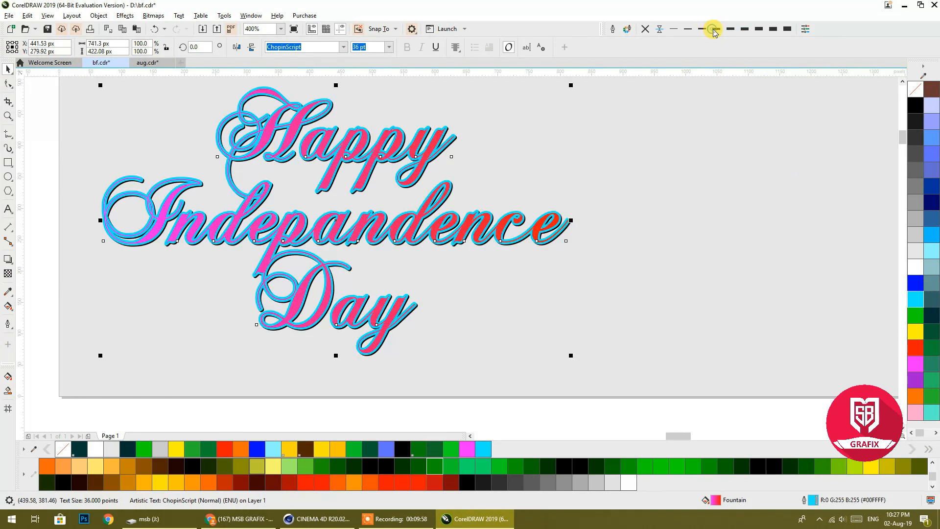
{"action": "left_click", "coordinate": [698, 33]}
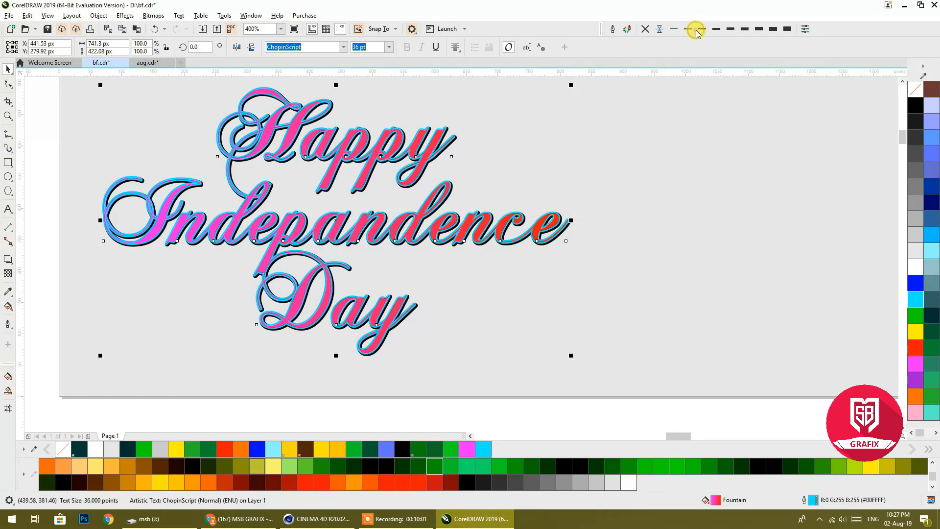
{"action": "right_click", "coordinate": [918, 267]}
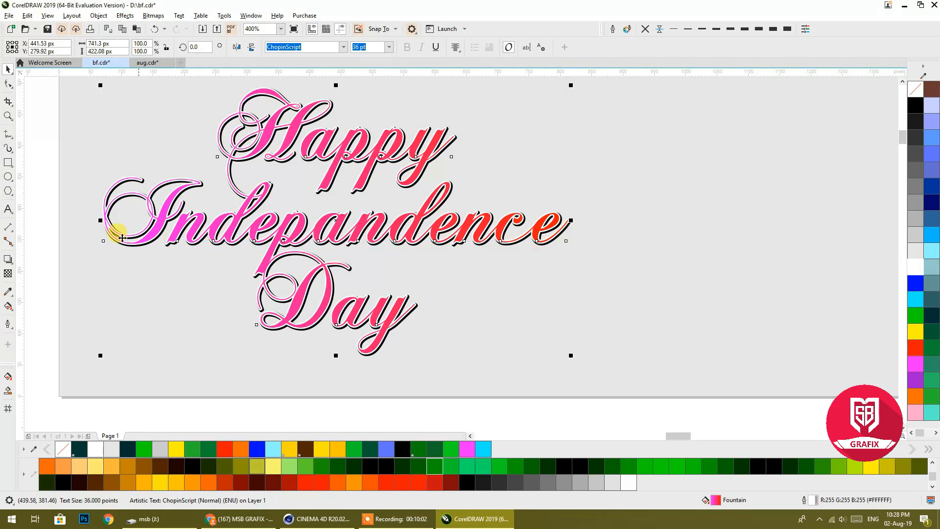
{"action": "left_click", "coordinate": [56, 238]}
{"action": "scroll", "coordinate": [68, 252], "scroll_direction": "down", "scroll_amount": 2}
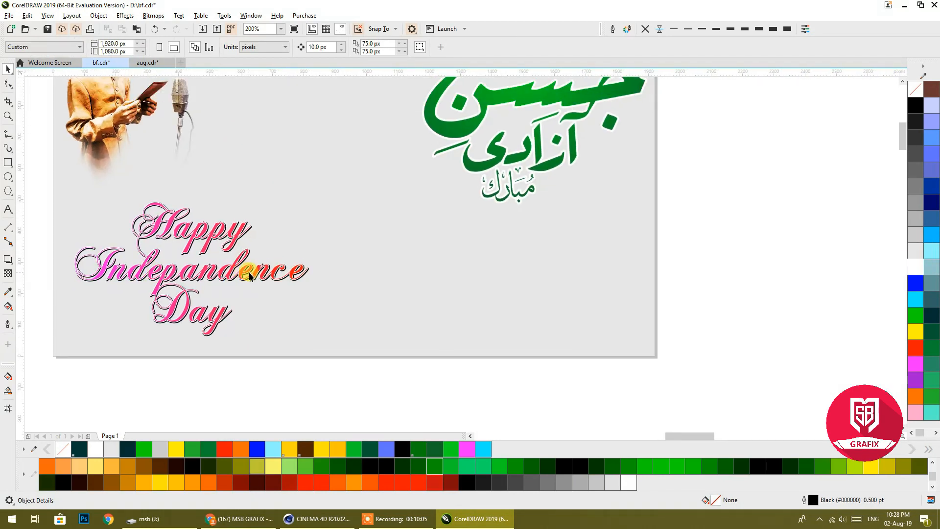
- Move the blue crescent-and-star group away from the page to below the large dark green shape
{"action": "scroll", "coordinate": [242, 271], "scroll_direction": "down", "scroll_amount": 2}
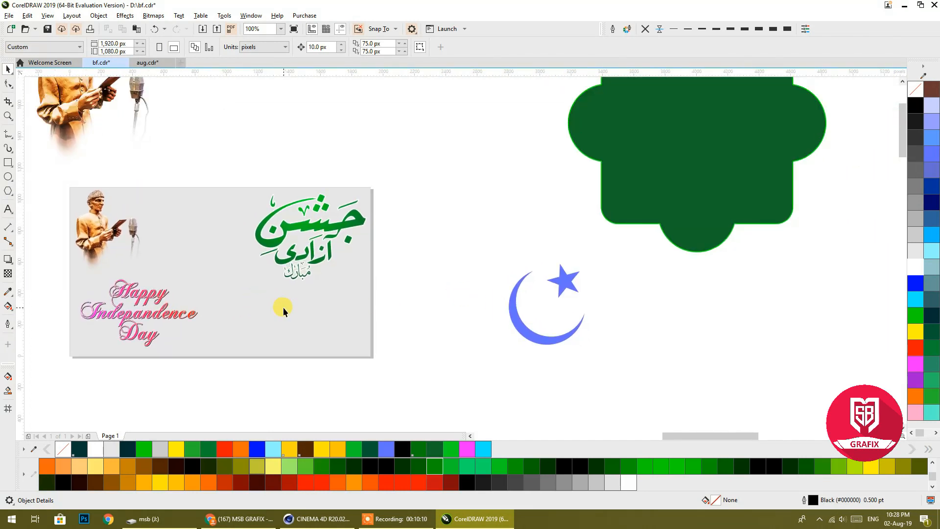
{"action": "left_click", "coordinate": [283, 307]}
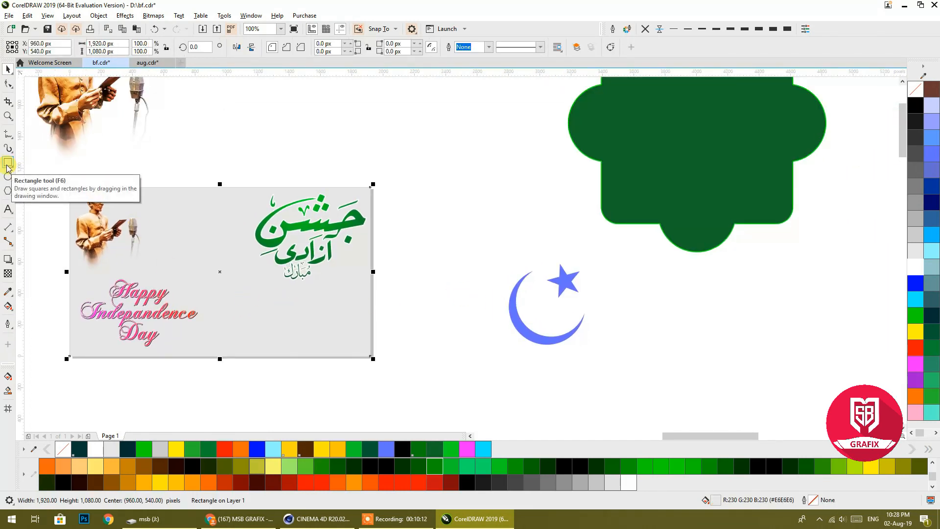
{"action": "left_click", "coordinate": [440, 178]}
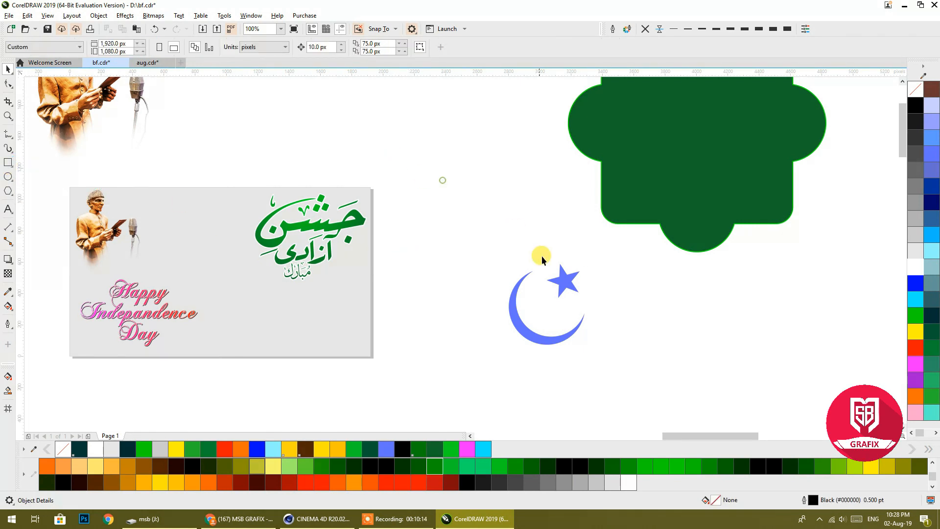
{"action": "left_click", "coordinate": [526, 326]}
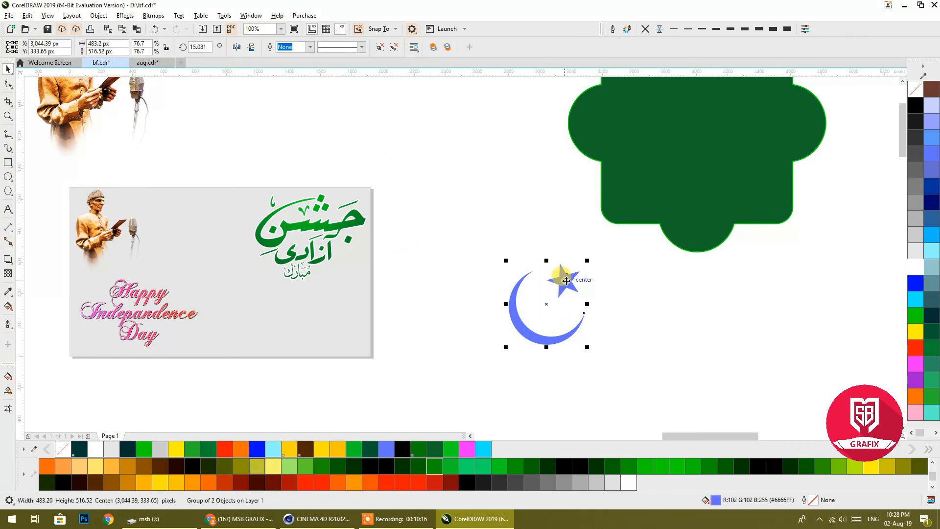
{"action": "left_click_drag", "start_coordinate": [553, 276], "coordinate": [701, 299]}
- Draw a circle about 984 px across beside the page and add a scaled-down copy about 838 px across in its upper-right part
{"action": "left_click", "coordinate": [8, 176]}
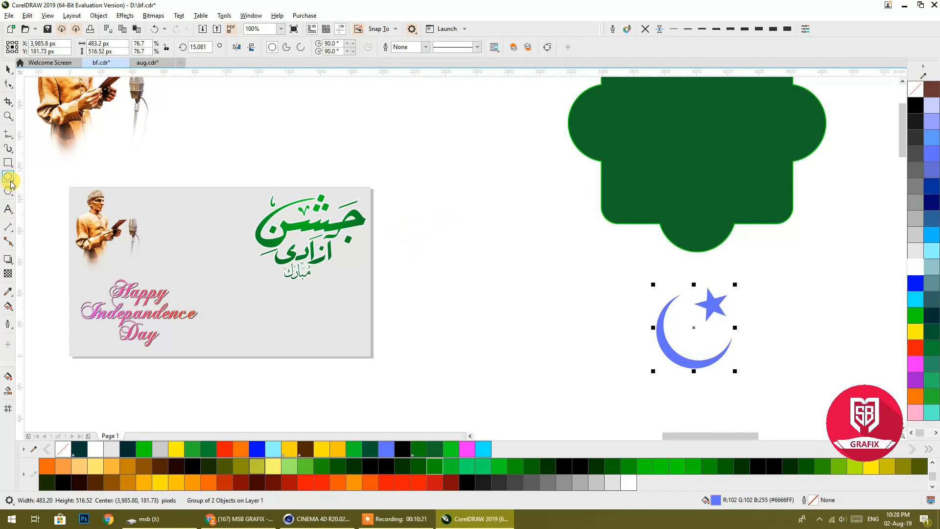
{"action": "left_click_drag", "start_coordinate": [410, 226], "coordinate": [539, 381]}
{"action": "key", "text": "space"}
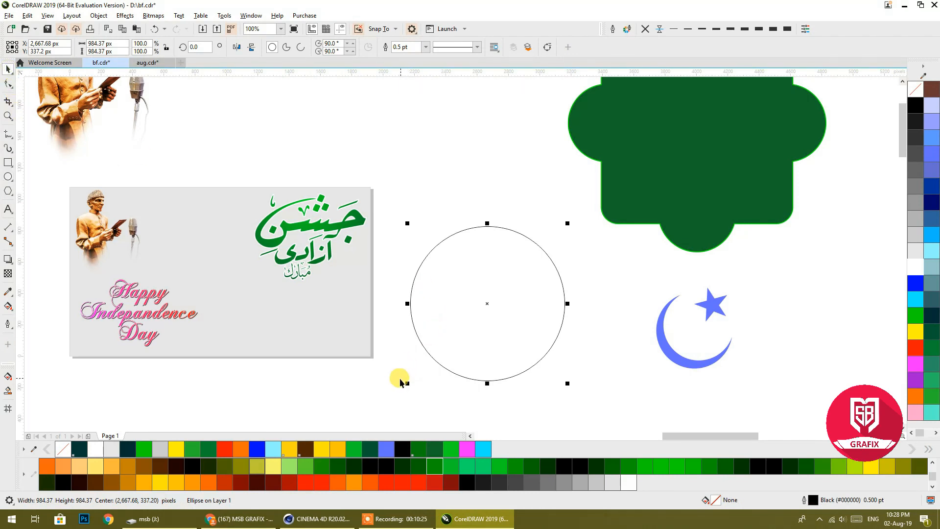
{"action": "left_click_drag", "start_coordinate": [406, 384], "coordinate": [430, 382]}
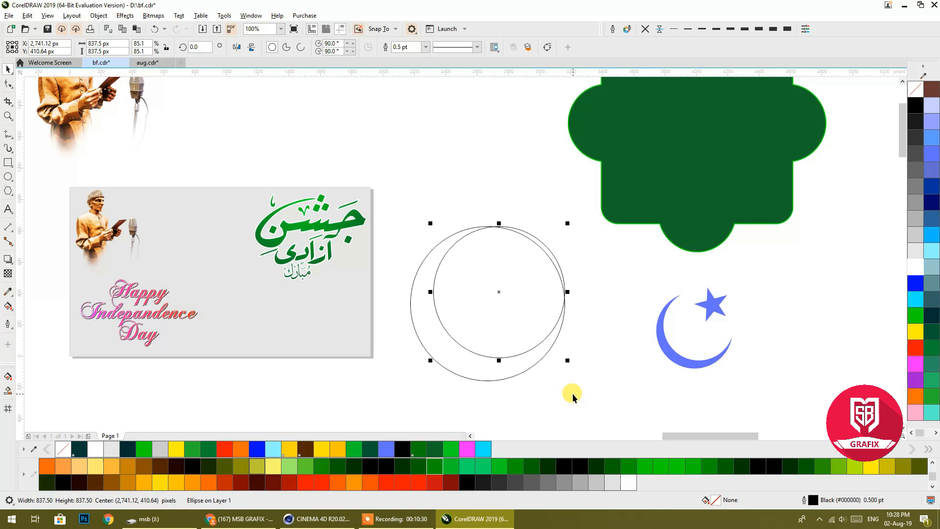
{"action": "left_click", "coordinate": [606, 412]}
- Trim the large circle with the smaller one to form a crescent, and delete the smaller circle
{"action": "left_click_drag", "start_coordinate": [386, 212], "coordinate": [386, 211]}
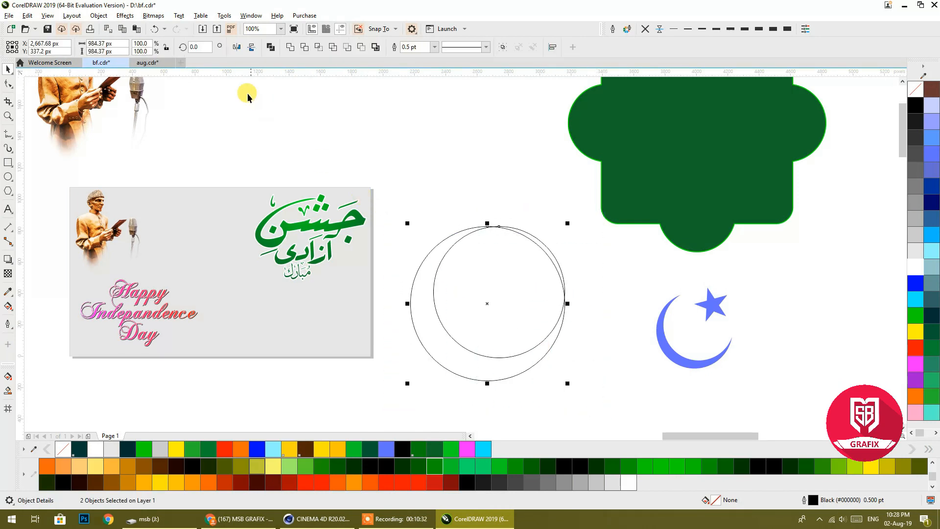
{"action": "left_click", "coordinate": [304, 48]}
{"action": "left_click_drag", "start_coordinate": [494, 265], "coordinate": [537, 211]}
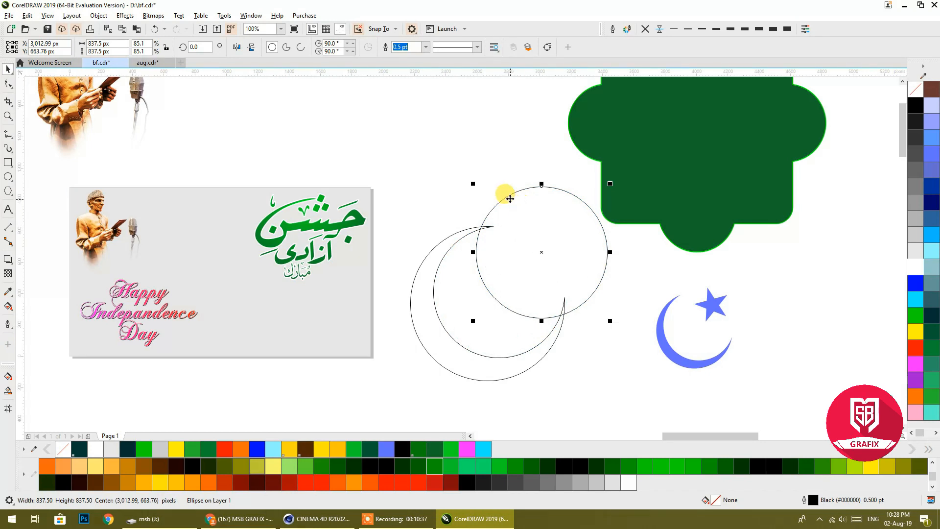
{"action": "key", "text": "Delete"}
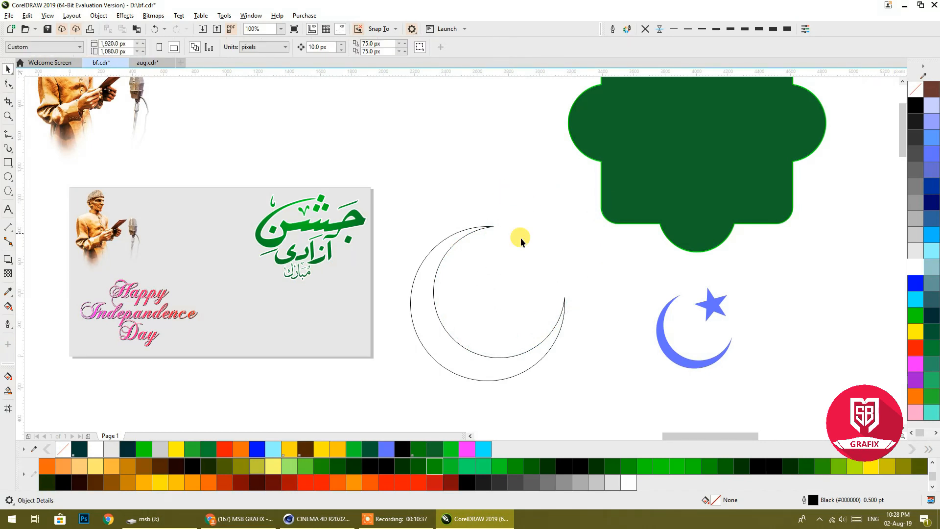
- Draw a five-pointed star about 449 × 427 px inside the opening of the crescent
{"action": "left_click", "coordinate": [15, 196]}
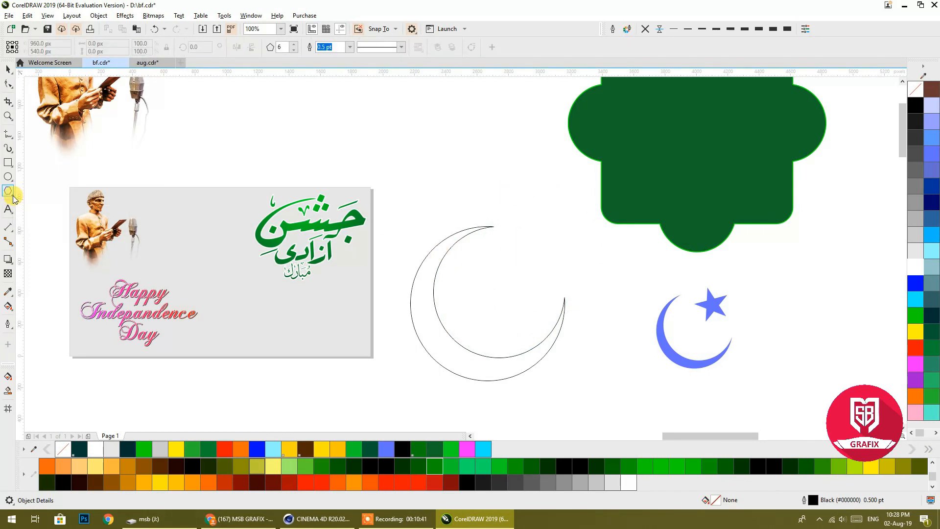
{"action": "left_click", "coordinate": [14, 199]}
{"action": "left_click", "coordinate": [30, 207]}
{"action": "left_click_drag", "start_coordinate": [479, 244], "coordinate": [532, 319]}
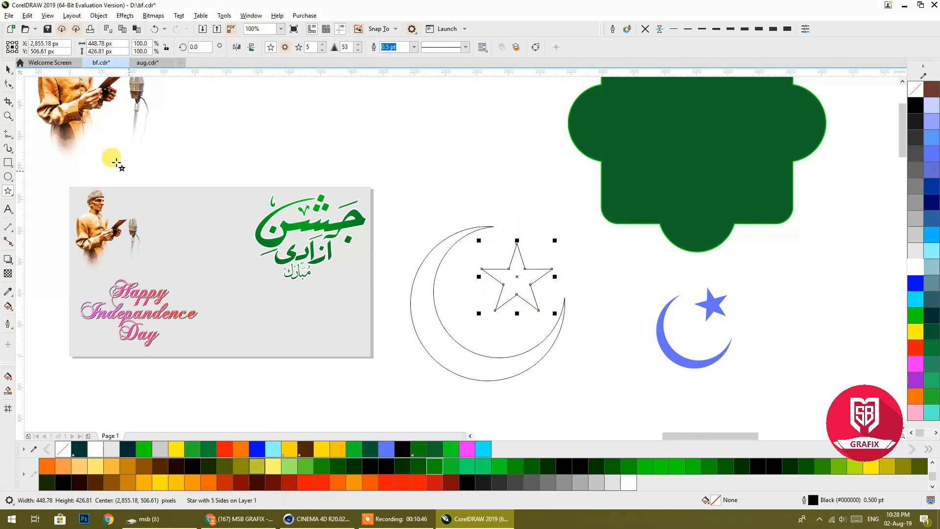
- Align the star with the crescent's top and right edges and combine both shapes into one curve
{"action": "left_click", "coordinate": [8, 70]}
{"action": "left_click_drag", "start_coordinate": [382, 178], "coordinate": [578, 401]}
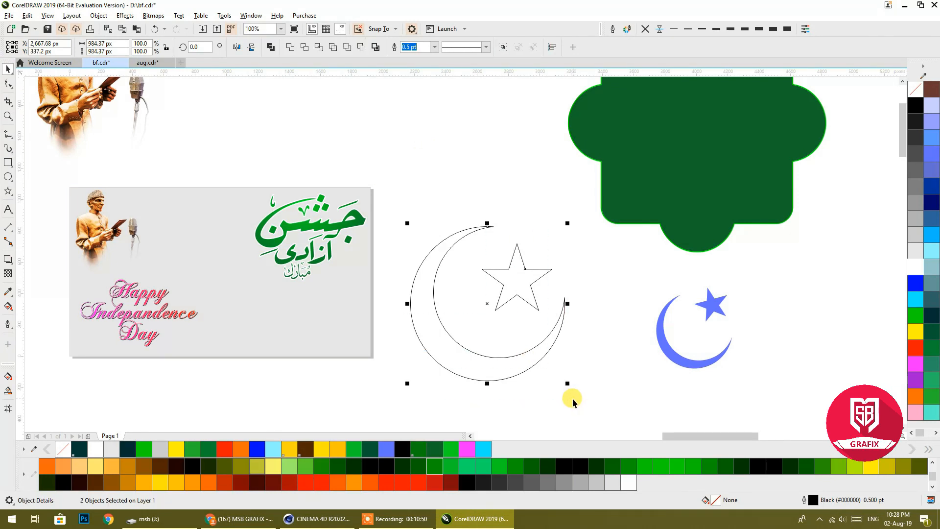
{"action": "key", "text": "t"}
{"action": "key", "text": "r"}
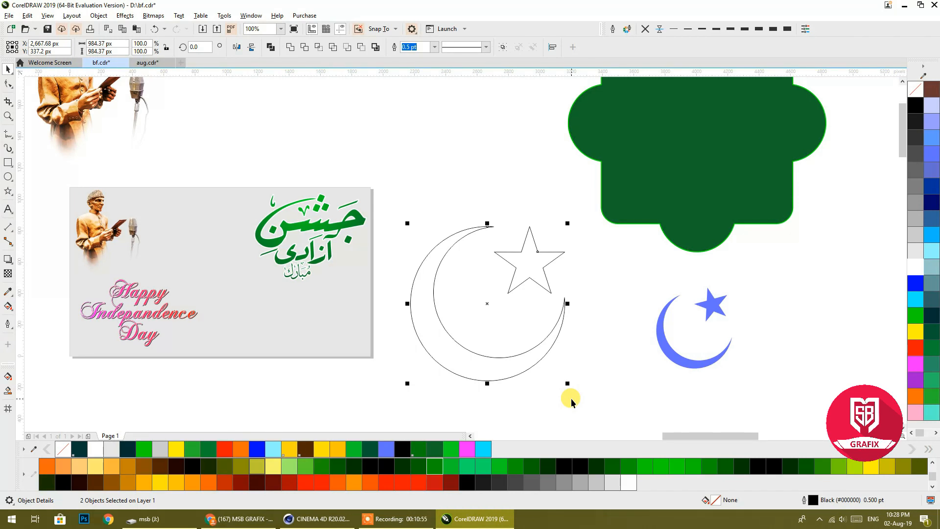
{"action": "left_click", "coordinate": [271, 48]}
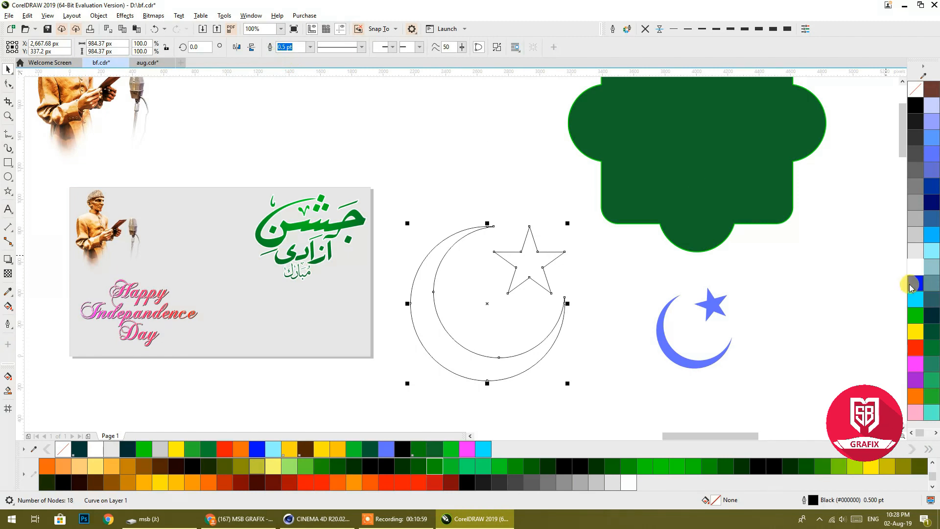
- Make the crescent-and-star white without an outline, scale it down to about 403 px and place it on the page beside the Urdu lettering
{"action": "left_click", "coordinate": [646, 29]}
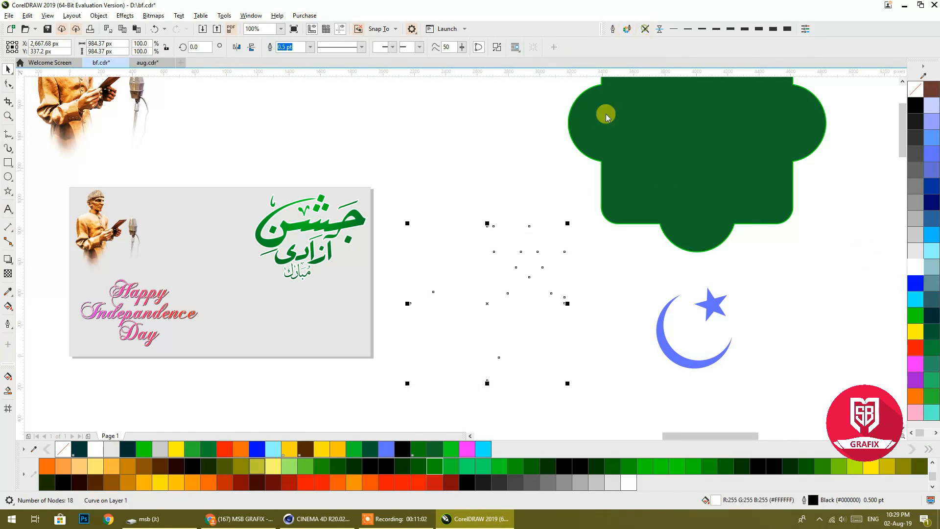
{"action": "left_click_drag", "start_coordinate": [533, 259], "coordinate": [334, 239]}
{"action": "left_click_drag", "start_coordinate": [367, 362], "coordinate": [306, 338]}
{"action": "mouse_move", "coordinate": [257, 299]}
{"action": "left_mouse_down"}
{"action": "mouse_move", "coordinate": [271, 308]}
{"action": "mouse_move", "coordinate": [233, 331]}
{"action": "mouse_move", "coordinate": [273, 326]}
{"action": "mouse_move", "coordinate": [251, 303]}
{"action": "left_mouse_up"}
- PowerClip the white crescent-and-star inside the green Urdu lettering
{"action": "right_click", "coordinate": [235, 255]}
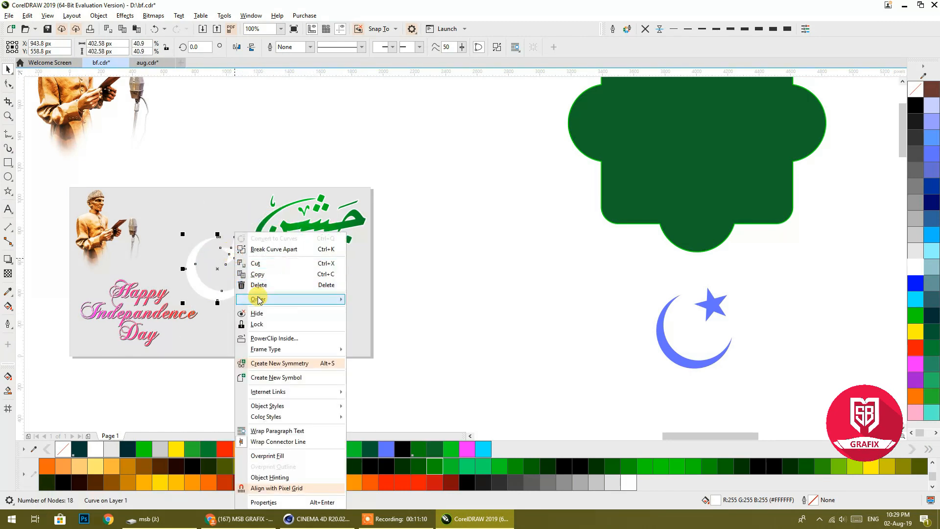
{"action": "left_click", "coordinate": [261, 339]}
{"action": "left_click", "coordinate": [308, 227]}
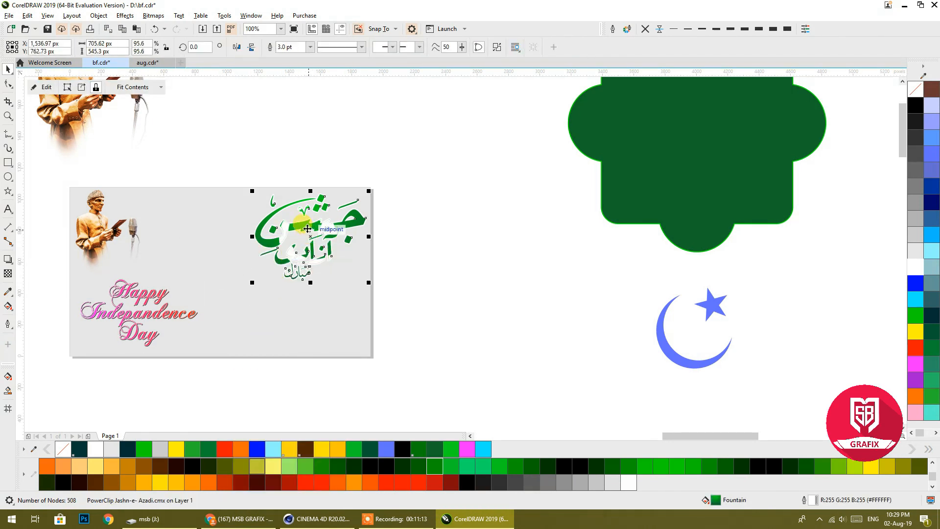
- Edit the clipped contents to scale the crescent-and-star to about 283 px and move it to the lettering's upper right, and finish editing
{"action": "left_click", "coordinate": [309, 229], "text": "ctrl"}
{"action": "left_click", "coordinate": [312, 228]}
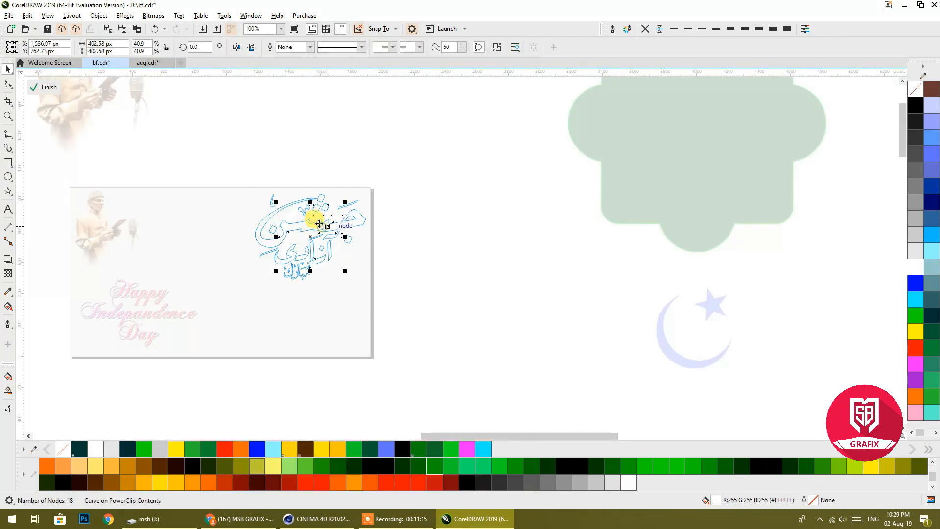
{"action": "left_click_drag", "start_coordinate": [344, 273], "coordinate": [330, 207]}
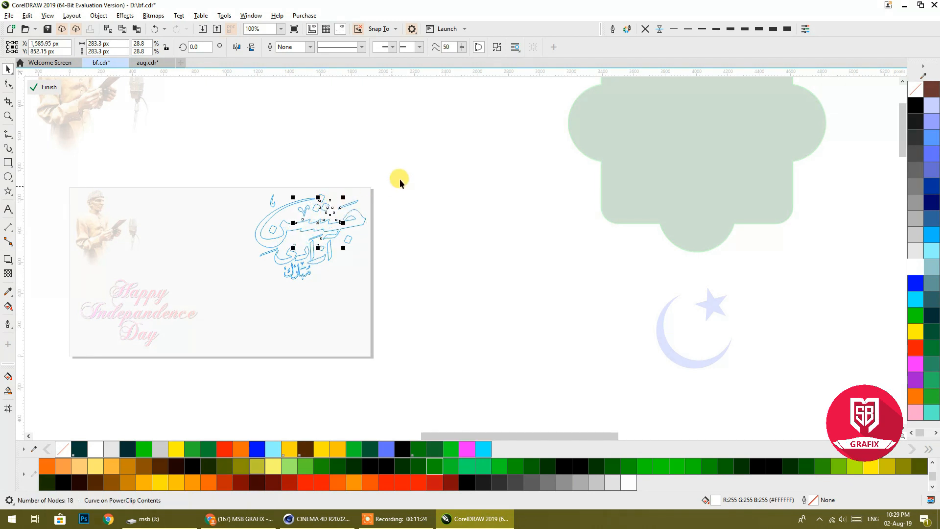
{"action": "left_click", "coordinate": [400, 180]}
- Draw a closed triangle about 441 × 627 px over the left part of the Urdu lettering with the Pen tool
{"action": "scroll", "coordinate": [308, 223], "scroll_direction": "up", "scroll_amount": 2}
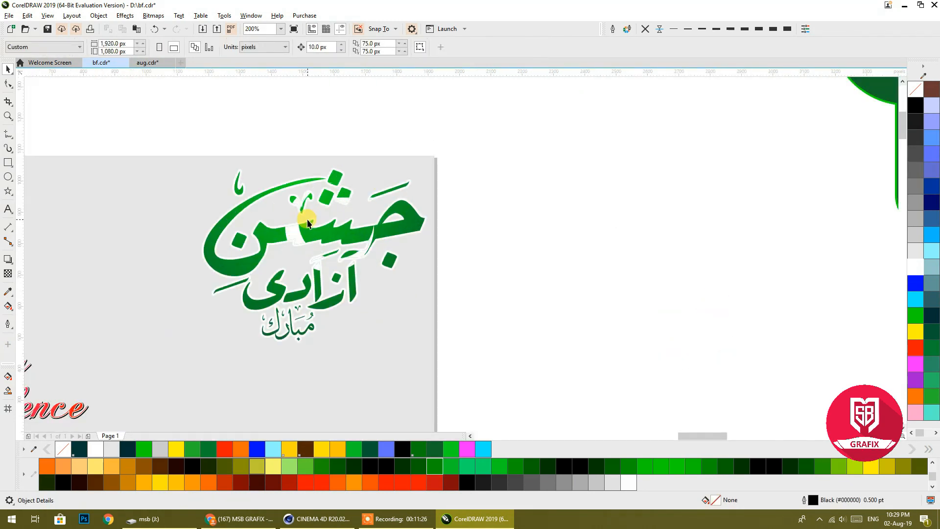
{"action": "left_click", "coordinate": [9, 141]}
{"action": "left_click", "coordinate": [44, 157]}
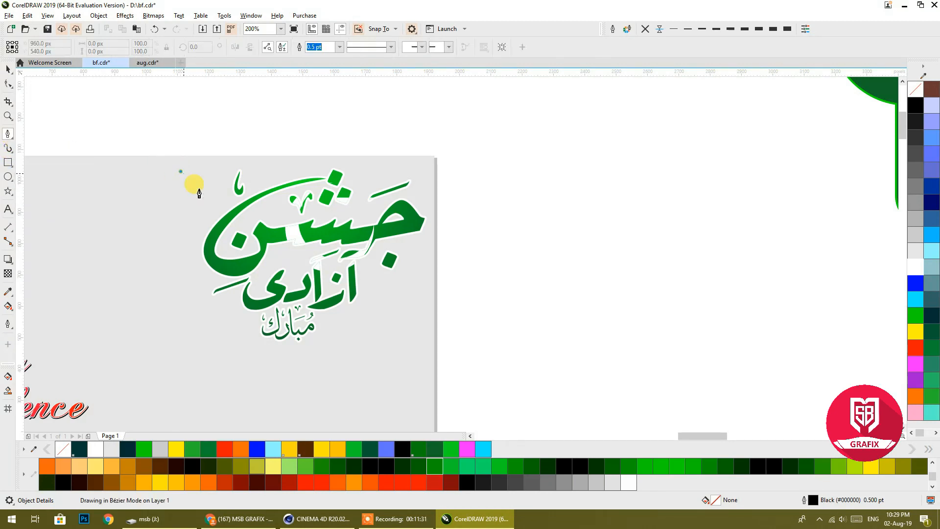
{"action": "left_click", "coordinate": [319, 357]}
{"action": "left_click", "coordinate": [188, 367]}
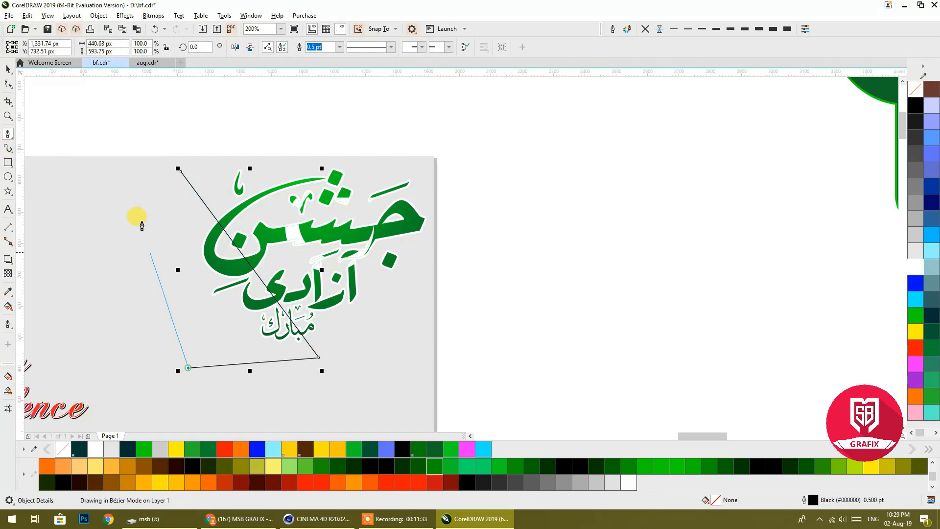
{"action": "left_click", "coordinate": [181, 171]}
{"action": "left_click", "coordinate": [7, 68]}
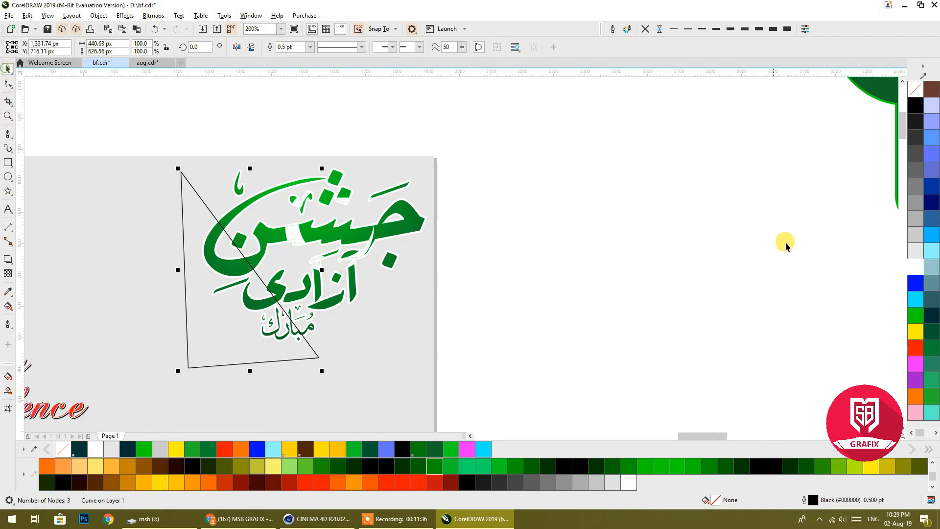
- Fill the triangle white without an outline and PowerClip it inside the Urdu lettering
{"action": "left_click", "coordinate": [915, 267]}
{"action": "left_click", "coordinate": [646, 29]}
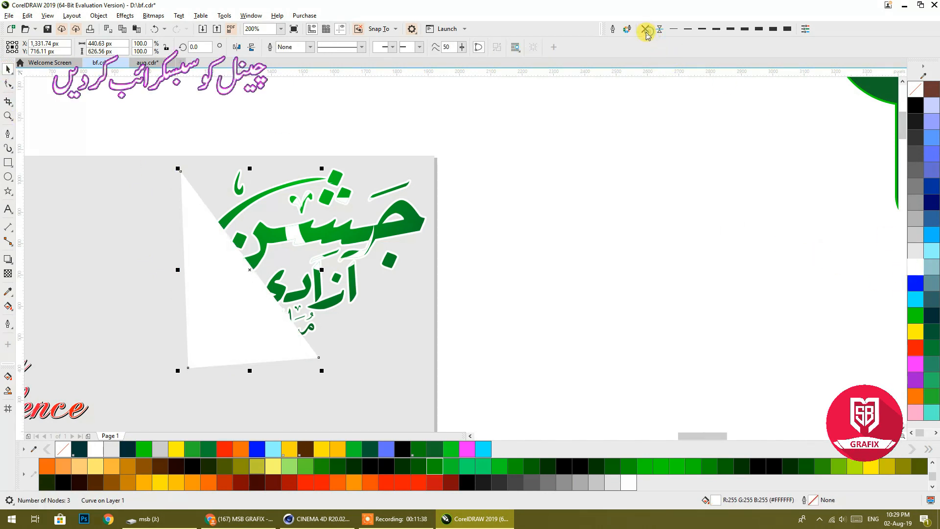
{"action": "right_click", "coordinate": [262, 295]}
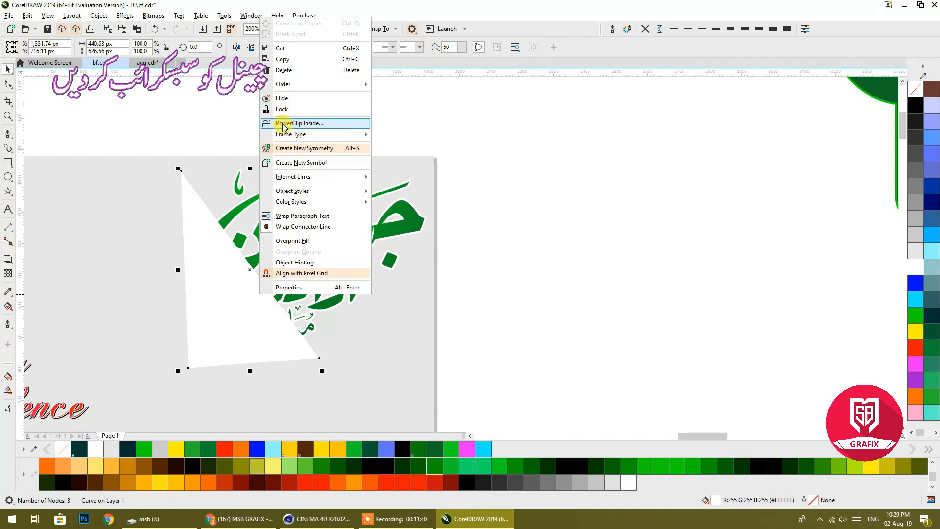
{"action": "left_click", "coordinate": [304, 120]}
{"action": "left_click", "coordinate": [260, 194]}
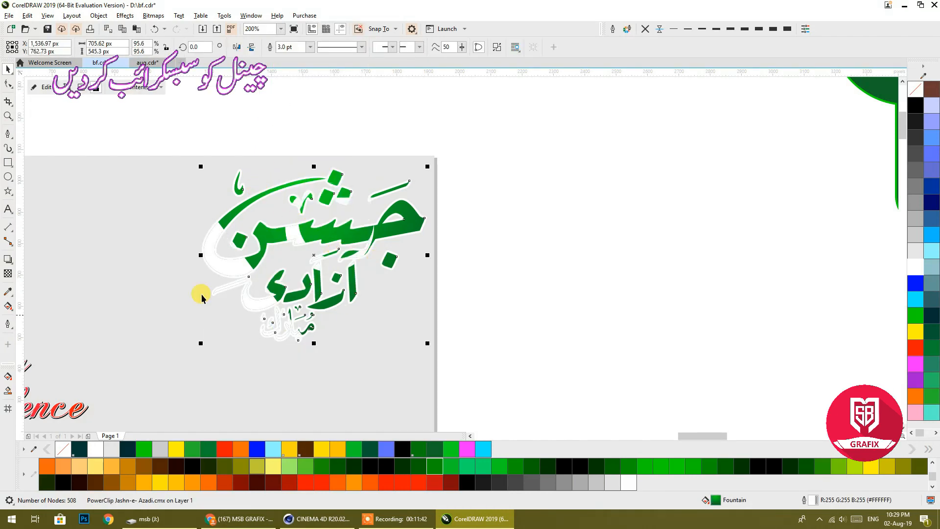
- Give the Urdu lettering a black 1.5 pt outline and deselect it
{"action": "right_click", "coordinate": [915, 105]}
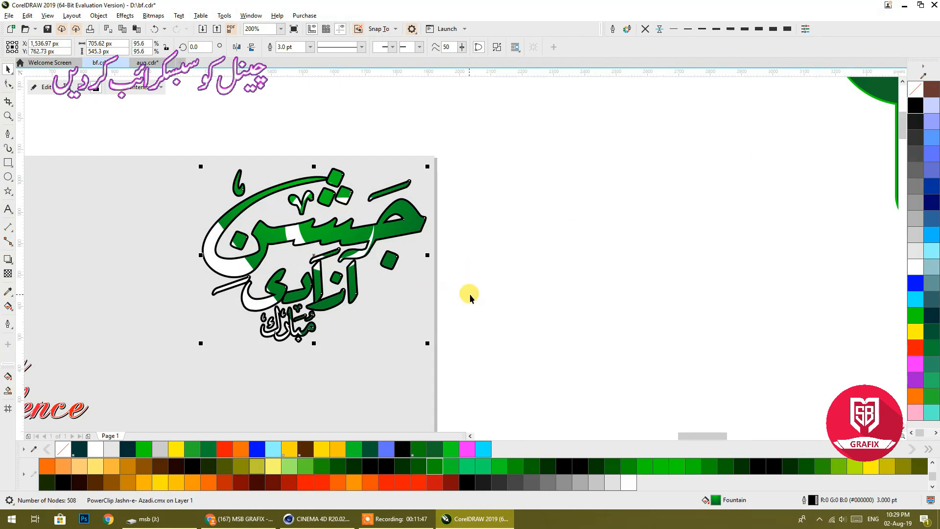
{"action": "left_click", "coordinate": [687, 30]}
{"action": "left_click", "coordinate": [701, 31]}
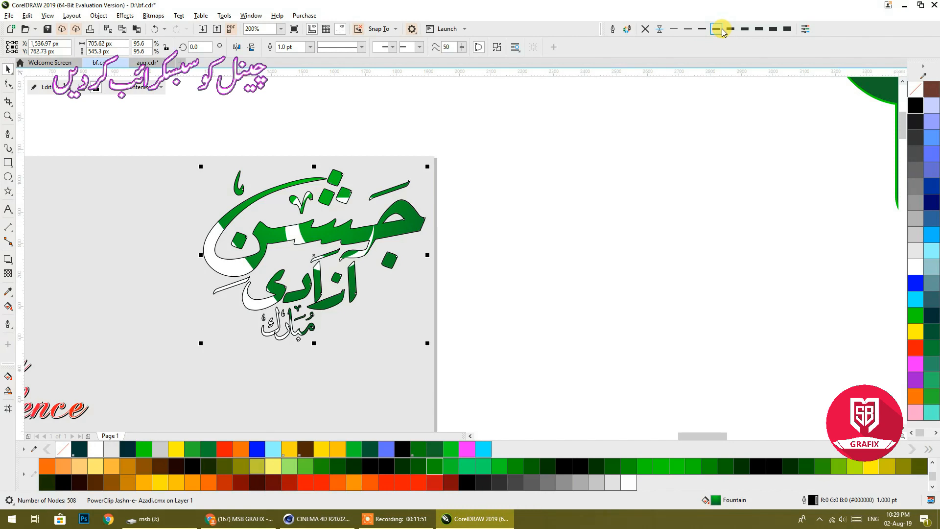
{"action": "left_click", "coordinate": [718, 31]}
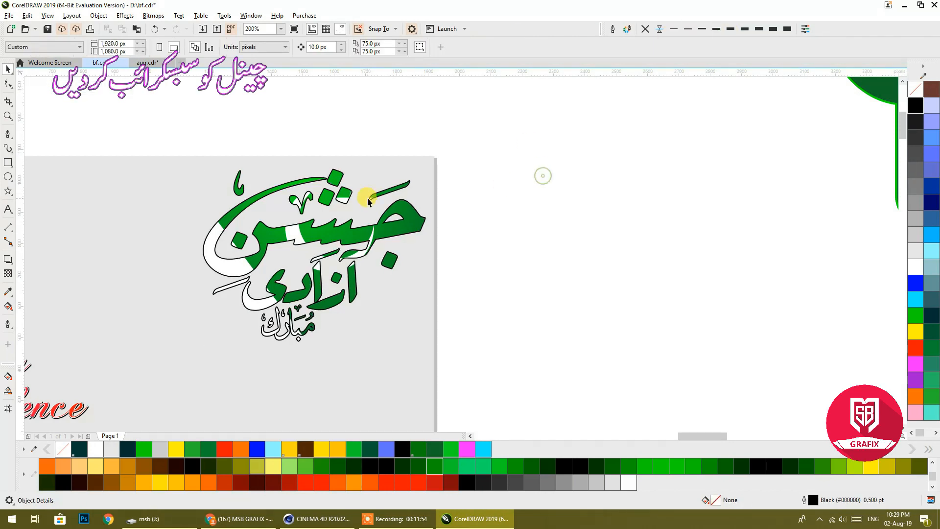
- Add a drop shadow to the Urdu lettering, cast toward its lower left
{"action": "scroll", "coordinate": [515, 205], "scroll_direction": "down", "scroll_amount": 2}
{"action": "scroll", "coordinate": [432, 217], "scroll_direction": "up", "scroll_amount": 2}
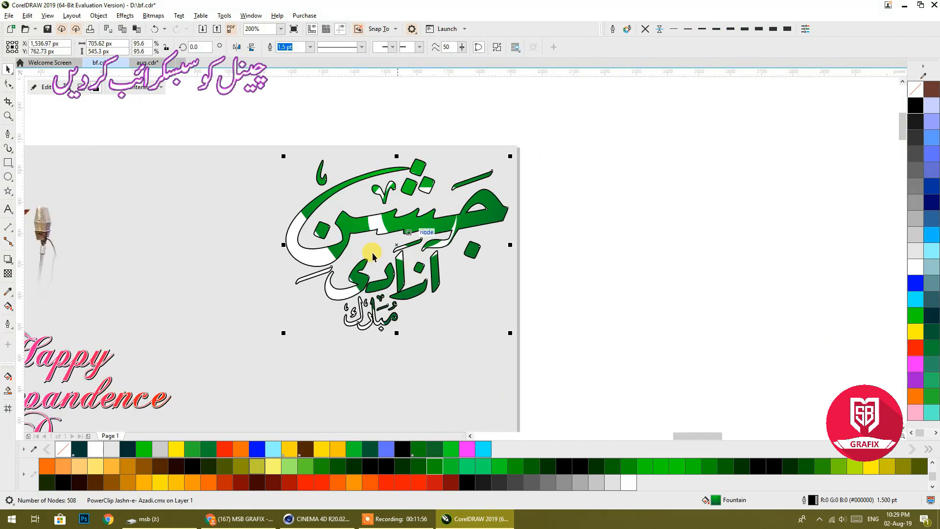
{"action": "left_click", "coordinate": [7, 265]}
{"action": "left_click", "coordinate": [39, 259]}
{"action": "left_click_drag", "start_coordinate": [369, 226], "coordinate": [345, 335]}
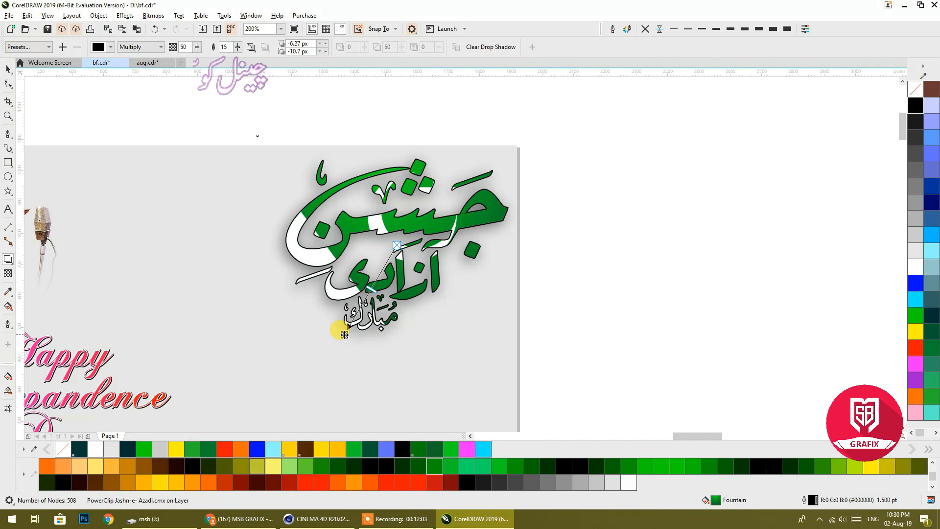
- Set the shadow's feathering to 4 and opacity to 35, reduce its offset to about -2.16 × -2.89 px, and deselect the lettering
{"action": "left_click_drag", "start_coordinate": [238, 47], "coordinate": [227, 50]}
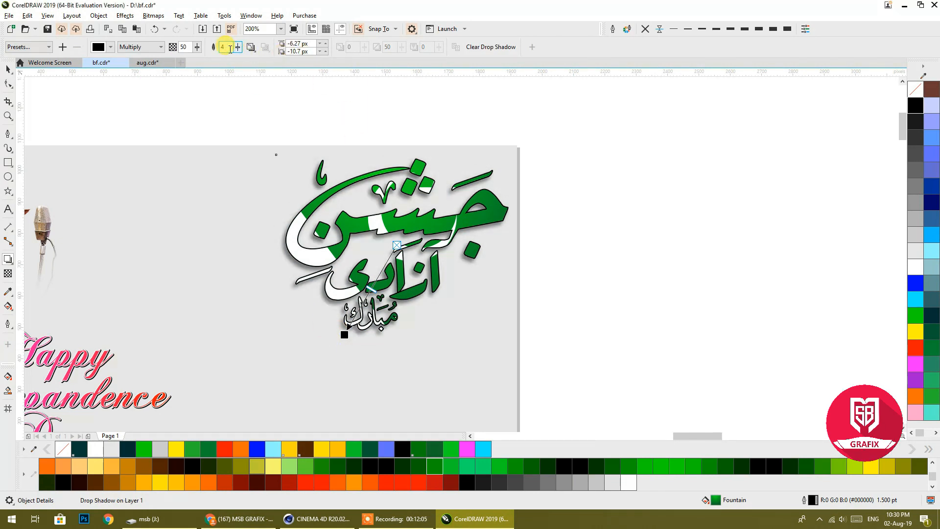
{"action": "type", "text": "35"}
{"action": "key", "text": "Return"}
{"action": "mouse_move", "coordinate": [345, 336]}
{"action": "left_mouse_down"}
{"action": "mouse_move", "coordinate": [340, 323]}
{"action": "mouse_move", "coordinate": [332, 333]}
{"action": "left_mouse_up"}
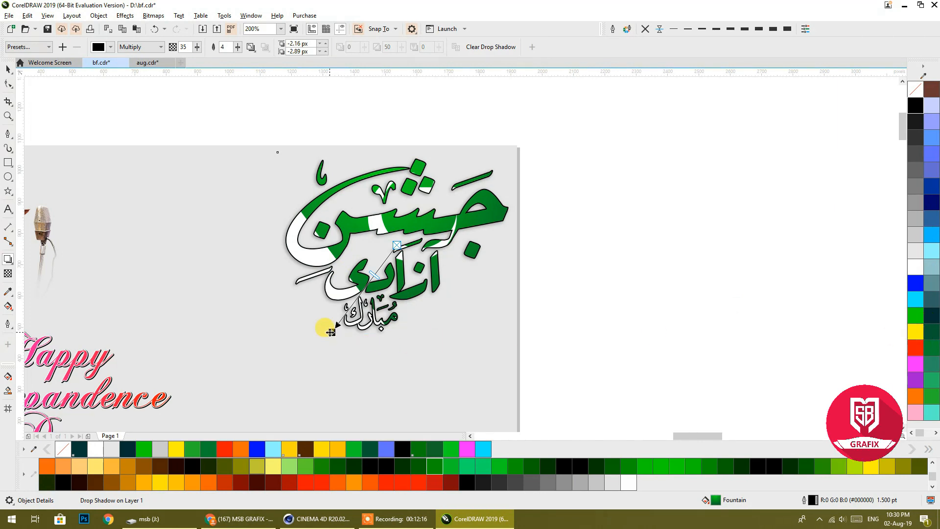
{"action": "left_click", "coordinate": [8, 69]}
{"action": "left_click", "coordinate": [598, 260]}
- Change the "Happy Indepandence Day" text's gradient to run vertically from magenta below the text to cyan above it
{"action": "scroll", "coordinate": [447, 196], "scroll_direction": "down", "scroll_amount": 1}
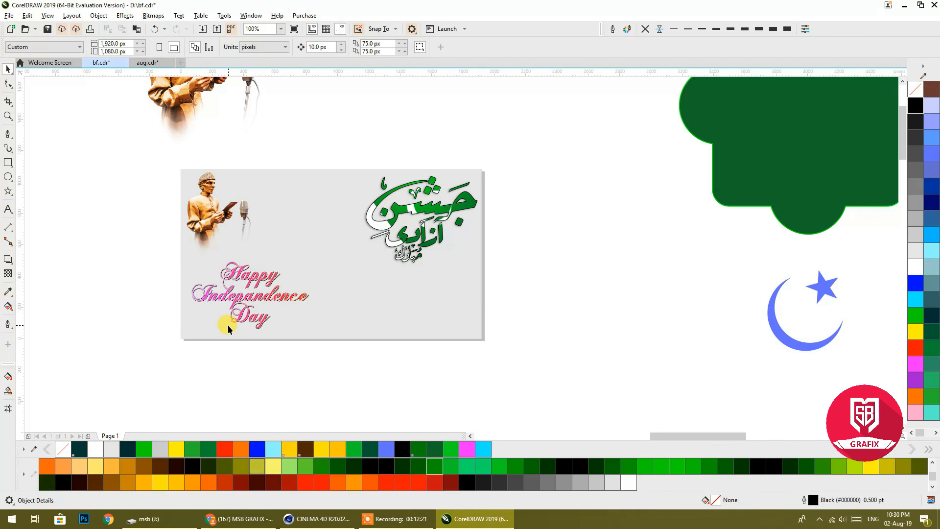
{"action": "left_click", "coordinate": [251, 301]}
{"action": "scroll", "coordinate": [246, 295], "scroll_direction": "up", "scroll_amount": 1}
{"action": "left_click", "coordinate": [8, 306]}
{"action": "left_click_drag", "start_coordinate": [254, 215], "coordinate": [260, 363]}
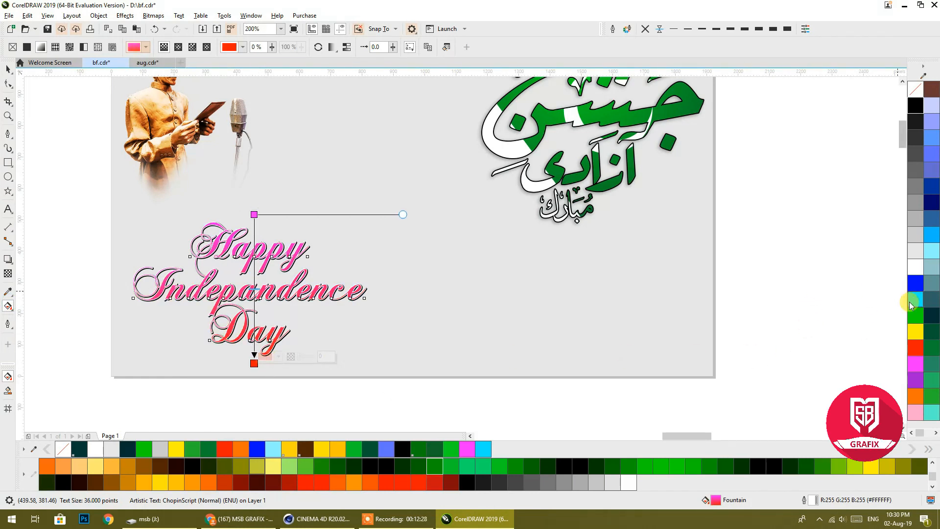
{"action": "left_click", "coordinate": [254, 363]}
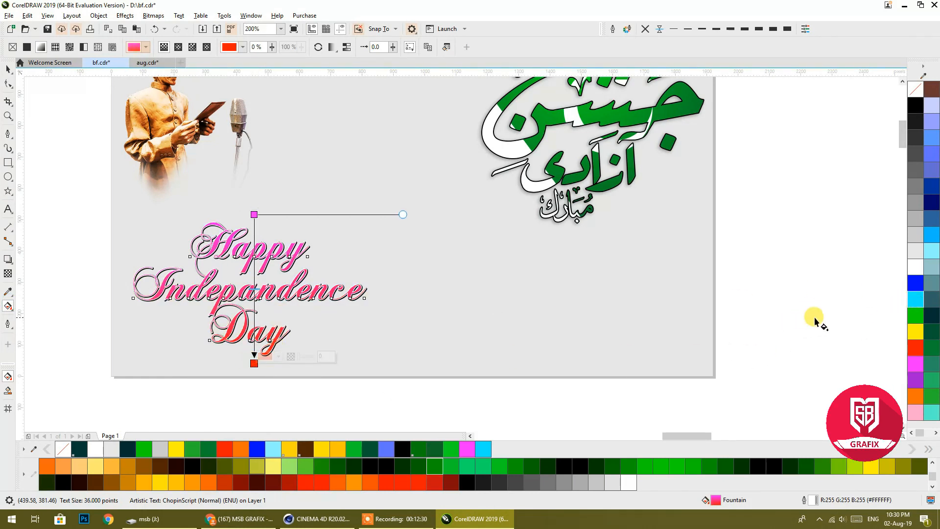
{"action": "left_click", "coordinate": [916, 303]}
{"action": "left_click_drag", "start_coordinate": [272, 362], "coordinate": [280, 203]}
{"action": "left_click_drag", "start_coordinate": [319, 409], "coordinate": [319, 178]}
- Change the gradient's cyan end to the deeper blue #00BFFF by lowering green to 191
{"action": "left_click", "coordinate": [343, 170]}
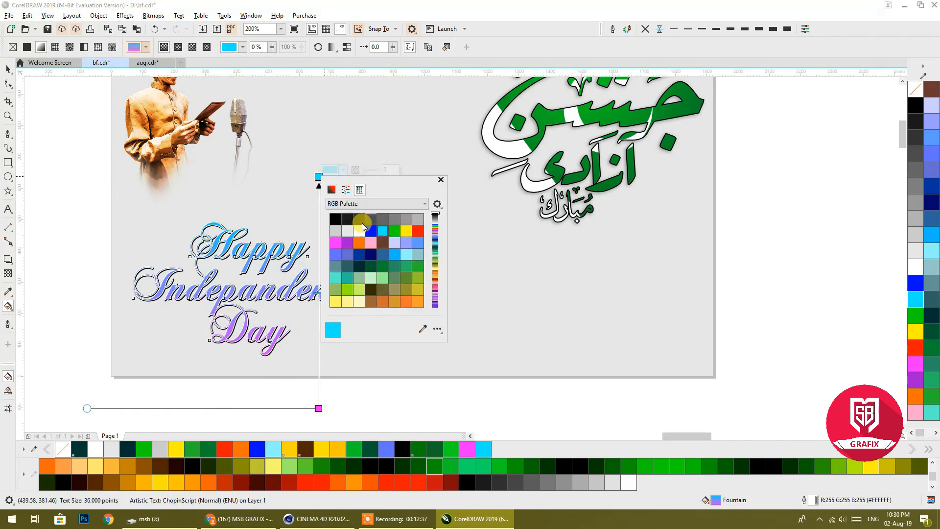
{"action": "left_click", "coordinate": [346, 190]}
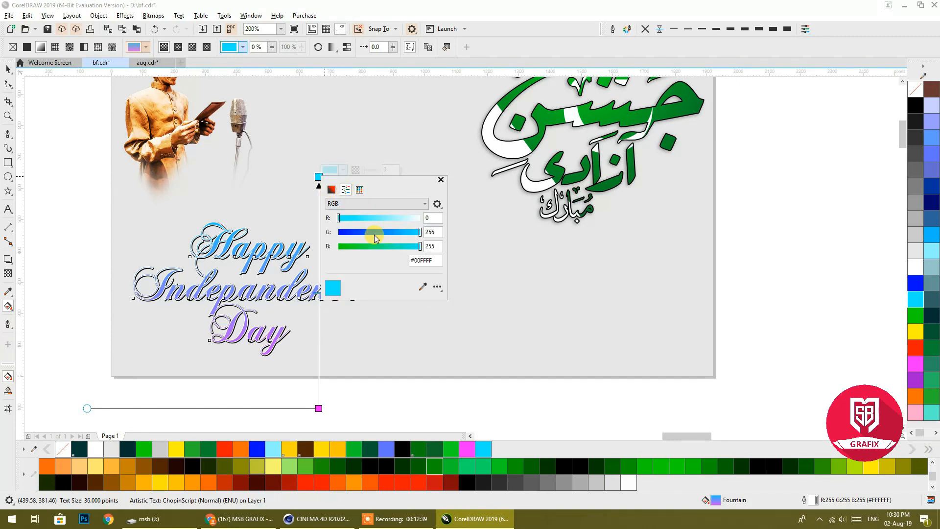
{"action": "left_click_drag", "start_coordinate": [416, 235], "coordinate": [401, 233]}
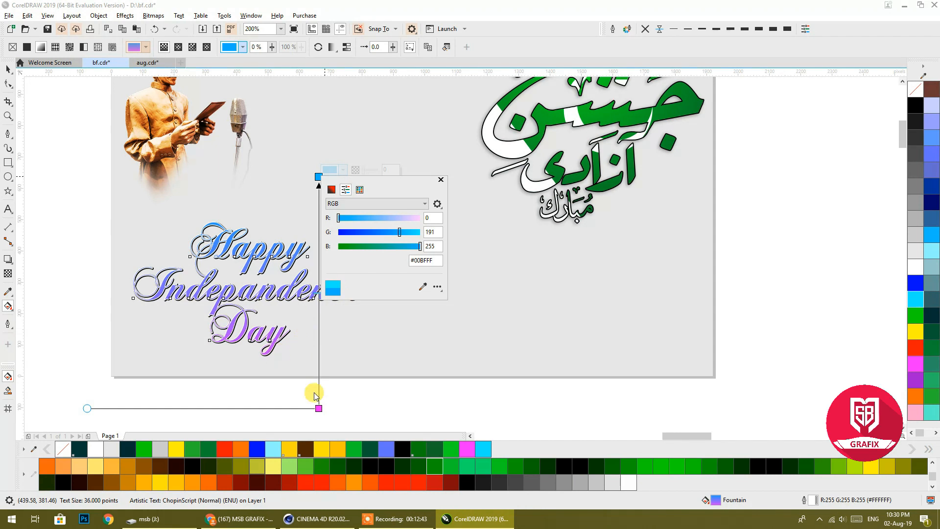
- Change the gradient's magenta end to #D400D6 by lowering red to 212, and leave the fill editing
{"action": "left_click", "coordinate": [319, 407]}
{"action": "left_click", "coordinate": [346, 399]}
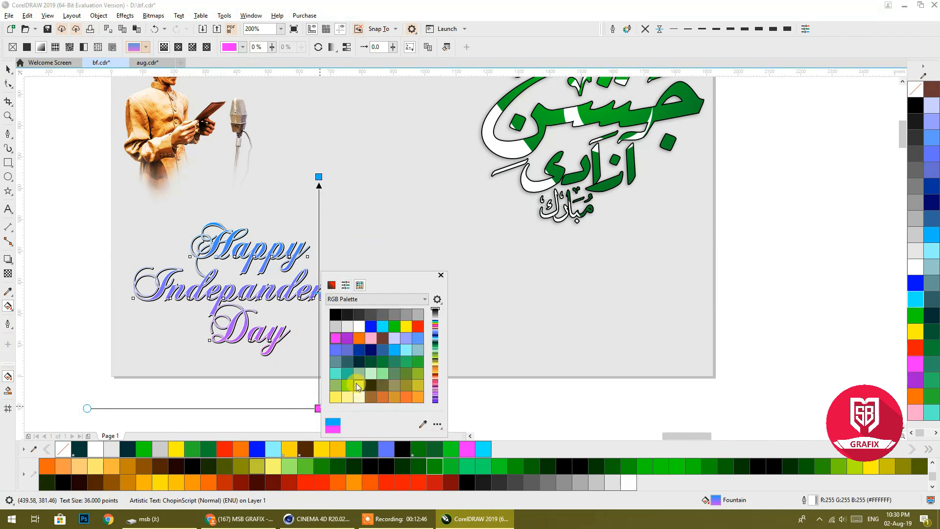
{"action": "left_click", "coordinate": [346, 285]}
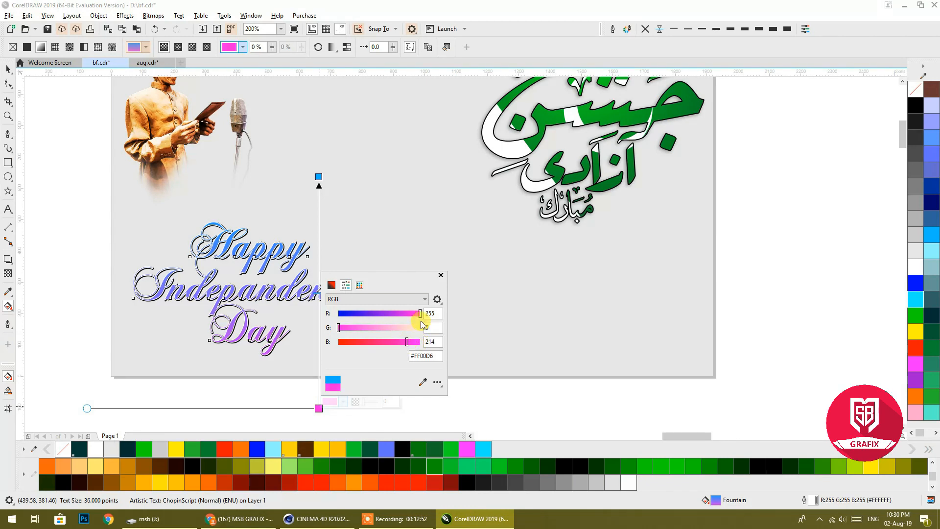
{"action": "left_click_drag", "start_coordinate": [416, 317], "coordinate": [406, 315]}
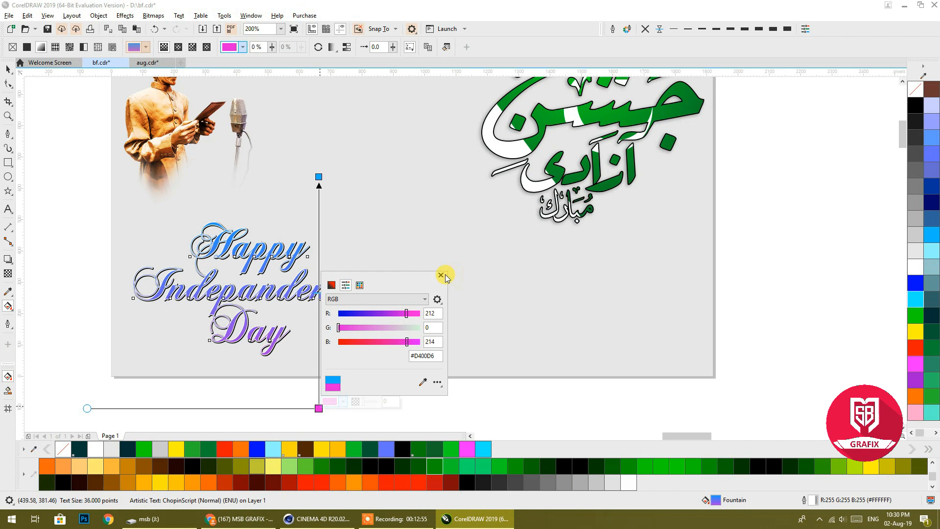
{"action": "left_click", "coordinate": [440, 276]}
{"action": "left_click", "coordinate": [7, 69]}
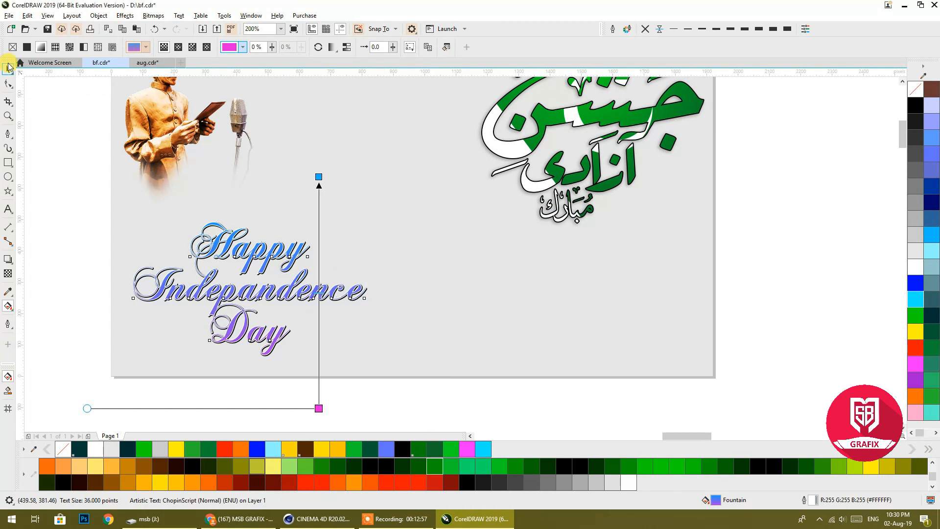
{"action": "key", "text": "Escape"}
- Remove the white outline from the gradient "Happy Indepandence Day" text
{"action": "scroll", "coordinate": [258, 257], "scroll_direction": "up", "scroll_amount": 2}
{"action": "left_click", "coordinate": [258, 257]}
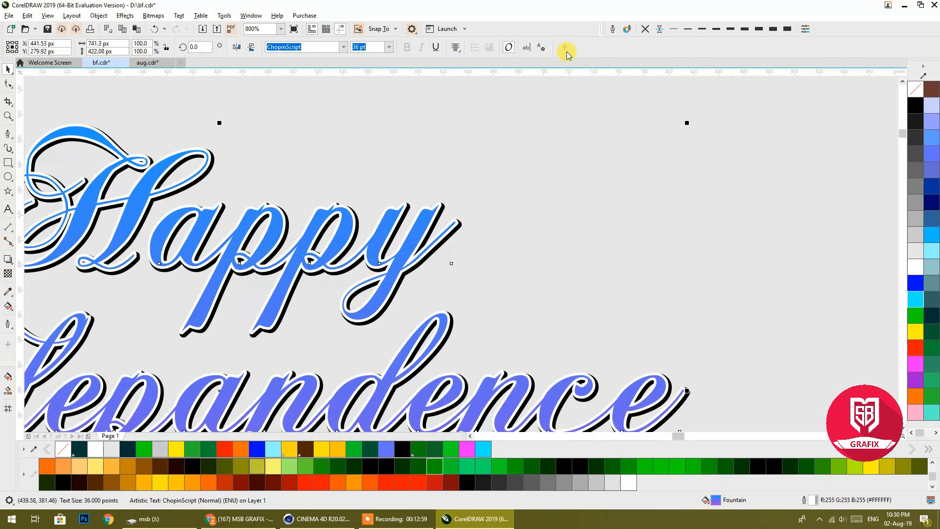
{"action": "scroll", "coordinate": [364, 137], "scroll_direction": "down", "scroll_amount": 2}
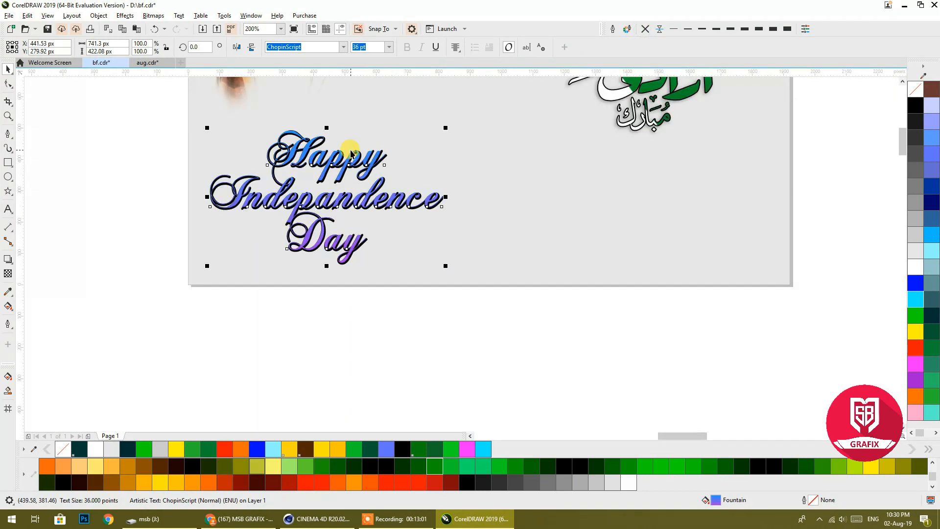
- Apply a Gaussian blur with a radius of 21.4 pixels to the black copy behind the "Happy Indepandence Day" text
{"action": "left_click", "coordinate": [158, 218]}
{"action": "scroll", "coordinate": [316, 235], "scroll_direction": "up", "scroll_amount": 2}
{"action": "left_click", "coordinate": [319, 183]}
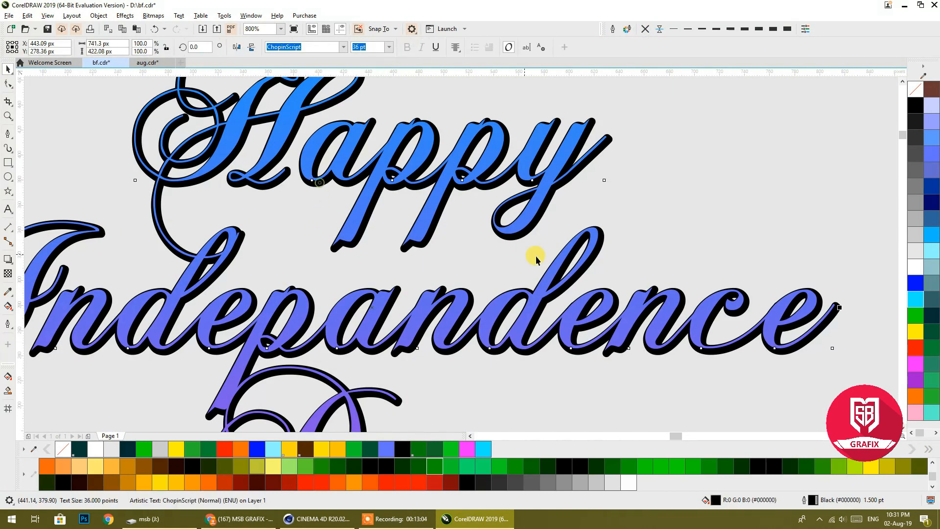
{"action": "left_click", "coordinate": [125, 15]}
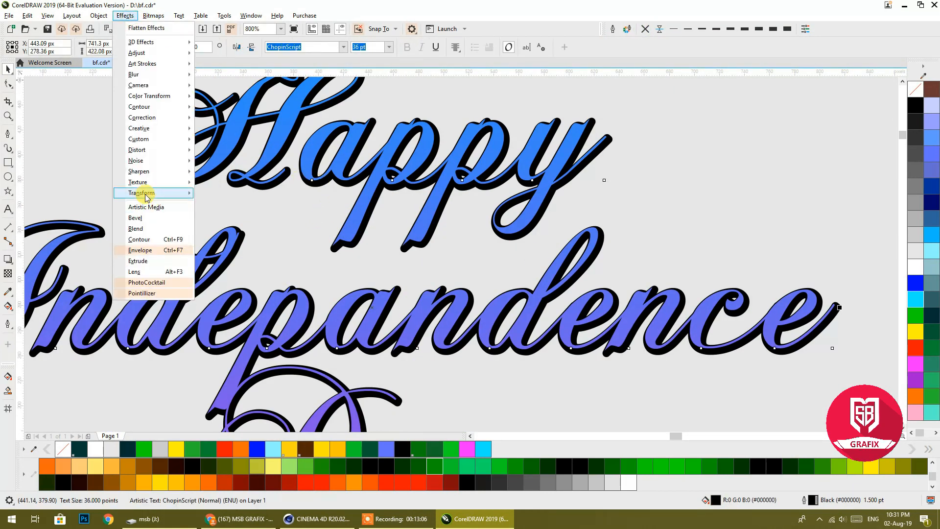
{"action": "mouse_move", "coordinate": [142, 74]}
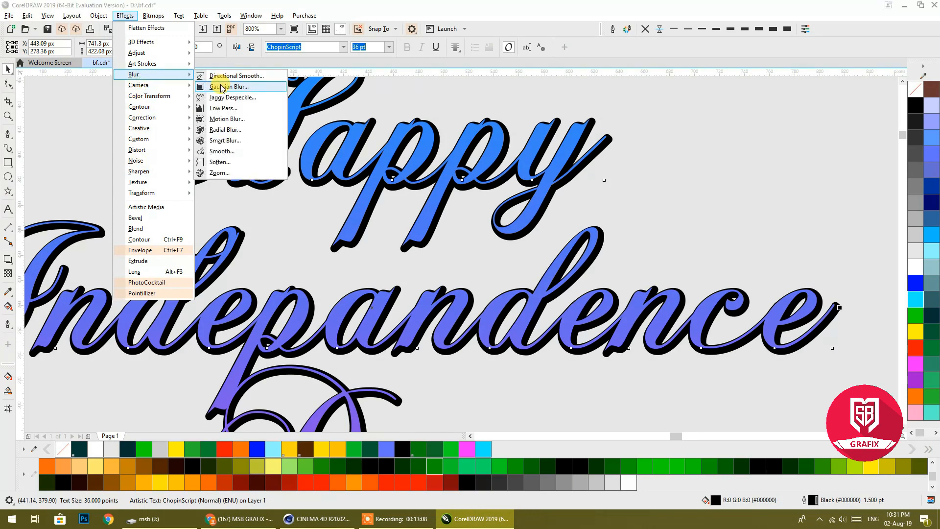
{"action": "left_click", "coordinate": [223, 87]}
{"action": "left_click_drag", "start_coordinate": [415, 252], "coordinate": [451, 255]}
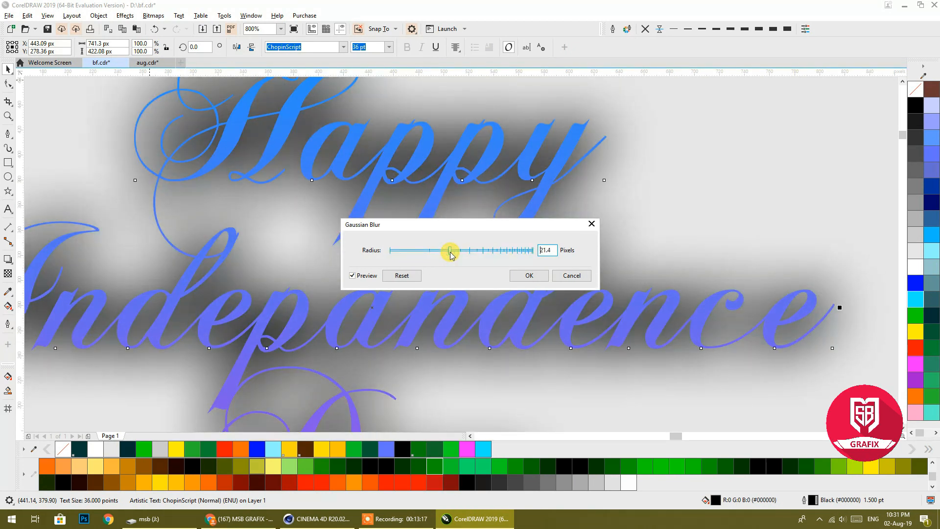
{"action": "left_click", "coordinate": [529, 275]}
- Try white, light grey, cyan #00FFFF and blue #0000FF fills on the blurred text copy, ending with yellow
{"action": "scroll", "coordinate": [368, 211], "scroll_direction": "down", "scroll_amount": 1}
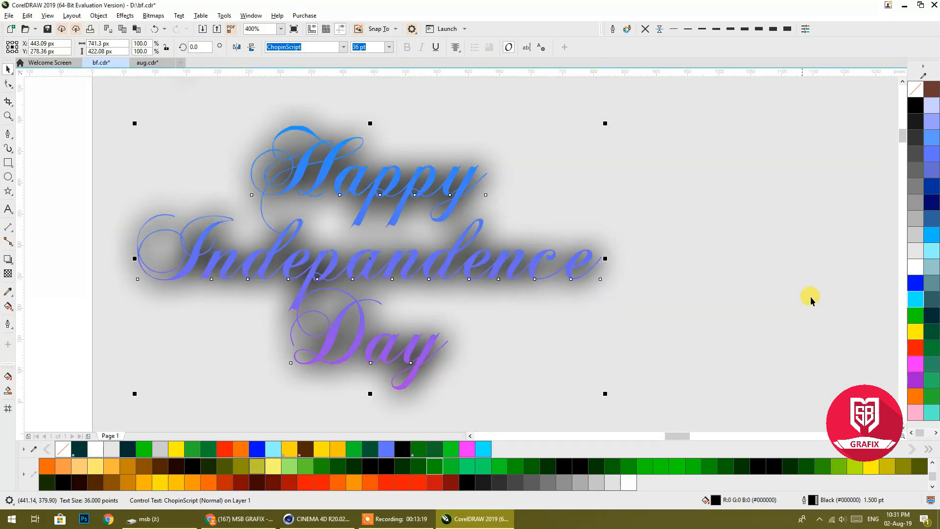
{"action": "left_click", "coordinate": [919, 270]}
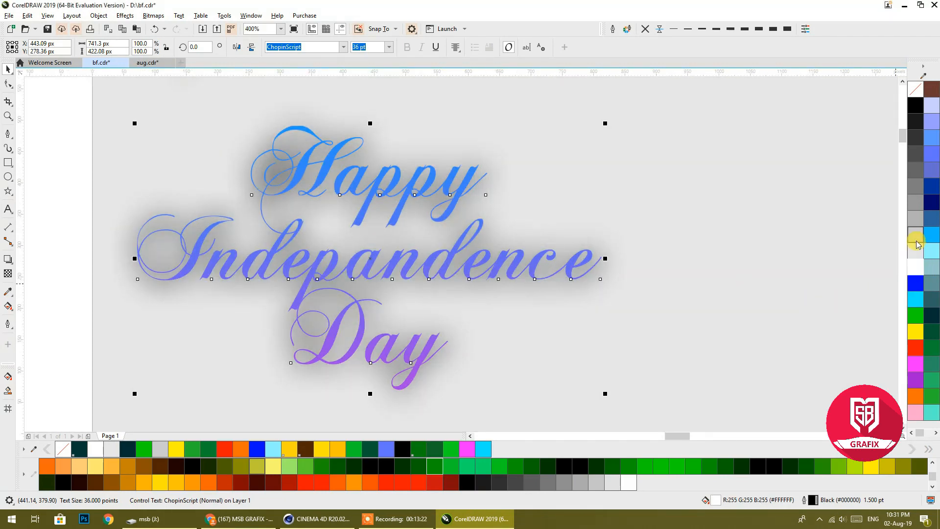
{"action": "left_click", "coordinate": [918, 245]}
{"action": "left_click", "coordinate": [916, 267]}
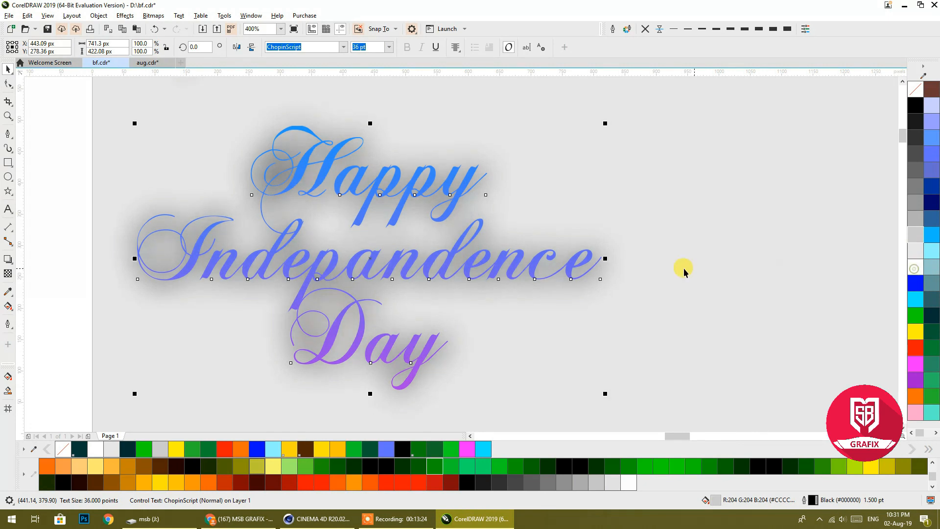
{"action": "scroll", "coordinate": [298, 228], "scroll_direction": "down", "scroll_amount": 1}
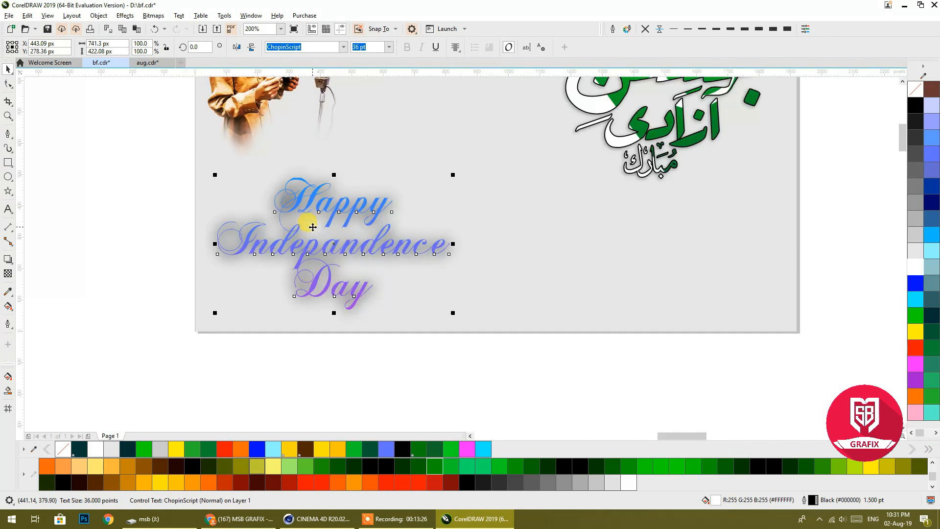
{"action": "scroll", "coordinate": [312, 227], "scroll_direction": "up", "scroll_amount": 1}
{"action": "left_click", "coordinate": [918, 299]}
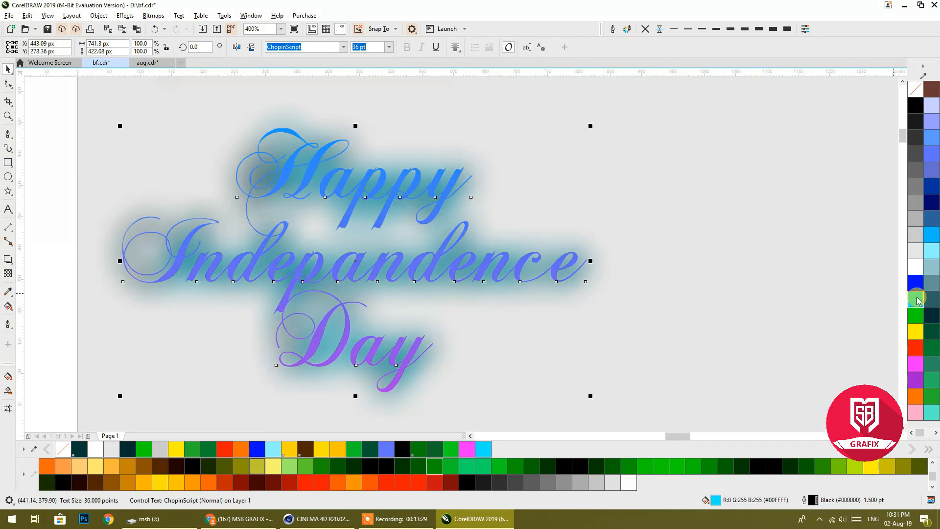
{"action": "left_click", "coordinate": [919, 283]}
{"action": "left_click", "coordinate": [917, 332]}
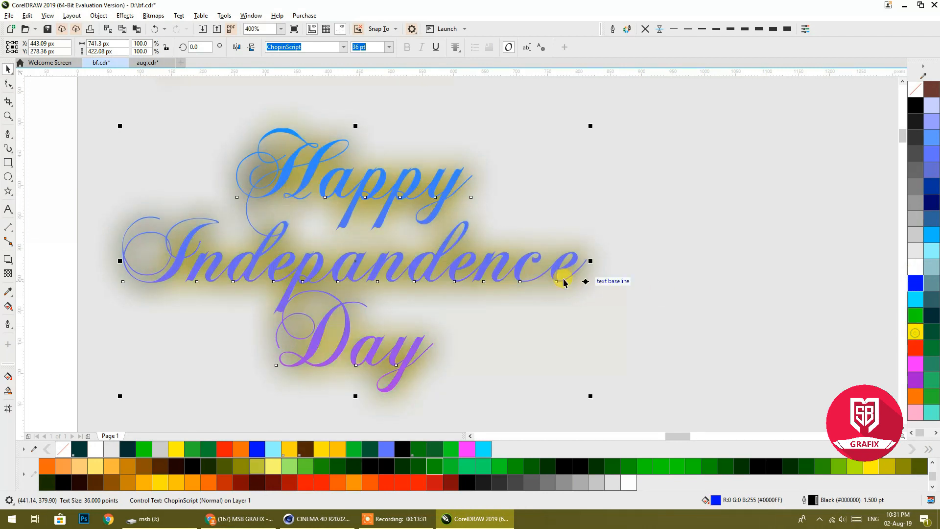
- Fill the front "Happy Indepandence Day" text with solid white and deselect it
{"action": "left_click", "coordinate": [53, 230]}
{"action": "left_click", "coordinate": [291, 176]}
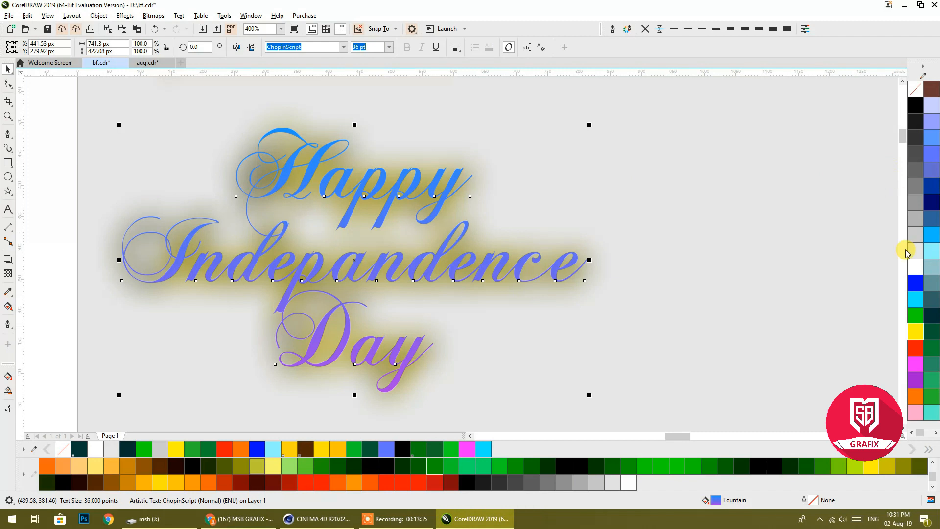
{"action": "left_click", "coordinate": [914, 267]}
{"action": "scroll", "coordinate": [406, 191], "scroll_direction": "down", "scroll_amount": 1}
{"action": "left_click_drag", "start_coordinate": [404, 204], "coordinate": [336, 248]}
{"action": "left_click", "coordinate": [136, 261]}
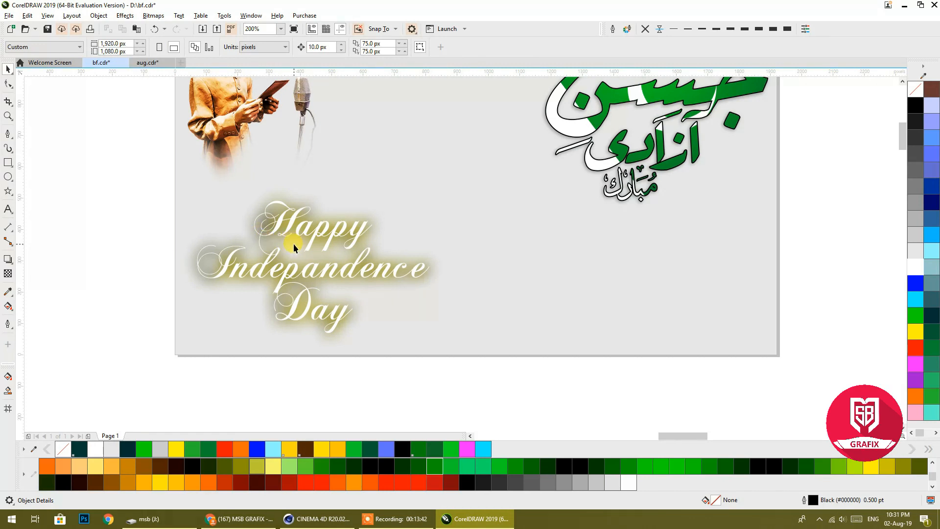
- Give the blurred text copy a diagonal linear gradient from yellow below its lower-left side to white at its upper right
{"action": "scroll", "coordinate": [293, 243], "scroll_direction": "down", "scroll_amount": 1}
{"action": "left_click_drag", "start_coordinate": [339, 239], "coordinate": [334, 297]}
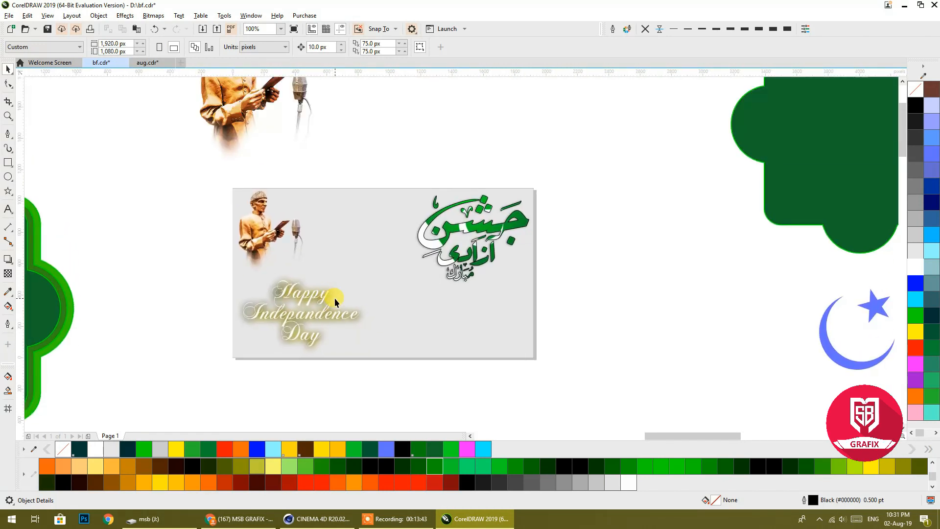
{"action": "left_click", "coordinate": [312, 310]}
{"action": "left_click", "coordinate": [8, 307]}
{"action": "left_click_drag", "start_coordinate": [253, 333], "coordinate": [350, 280]}
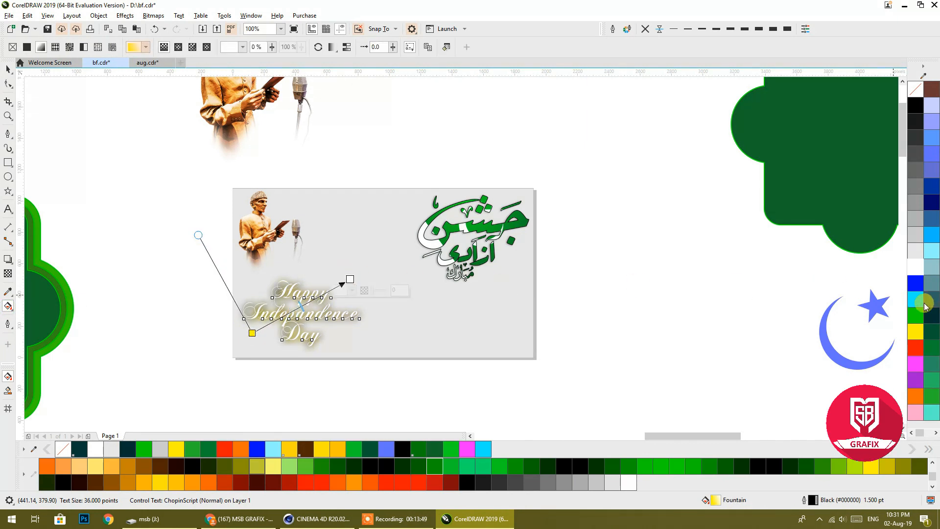
- Change the blurred copy's gradient end to green, extend its start further outward, and set the start to yellow
{"action": "left_click", "coordinate": [435, 449]}
{"action": "left_click_drag", "start_coordinate": [253, 334], "coordinate": [251, 341]}
{"action": "left_click", "coordinate": [916, 332]}
{"action": "scroll", "coordinate": [310, 296], "scroll_direction": "up", "scroll_amount": 1}
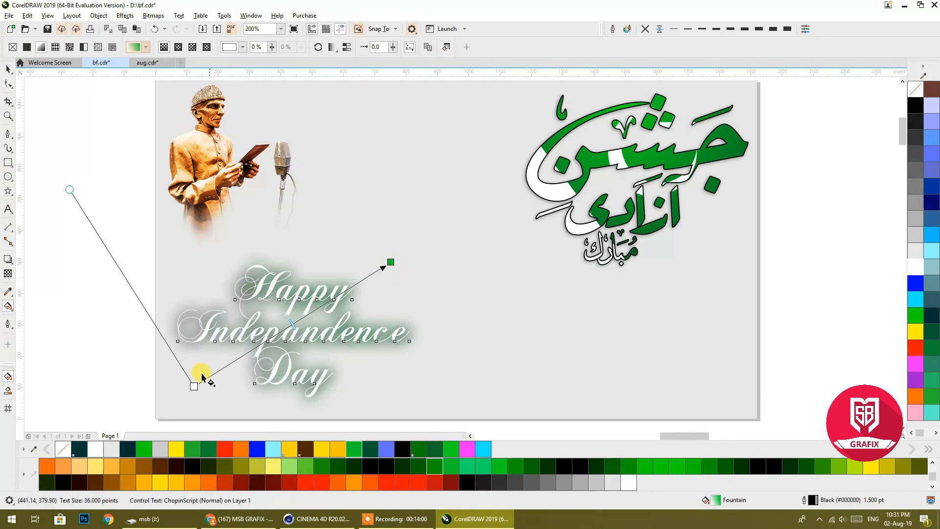
{"action": "left_click_drag", "start_coordinate": [199, 385], "coordinate": [173, 388]}
{"action": "left_click", "coordinate": [181, 453]}
{"action": "left_click", "coordinate": [176, 450]}
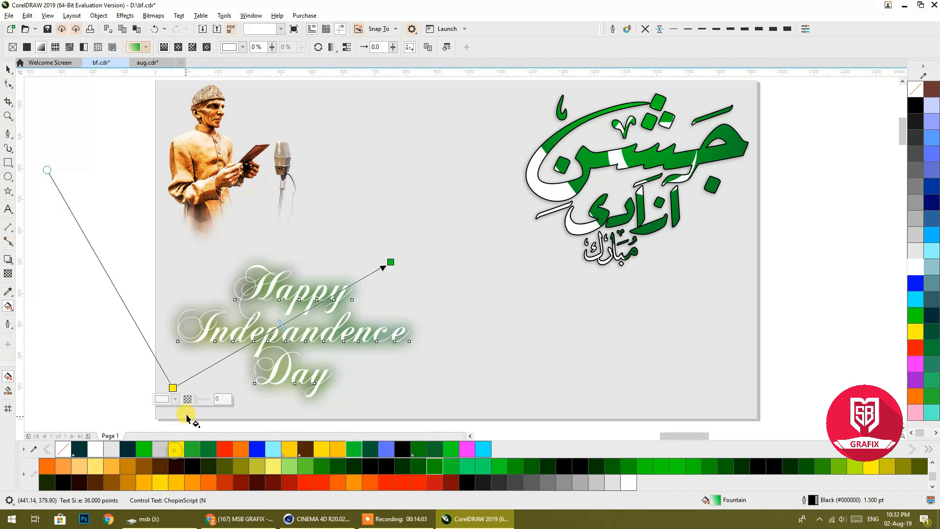
- Pull the blurred copy away from the "Happy Indepandence Day" text and delete it
{"action": "left_click", "coordinate": [10, 68]}
{"action": "left_click_drag", "start_coordinate": [243, 259], "coordinate": [215, 267]}
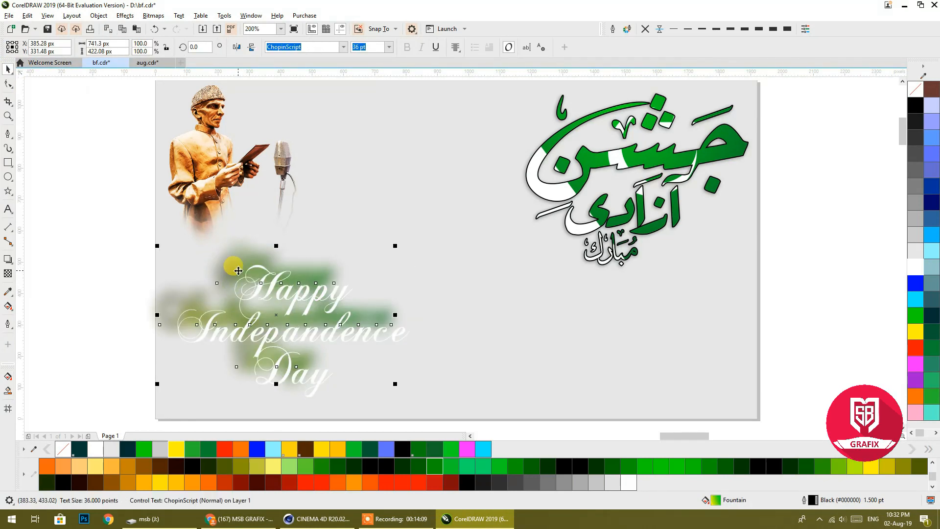
{"action": "key", "text": "Delete"}
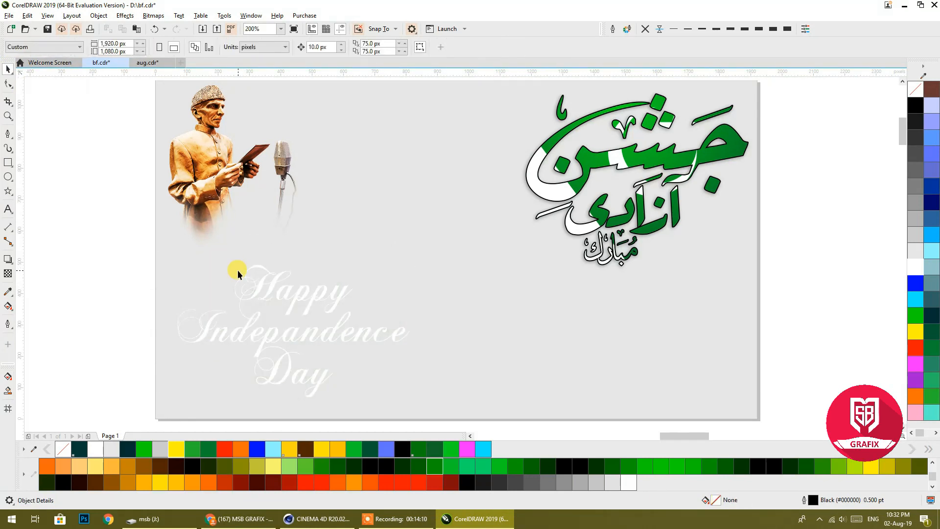
- Fill the "Happy Indepandence Day" text with black and deselect it
{"action": "left_click", "coordinate": [292, 306]}
{"action": "left_click", "coordinate": [915, 105]}
{"action": "left_click", "coordinate": [828, 250]}
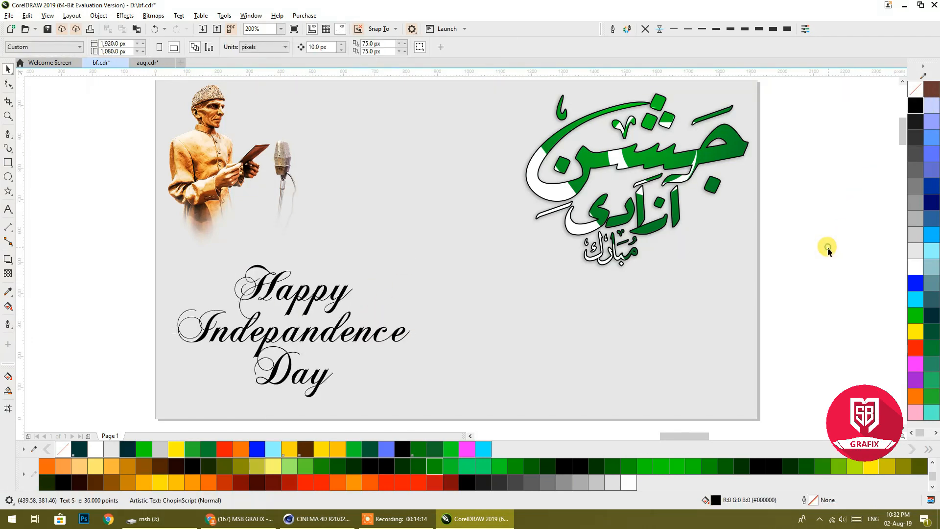
- Examine the finished sample designs and clipart around the page for layout ideas, and come back to the page
{"action": "scroll", "coordinate": [385, 358], "scroll_direction": "down", "scroll_amount": 2}
{"action": "left_click", "coordinate": [452, 355]}
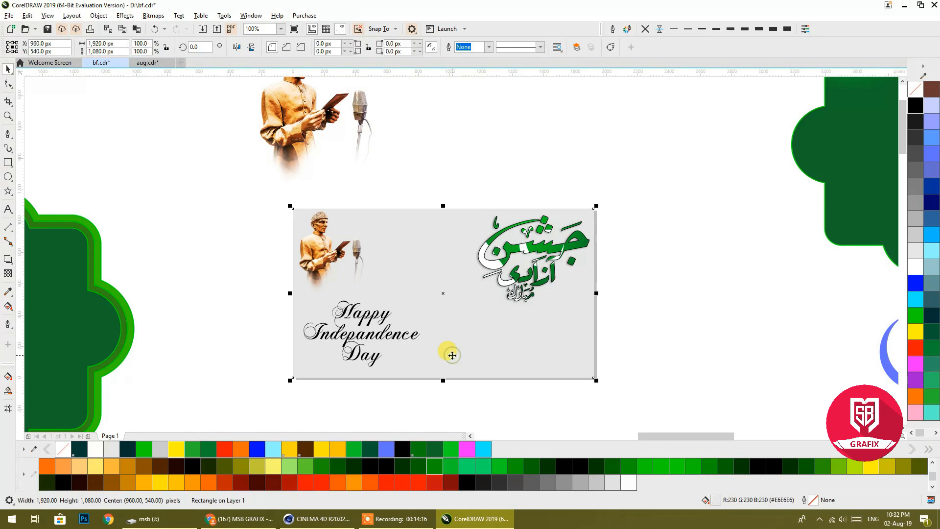
{"action": "scroll", "coordinate": [447, 347], "scroll_direction": "down", "scroll_amount": 2}
{"action": "left_click_drag", "start_coordinate": [435, 328], "coordinate": [345, 142]}
{"action": "left_click_drag", "start_coordinate": [441, 306], "coordinate": [436, 277]}
{"action": "scroll", "coordinate": [406, 306], "scroll_direction": "up", "scroll_amount": 1}
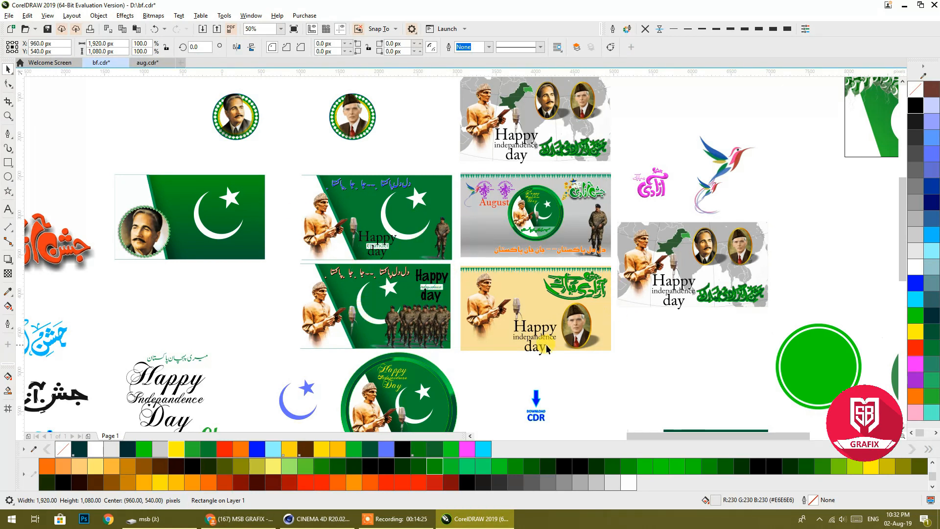
{"action": "left_click_drag", "start_coordinate": [546, 345], "coordinate": [588, 301]}
{"action": "left_click", "coordinate": [730, 191]}
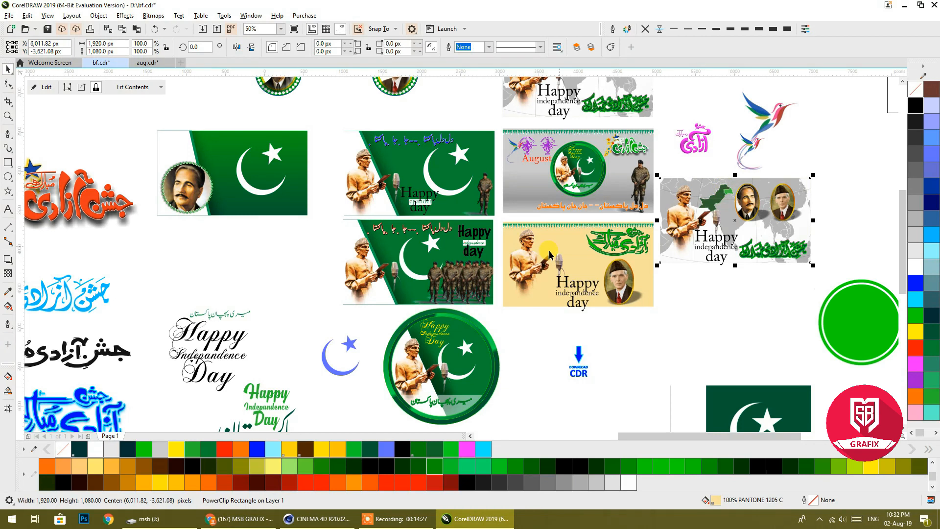
{"action": "scroll", "coordinate": [549, 255], "scroll_direction": "down", "scroll_amount": 1}
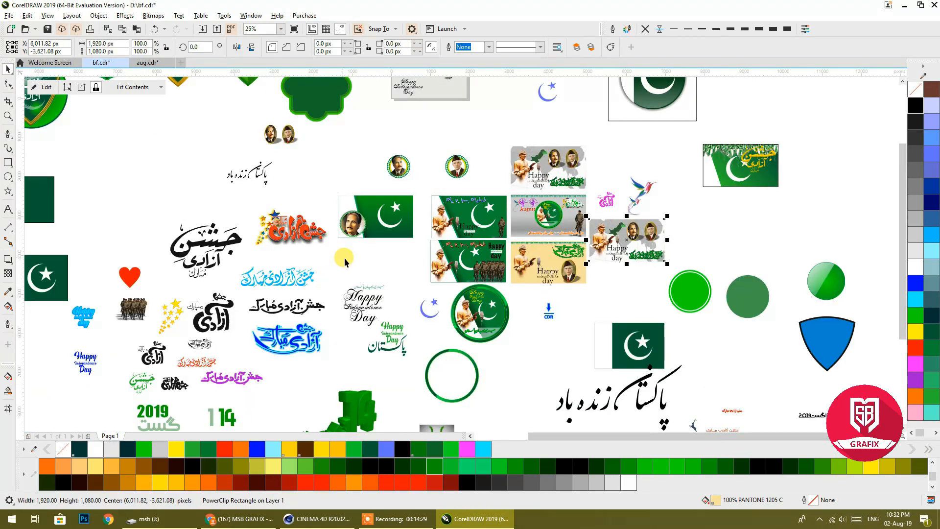
{"action": "scroll", "coordinate": [345, 264], "scroll_direction": "up", "scroll_amount": 2}
{"action": "scroll", "coordinate": [471, 156], "scroll_direction": "up", "scroll_amount": 1}
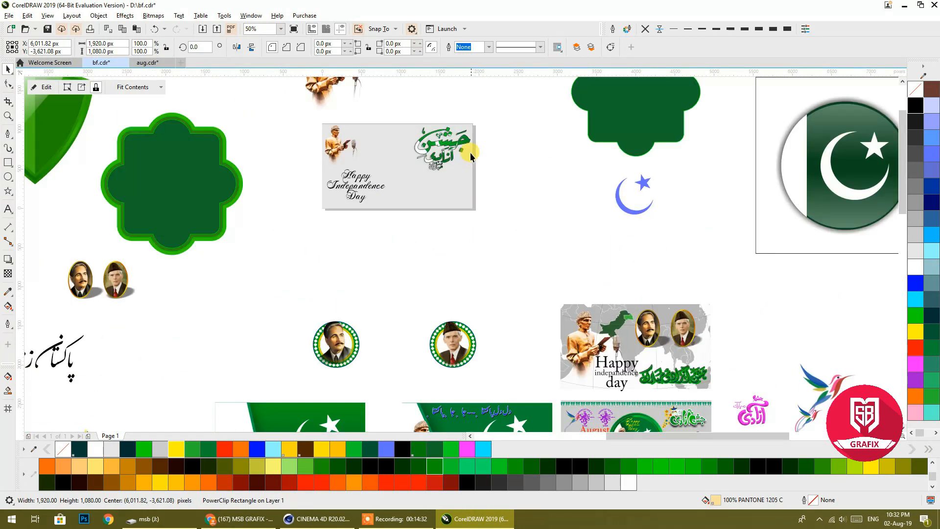
{"action": "scroll", "coordinate": [441, 191], "scroll_direction": "up", "scroll_amount": 2}
{"action": "scroll", "coordinate": [404, 229], "scroll_direction": "up", "scroll_amount": 1}
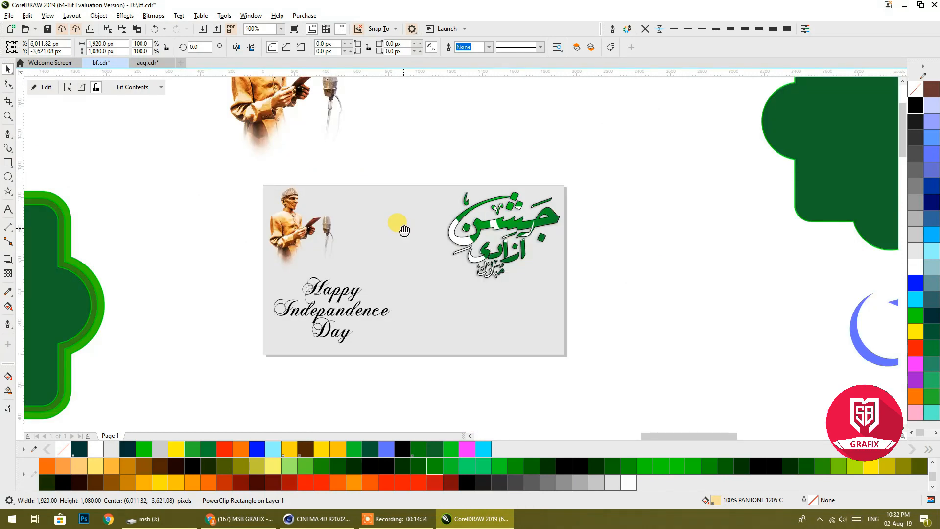
{"action": "left_click_drag", "start_coordinate": [404, 230], "coordinate": [379, 225]}
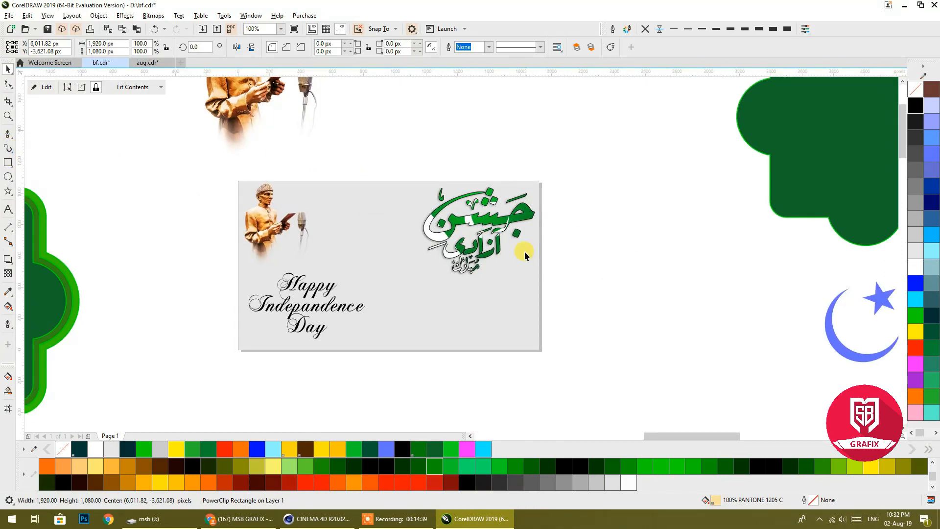
- Select the gold-rimmed green shield with Urdu lettering among the clipart and move it onto the page
{"action": "scroll", "coordinate": [519, 248], "scroll_direction": "down", "scroll_amount": 2}
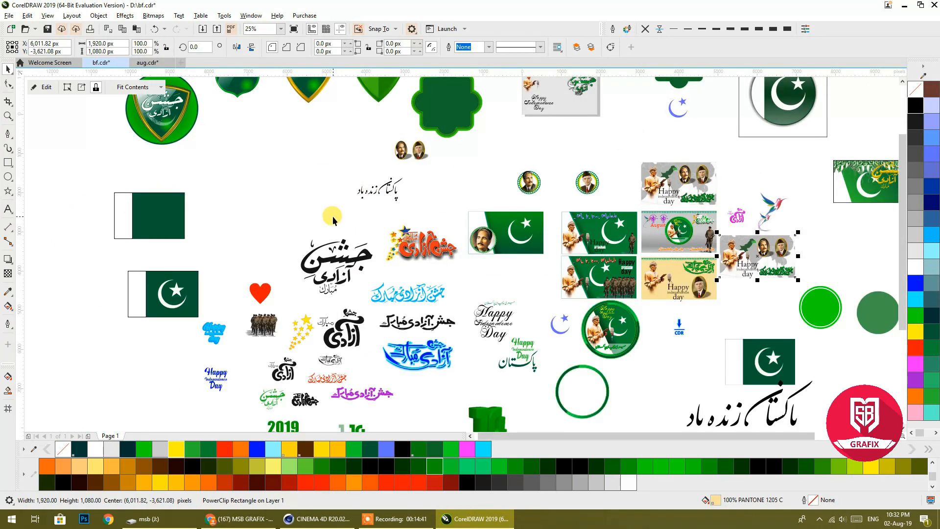
{"action": "left_click_drag", "start_coordinate": [333, 216], "coordinate": [370, 429]}
{"action": "left_click_drag", "start_coordinate": [354, 346], "coordinate": [295, 322]}
{"action": "left_click_drag", "start_coordinate": [172, 278], "coordinate": [168, 164]}
{"action": "left_click_drag", "start_coordinate": [176, 343], "coordinate": [176, 344]}
{"action": "left_click_drag", "start_coordinate": [158, 278], "coordinate": [571, 257]}
{"action": "scroll", "coordinate": [571, 256], "scroll_direction": "up", "scroll_amount": 1}
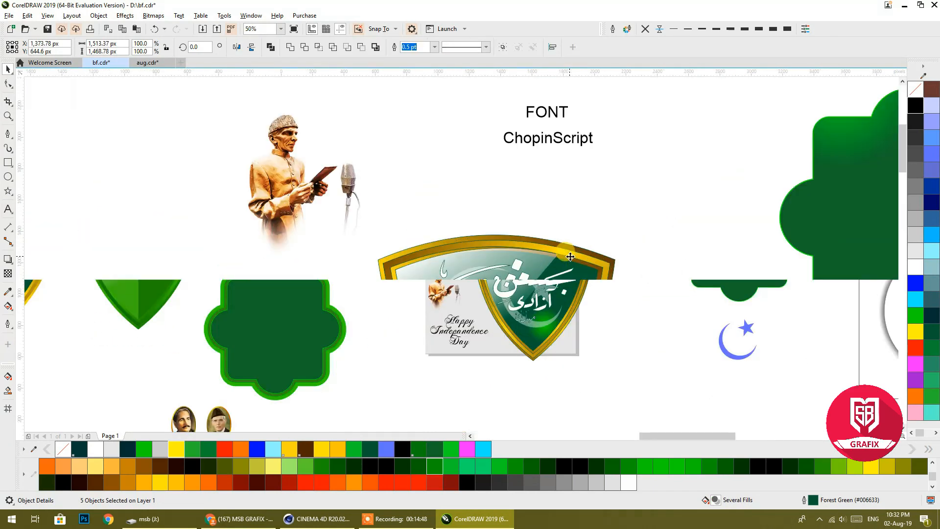
- Scale the shield down to about 494 × 479 px and place it between the portrait and the Urdu lettering
{"action": "left_click_drag", "start_coordinate": [617, 233], "coordinate": [482, 341]}
{"action": "left_click_drag", "start_coordinate": [441, 376], "coordinate": [422, 309]}
{"action": "left_click_drag", "start_coordinate": [477, 279], "coordinate": [428, 245]}
{"action": "left_click_drag", "start_coordinate": [384, 288], "coordinate": [394, 257]}
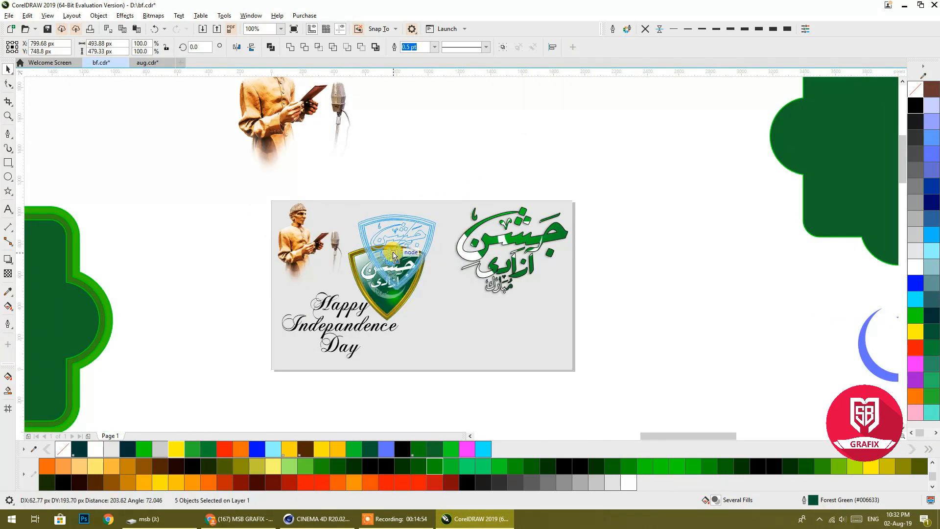
{"action": "left_click", "coordinate": [417, 187]}
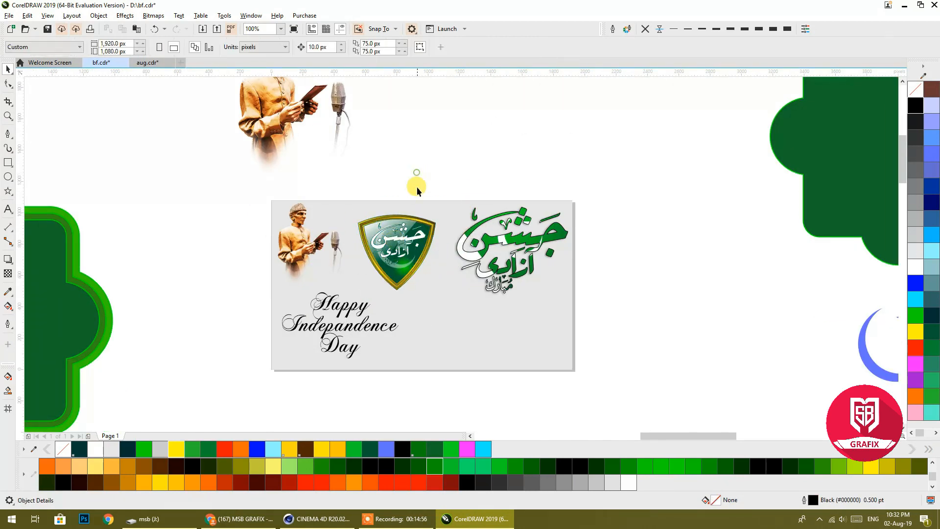
- Delete the white Urdu lettering from the shield and enlarge its green flag-patterned shape to about 529 × 511 px
{"action": "left_click", "coordinate": [418, 241]}
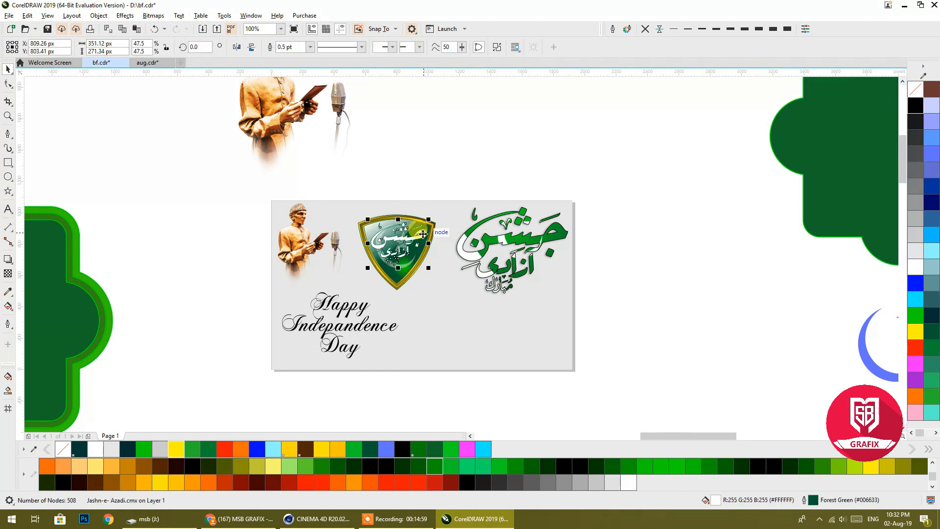
{"action": "key", "text": "Delete"}
{"action": "left_click", "coordinate": [390, 278]}
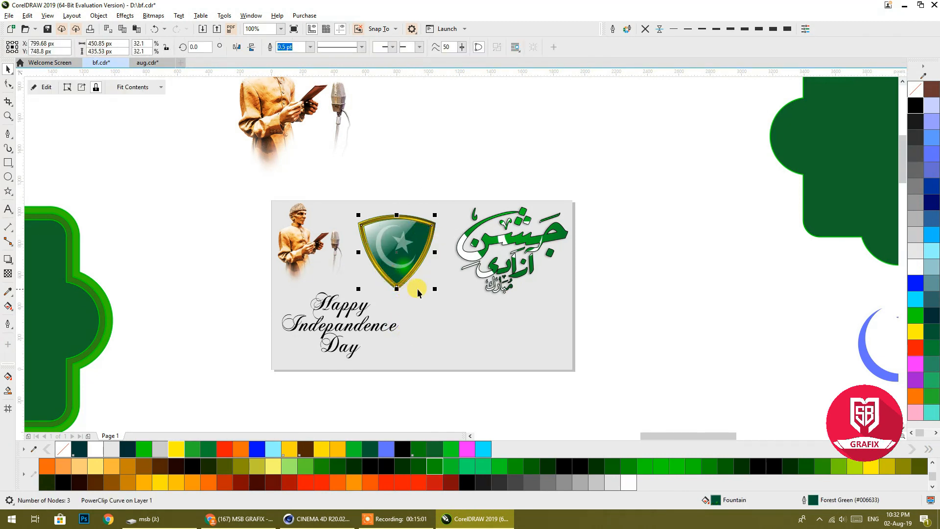
{"action": "left_click_drag", "start_coordinate": [437, 291], "coordinate": [445, 300]}
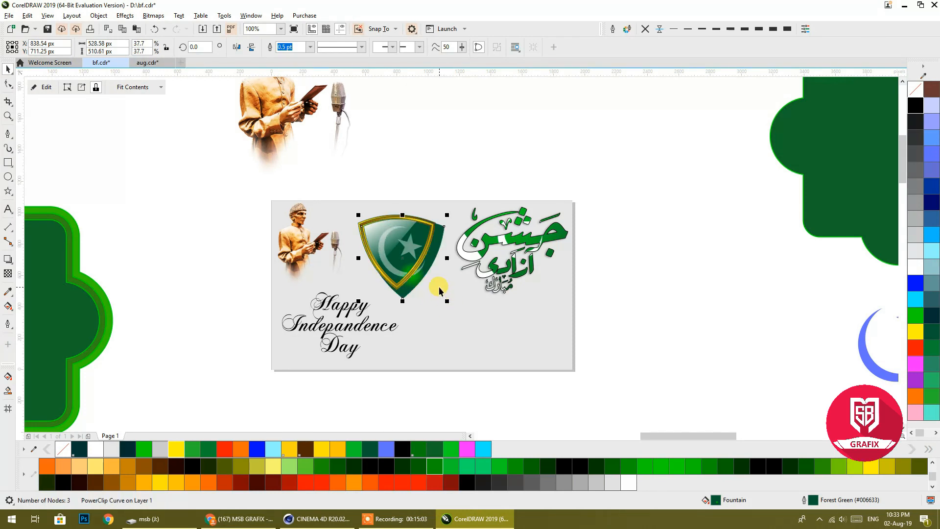
- Undo the enlargement of the shield's green flag-patterned shape and group all parts of the shield
{"action": "key", "text": "ctrl+z"}
{"action": "left_click_drag", "start_coordinate": [474, 169], "coordinate": [346, 315]}
{"action": "key", "text": "ctrl+g"}
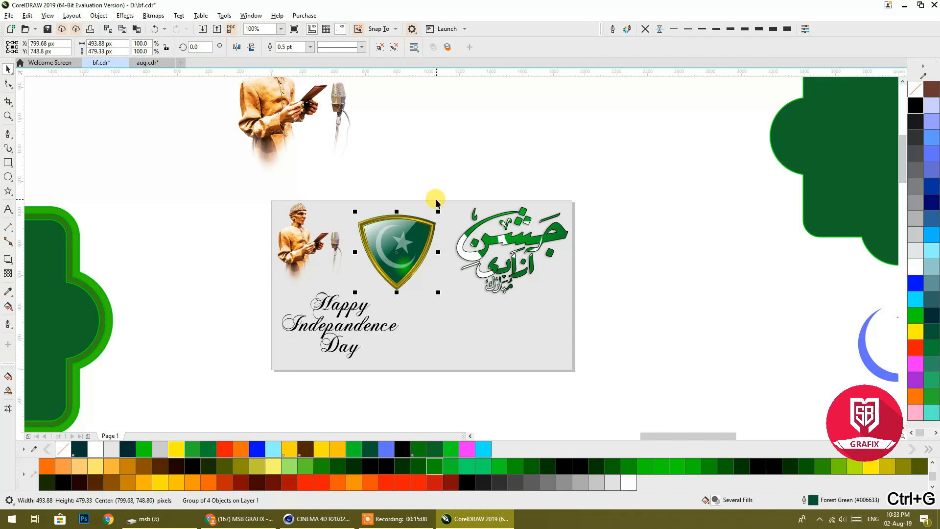
- Enlarge the grouped shield to about 626 × 607 px between the portrait and the Urdu lettering
{"action": "left_click_drag", "start_coordinate": [354, 293], "coordinate": [333, 301]}
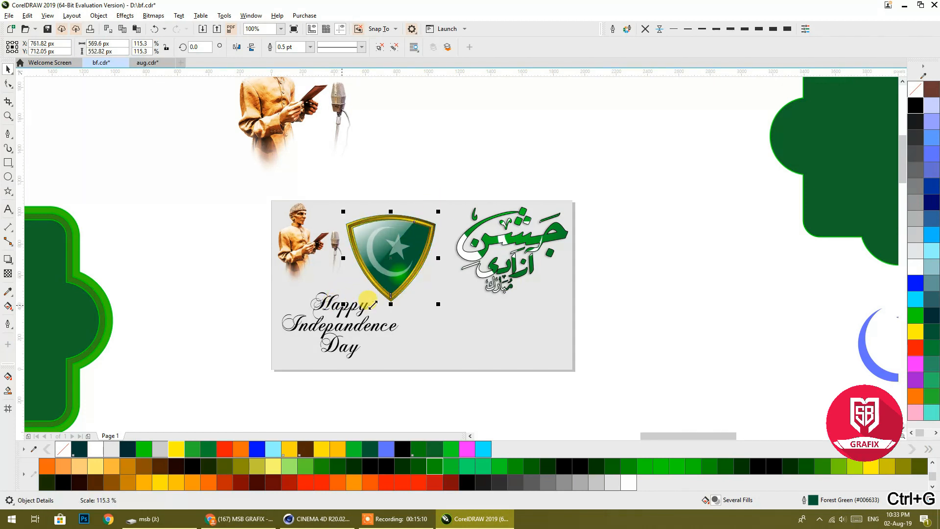
{"action": "left_click_drag", "start_coordinate": [437, 304], "coordinate": [448, 313]}
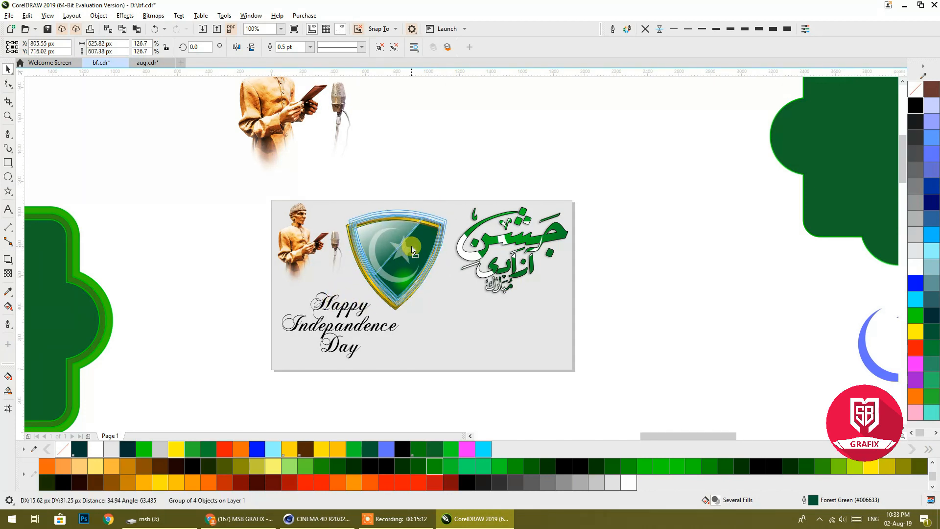
{"action": "left_click", "coordinate": [394, 519]}
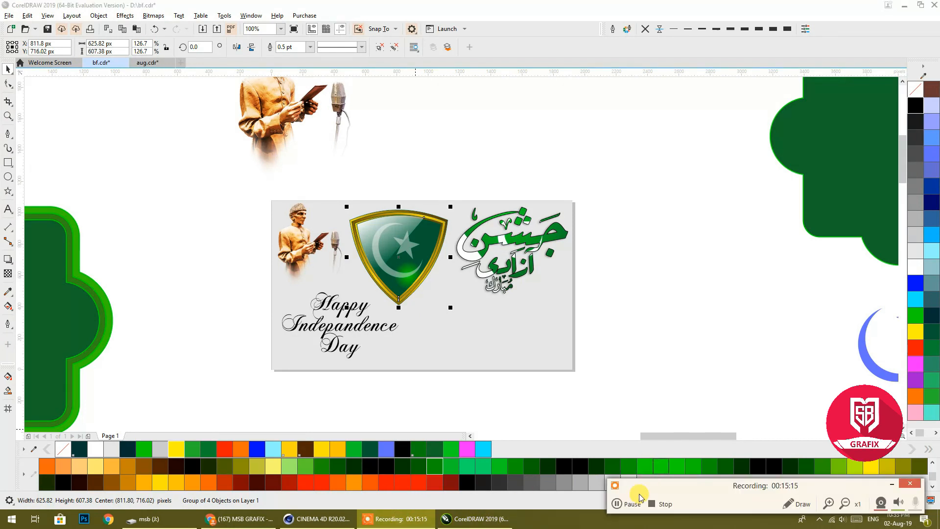
{"action": "left_click", "coordinate": [619, 504]}
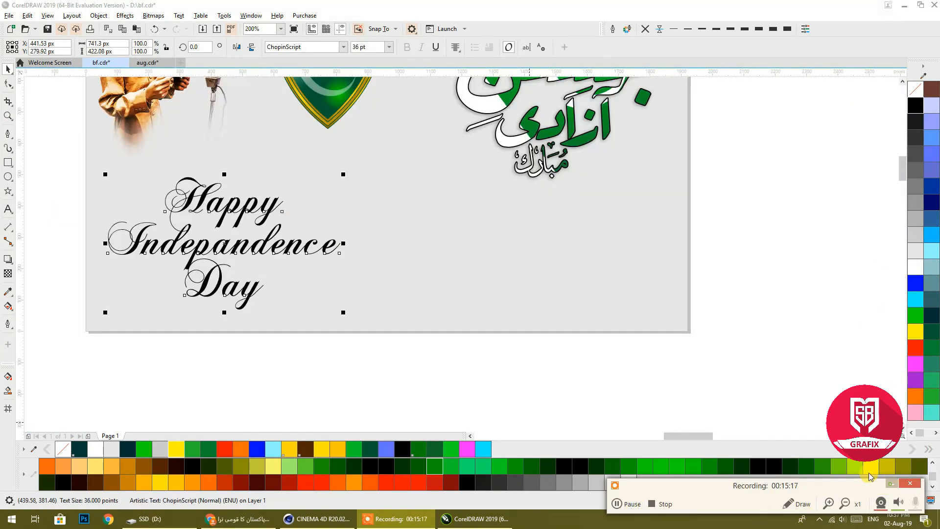
- Move the Happy Independence Day text beneath the Urdu lettering and paste the copied Urdu anthem as new text below the page
{"action": "left_click_drag", "start_coordinate": [246, 213], "coordinate": [579, 227]}
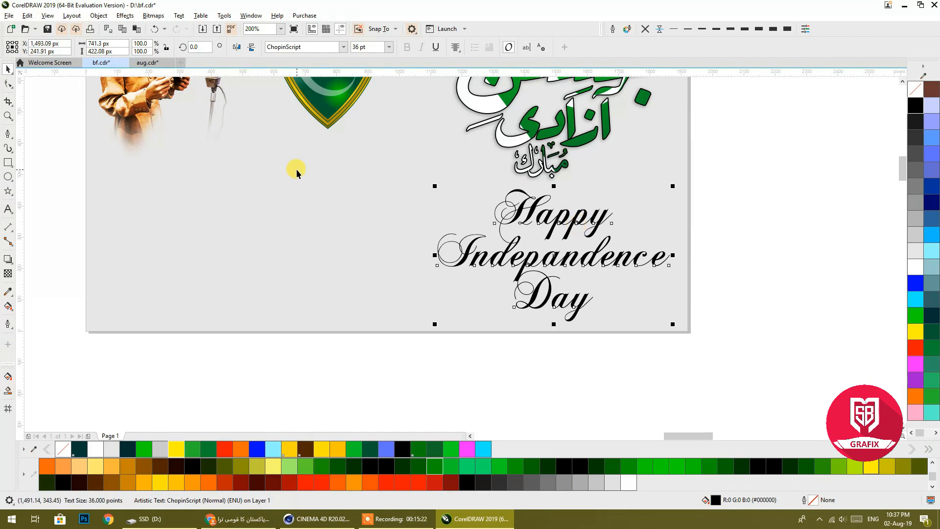
{"action": "left_click", "coordinate": [8, 209]}
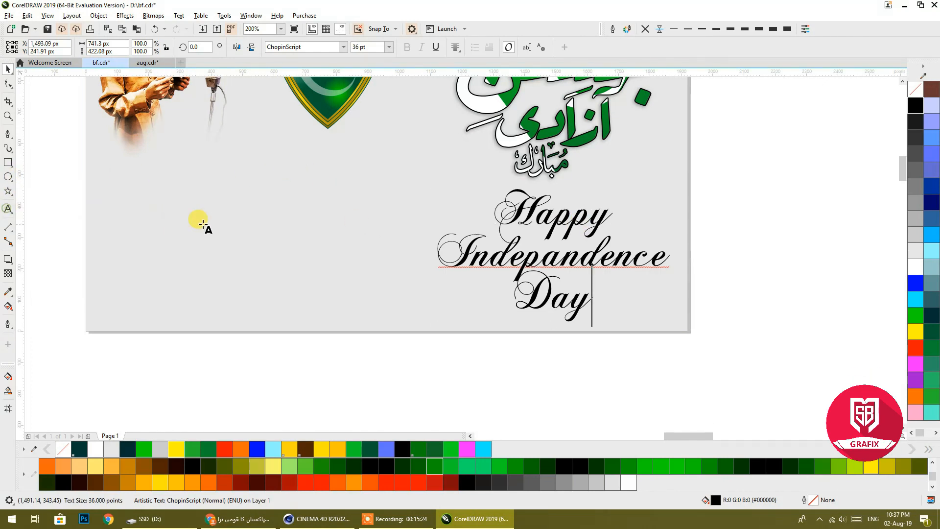
{"action": "scroll", "coordinate": [206, 220], "scroll_direction": "down", "scroll_amount": 2}
{"action": "left_click", "coordinate": [203, 311]}
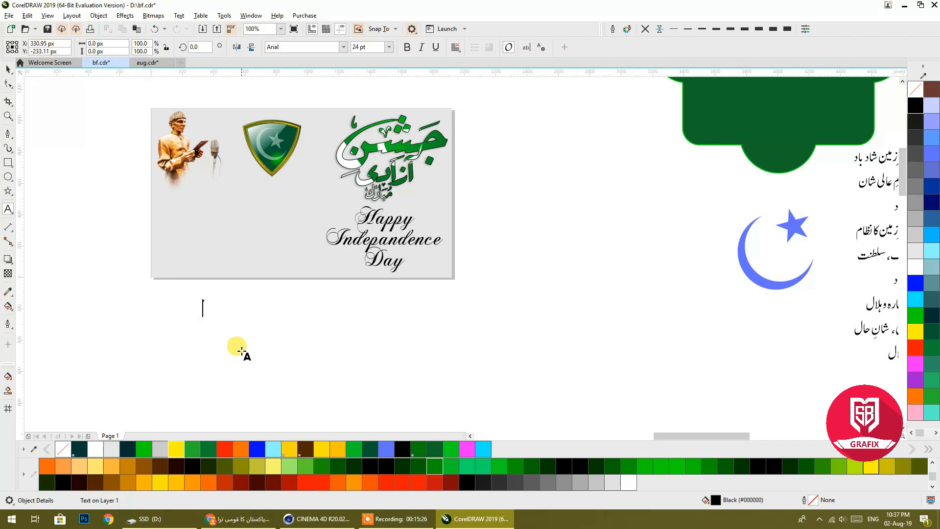
{"action": "key", "text": "ctrl+v"}
- Centre-align the pasted Urdu anthem text and set its font to Alvi Nastaleeq
{"action": "left_click", "coordinate": [8, 70]}
{"action": "left_click_drag", "start_coordinate": [325, 285], "coordinate": [298, 194]}
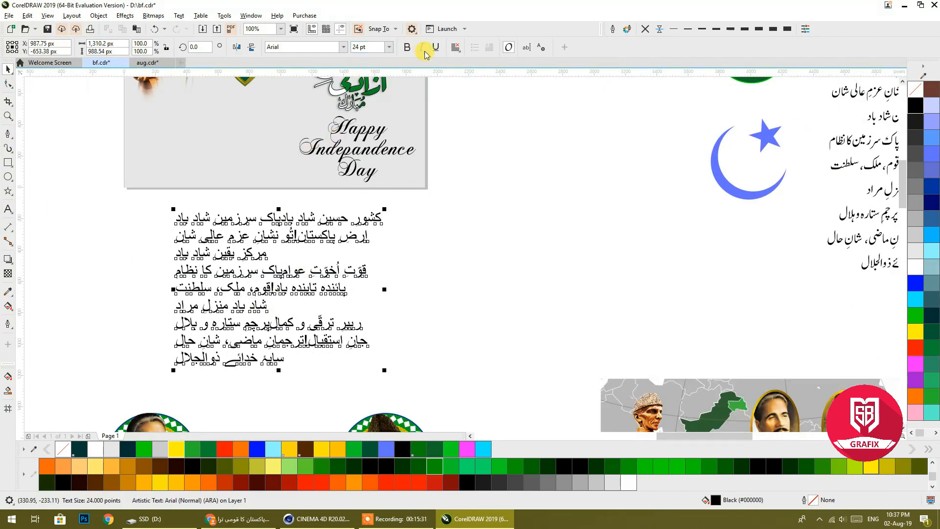
{"action": "left_click", "coordinate": [455, 47]}
{"action": "left_click", "coordinate": [466, 88]}
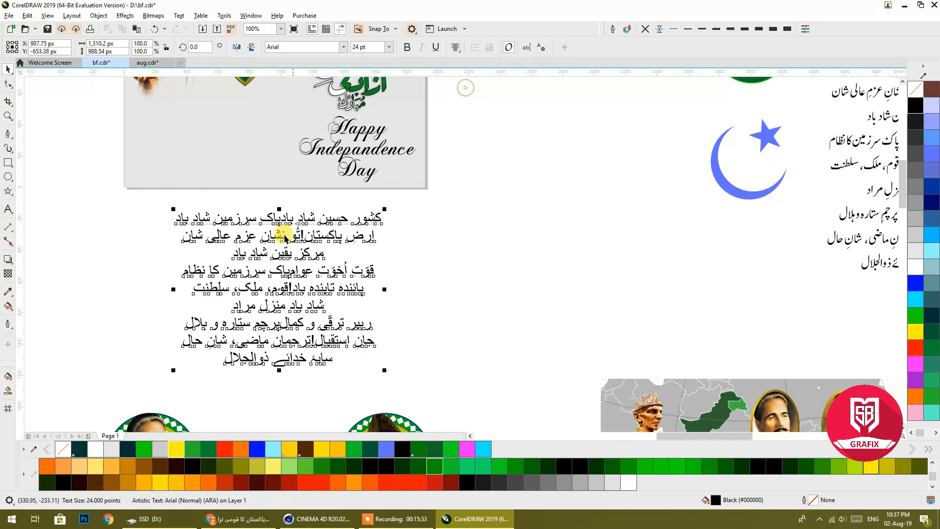
{"action": "left_click", "coordinate": [343, 47]}
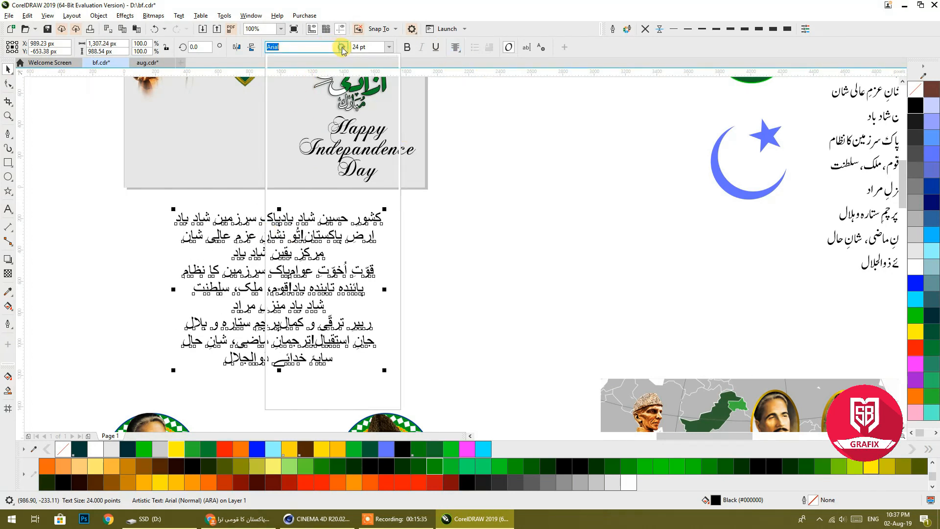
{"action": "left_click", "coordinate": [313, 79]}
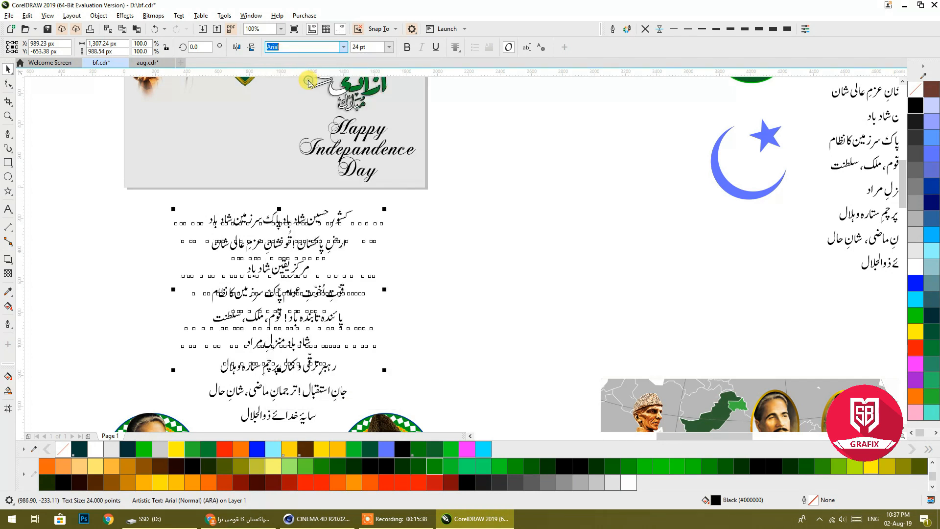
- Move the Urdu anthem text beside the page and scale it down to about 455 × 675 px
{"action": "left_click_drag", "start_coordinate": [306, 216], "coordinate": [554, 120]}
{"action": "left_click_drag", "start_coordinate": [454, 333], "coordinate": [528, 221]}
{"action": "left_click_drag", "start_coordinate": [328, 213], "coordinate": [361, 331]}
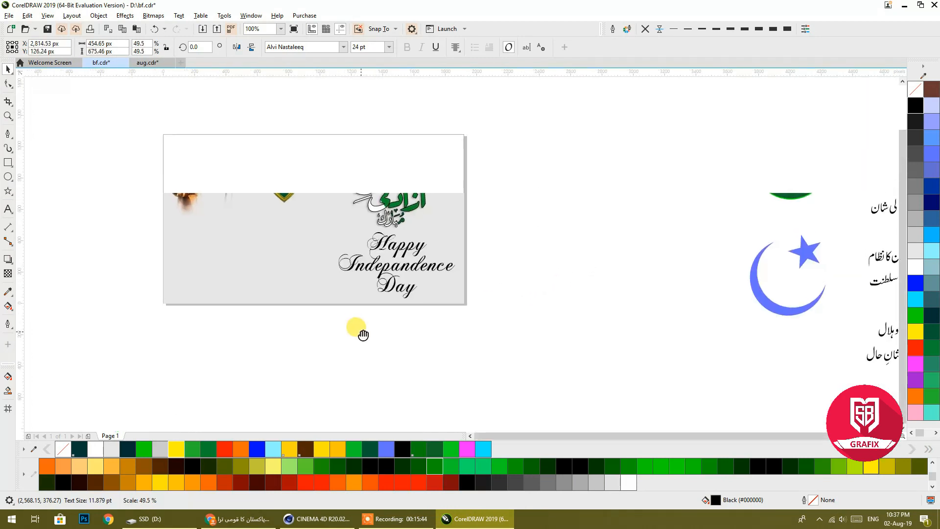
- Move the shield off the page and place the Urdu anthem text between the portrait and the Urdu lettering
{"action": "left_click", "coordinate": [295, 162]}
{"action": "left_click_drag", "start_coordinate": [301, 159], "coordinate": [131, 177]}
{"action": "left_click", "coordinate": [594, 258]}
{"action": "left_click_drag", "start_coordinate": [595, 258], "coordinate": [284, 185]}
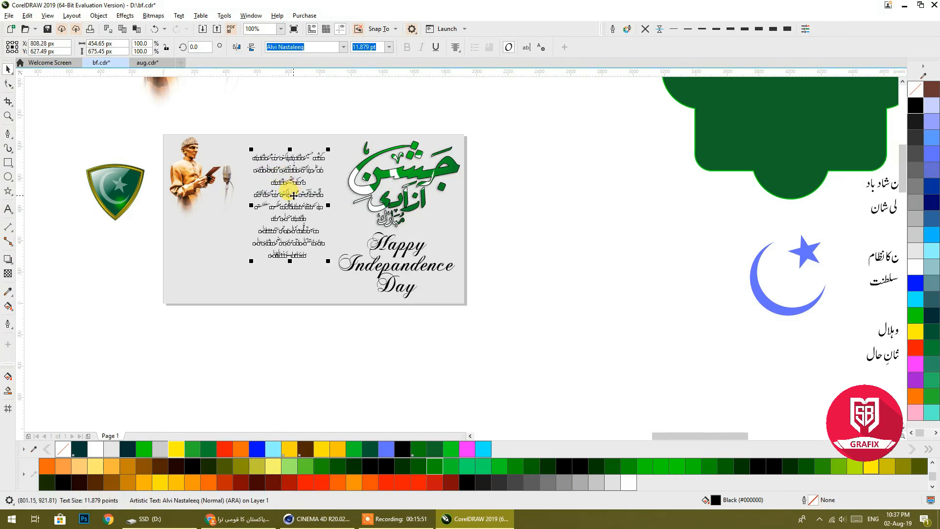
- Enlarge the Urdu anthem text to about 643 × 955 px so it fills the page height between the portrait and the lettering
{"action": "scroll", "coordinate": [284, 185], "scroll_direction": "up", "scroll_amount": 1}
{"action": "left_click_drag", "start_coordinate": [210, 325], "coordinate": [163, 389]}
{"action": "left_click_drag", "start_coordinate": [264, 183], "coordinate": [284, 186]}
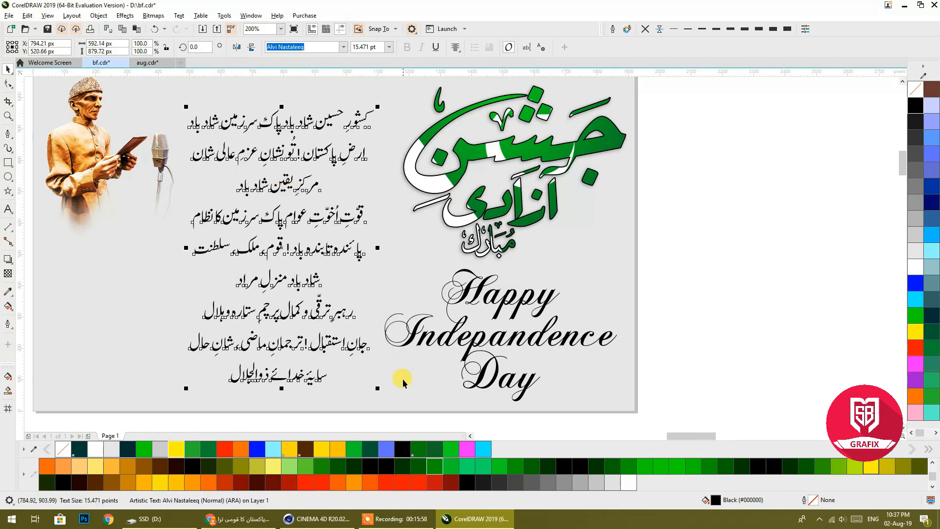
{"action": "left_click_drag", "start_coordinate": [377, 389], "coordinate": [383, 397]}
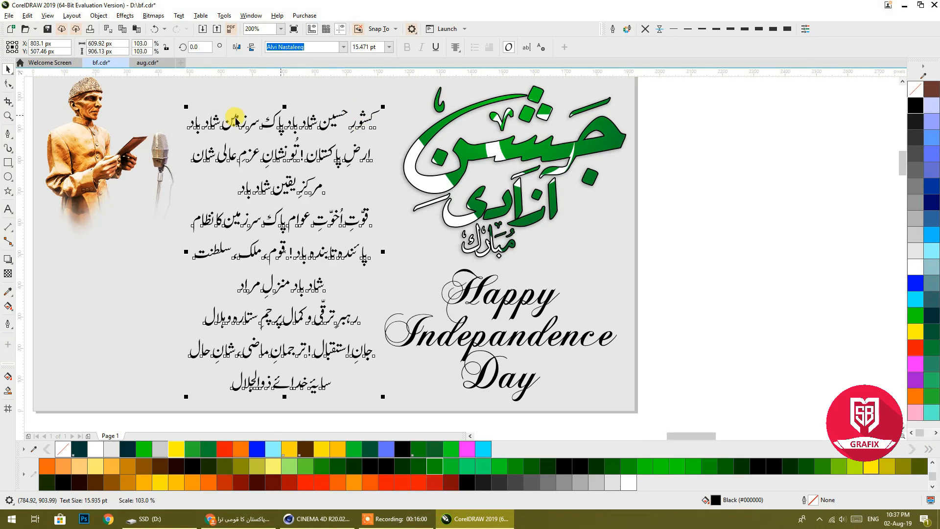
{"action": "left_click_drag", "start_coordinate": [190, 108], "coordinate": [173, 88]}
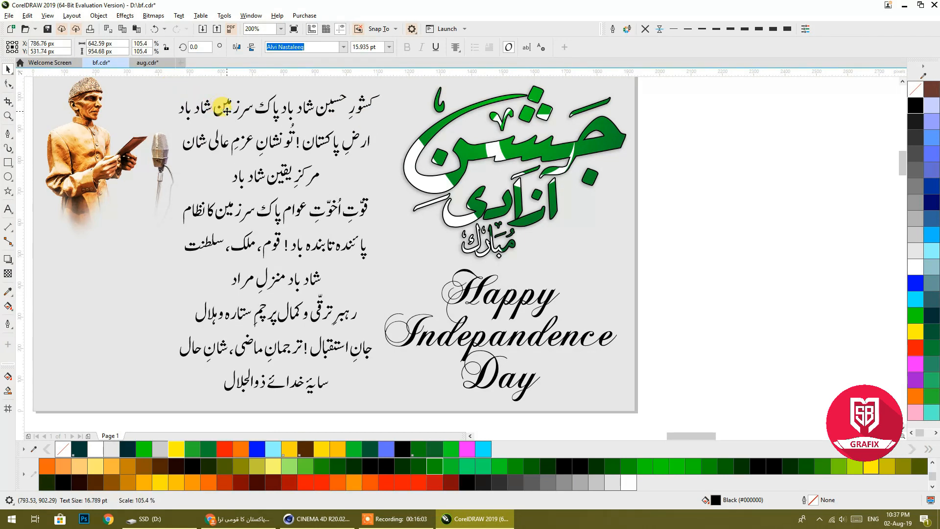
{"action": "left_click_drag", "start_coordinate": [223, 110], "coordinate": [226, 109]}
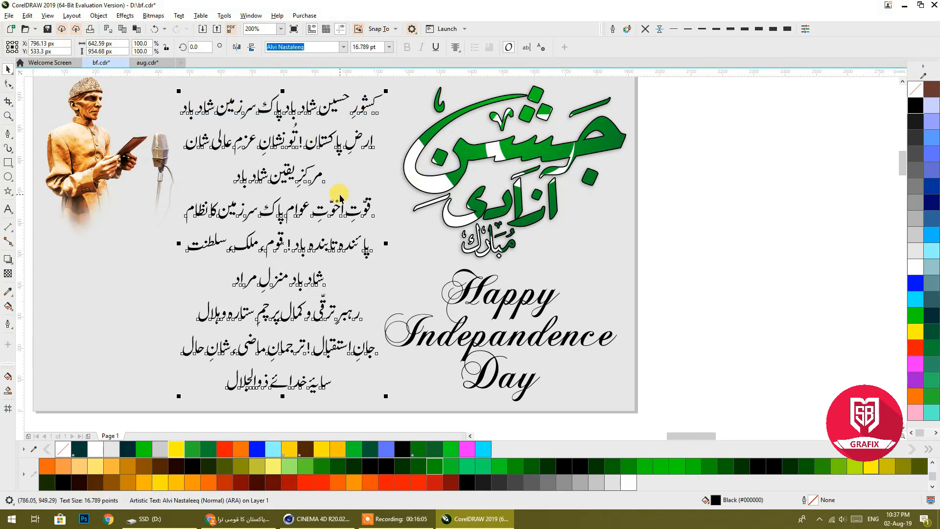
- Fill the Urdu anthem text with bright green and leave it without an outline
{"action": "left_click", "coordinate": [914, 367]}
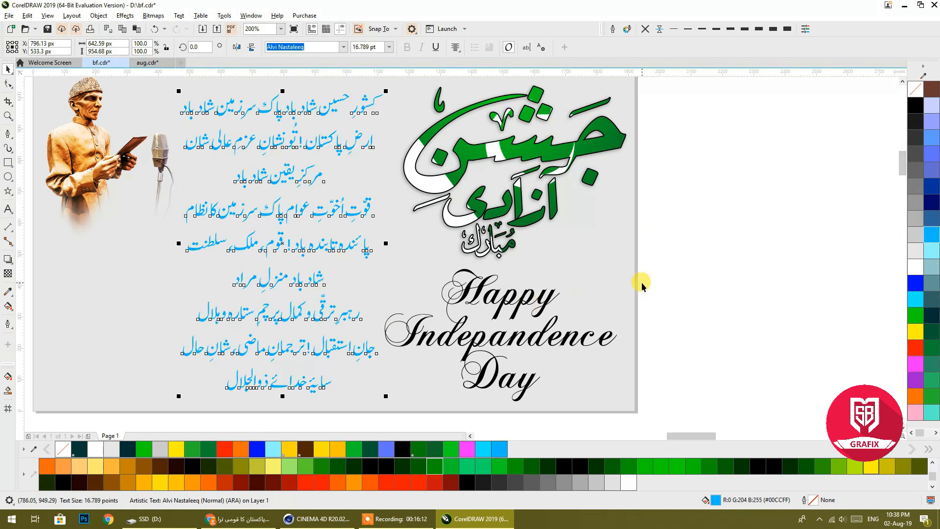
{"action": "left_click", "coordinate": [627, 30]}
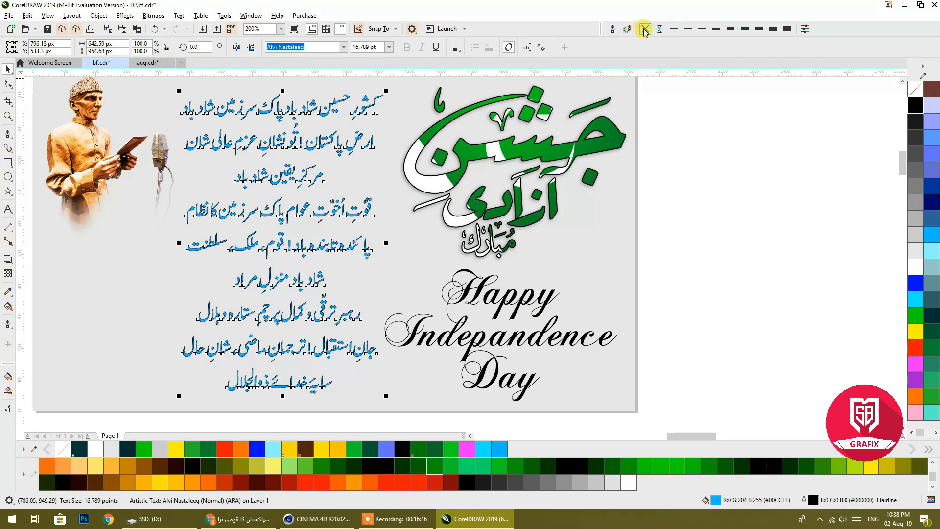
{"action": "left_click", "coordinate": [646, 30]}
{"action": "left_click", "coordinate": [628, 467]}
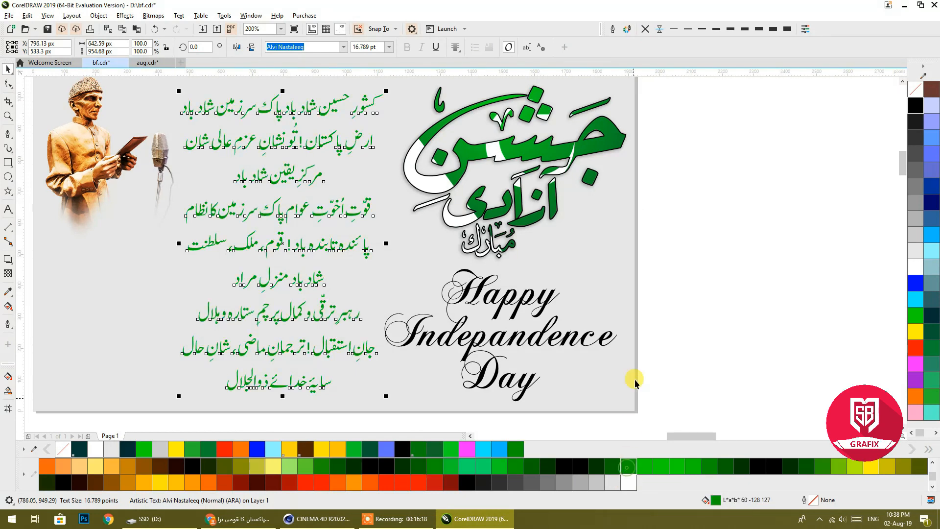
{"action": "left_click", "coordinate": [653, 318]}
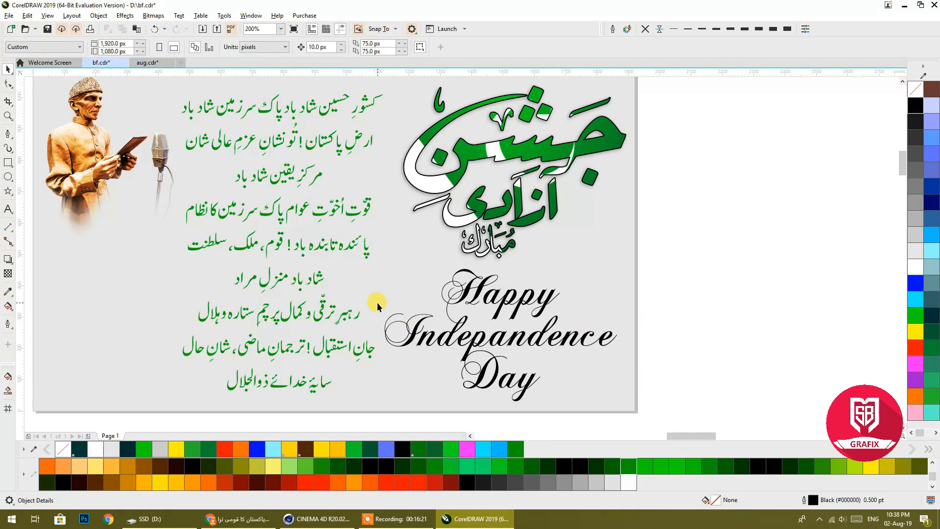
- Shift the Happy Independence Day text slightly toward the page's lower-right corner and place the shield below the portrait
{"action": "left_click", "coordinate": [482, 294]}
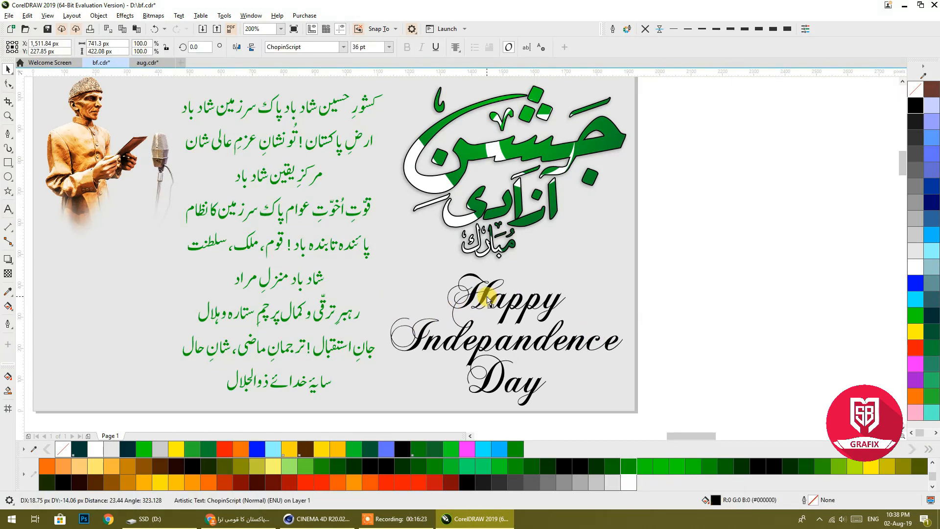
{"action": "scroll", "coordinate": [372, 241], "scroll_direction": "down", "scroll_amount": 2}
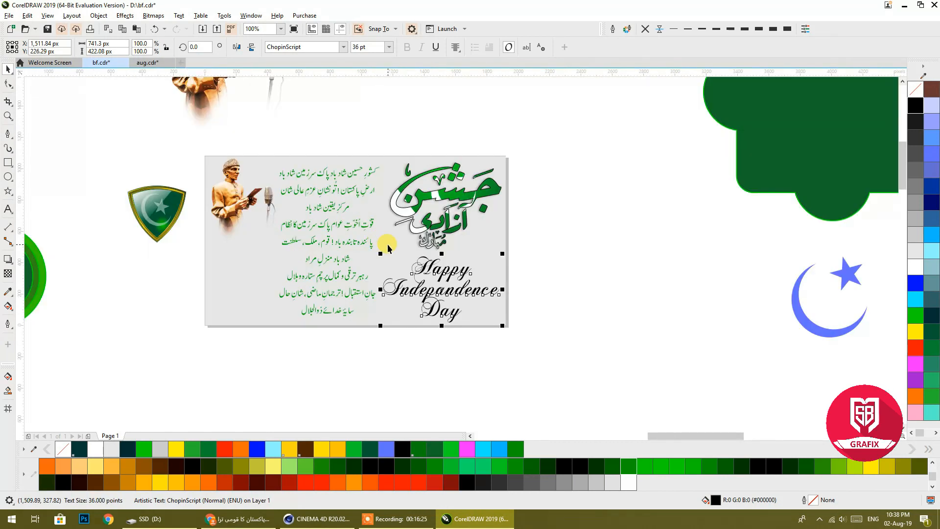
{"action": "left_click", "coordinate": [164, 296]}
{"action": "left_click_drag", "start_coordinate": [163, 210], "coordinate": [251, 274]}
{"action": "left_click", "coordinate": [144, 255]}
- Select the complete page design and place a copy of it above and to the left of the page
{"action": "scroll", "coordinate": [326, 211], "scroll_direction": "down", "scroll_amount": 1}
{"action": "left_click_drag", "start_coordinate": [253, 169], "coordinate": [433, 303]}
{"action": "left_click_drag", "start_coordinate": [405, 266], "coordinate": [220, 150]}
- Delete the portrait, Urdu lettering, script text and shield from the page, and move the anthem text to the page's right side
{"action": "left_click", "coordinate": [284, 194]}
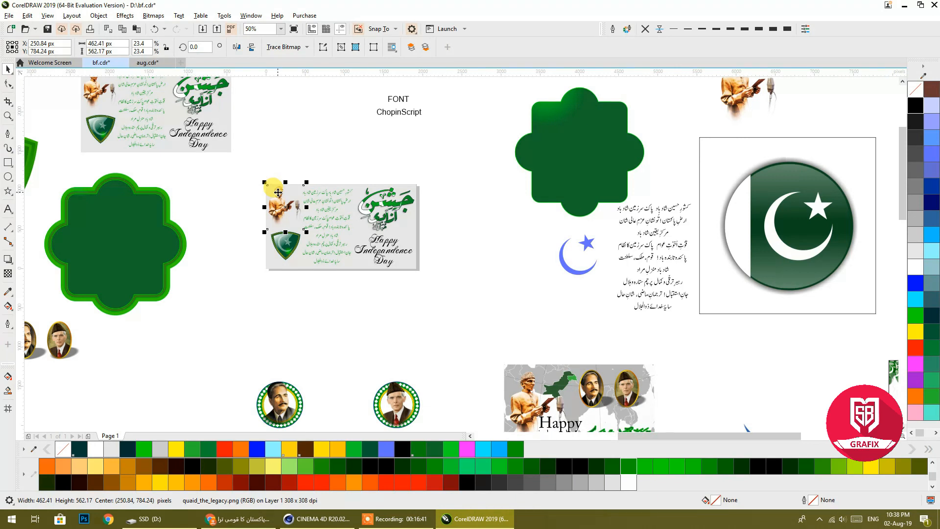
{"action": "key", "text": "Delete"}
{"action": "left_click", "coordinate": [377, 206]}
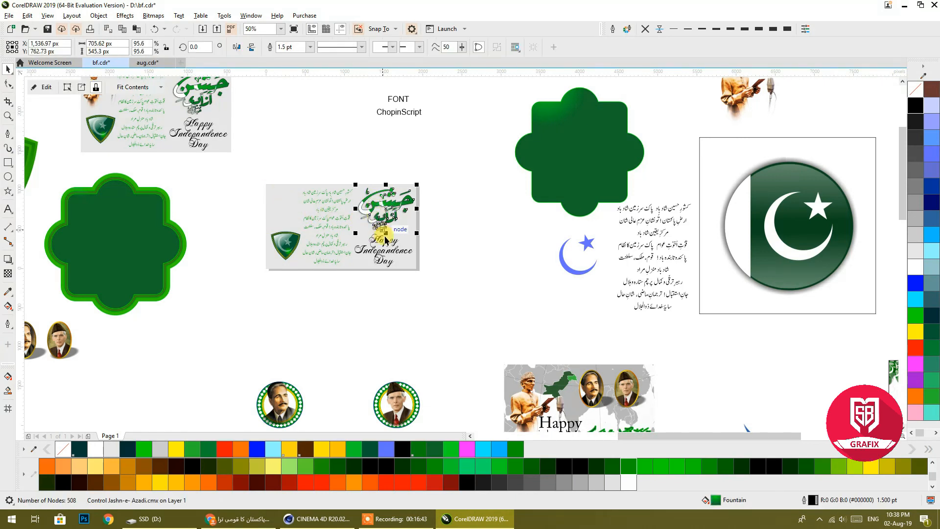
{"action": "key", "text": "Delete"}
{"action": "left_click", "coordinate": [381, 238]}
{"action": "key", "text": "Delete"}
{"action": "left_click", "coordinate": [286, 244]}
{"action": "key", "text": "Delete"}
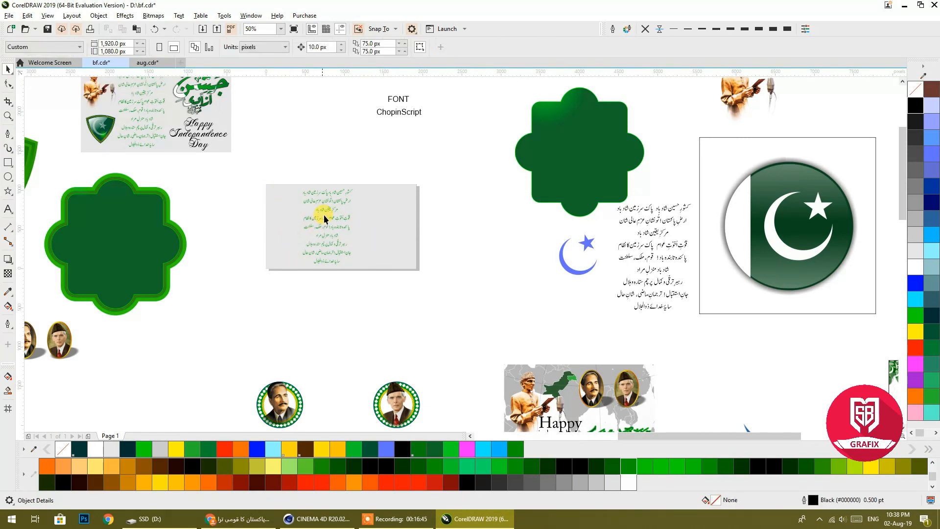
{"action": "left_click_drag", "start_coordinate": [341, 214], "coordinate": [384, 212]}
{"action": "left_click", "coordinate": [353, 220]}
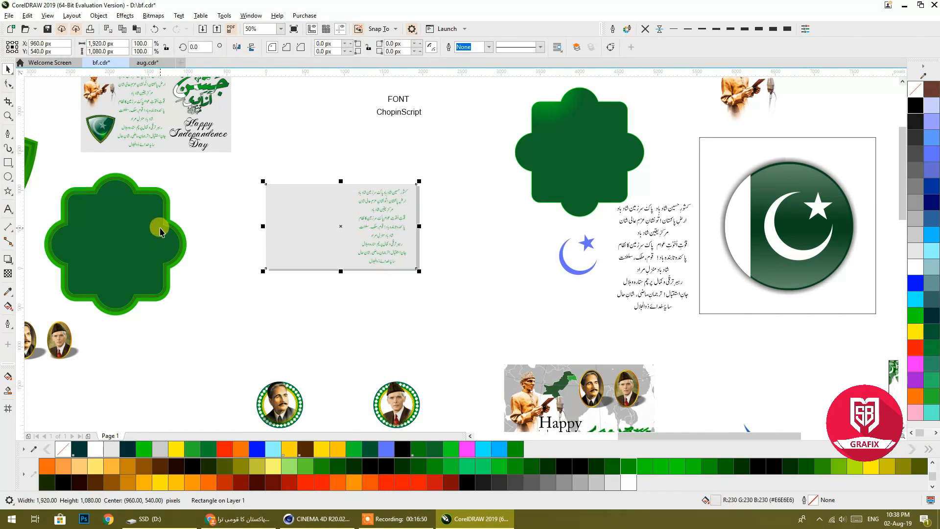
- Draw a rectangle about 1344 × 1919 px over the page's left part, skew it to about 2303 px wide and fill it white
{"action": "mouse_move", "coordinate": [245, 174]}
{"action": "left_mouse_down"}
{"action": "mouse_move", "coordinate": [330, 268]}
{"action": "mouse_move", "coordinate": [352, 324]}
{"action": "left_mouse_up"}
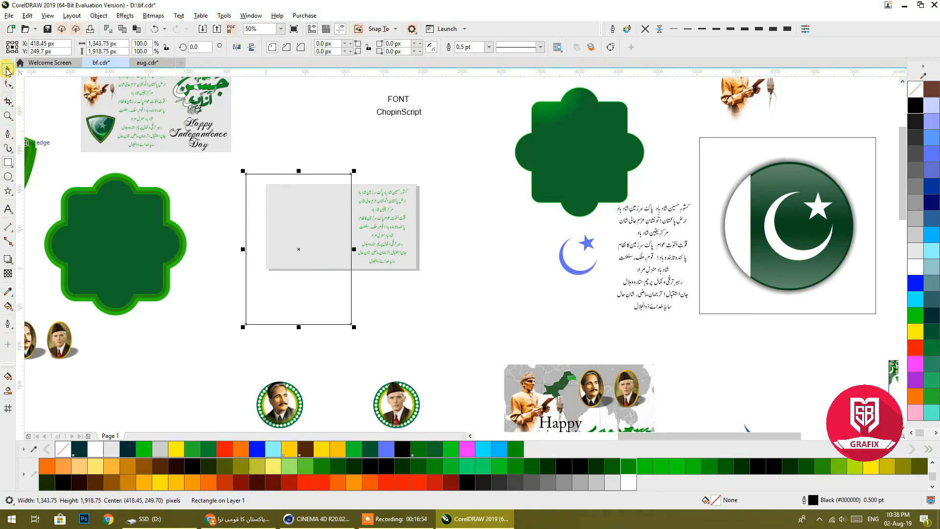
{"action": "left_click_drag", "start_coordinate": [304, 174], "coordinate": [255, 181]}
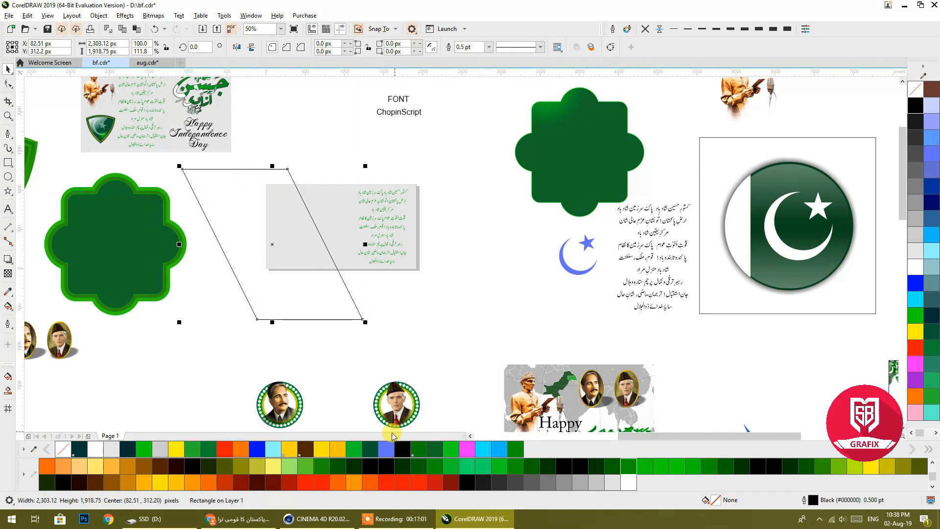
{"action": "left_click", "coordinate": [919, 273]}
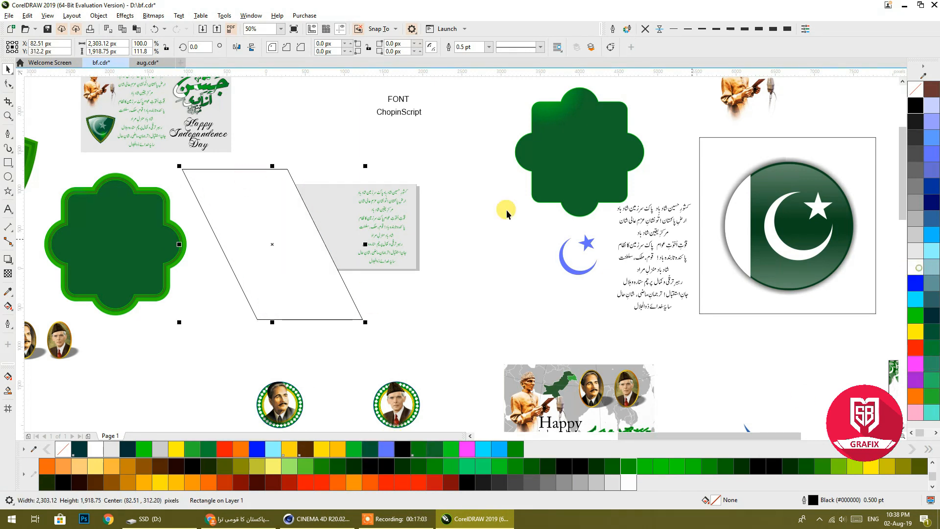
- PowerClip the slanted white shape inside the page's grey background rectangle
{"action": "right_click", "coordinate": [245, 189]}
{"action": "left_click", "coordinate": [284, 296]}
{"action": "left_click", "coordinate": [314, 211]}
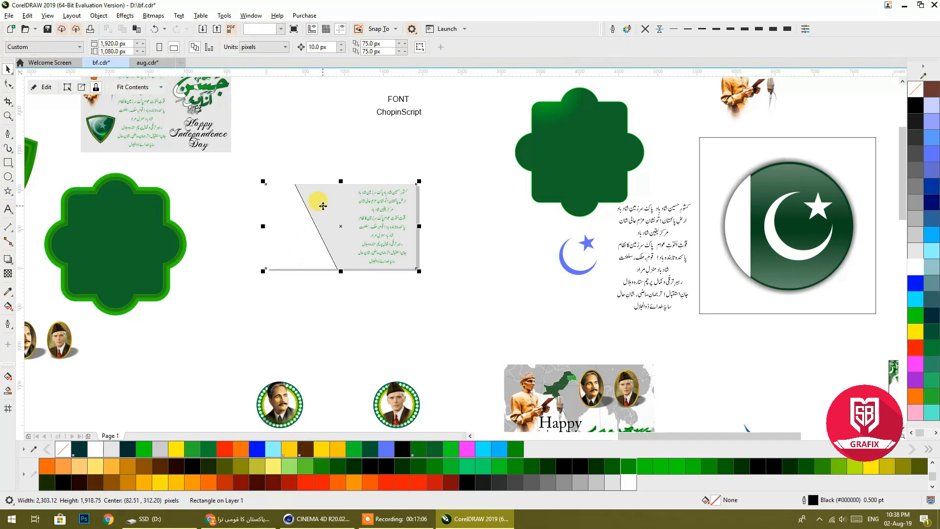
- Open the background's PowerClip contents and add a copy of the slanted white shape skewed to about 2198 px wide
{"action": "double_click", "coordinate": [292, 220]}
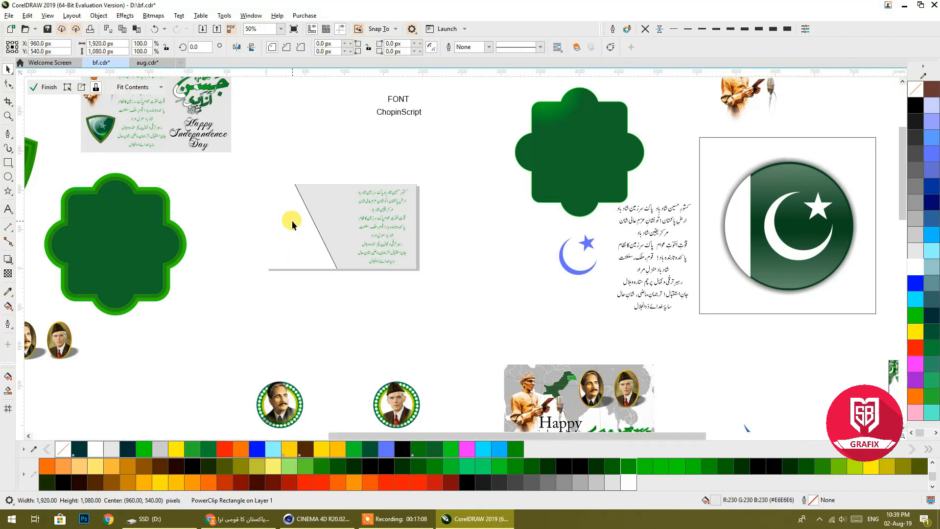
{"action": "left_click", "coordinate": [300, 221]}
{"action": "left_click", "coordinate": [284, 190]}
{"action": "left_click_drag", "start_coordinate": [271, 164], "coordinate": [280, 164]}
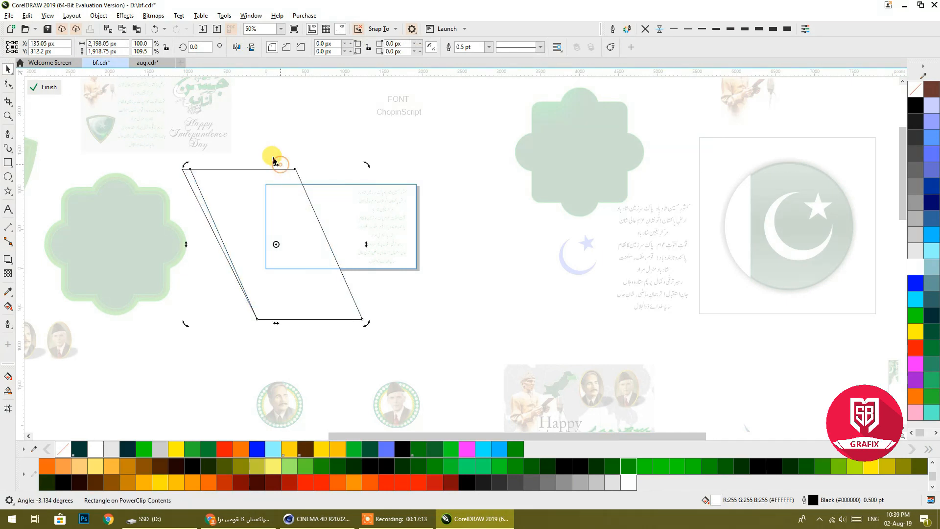
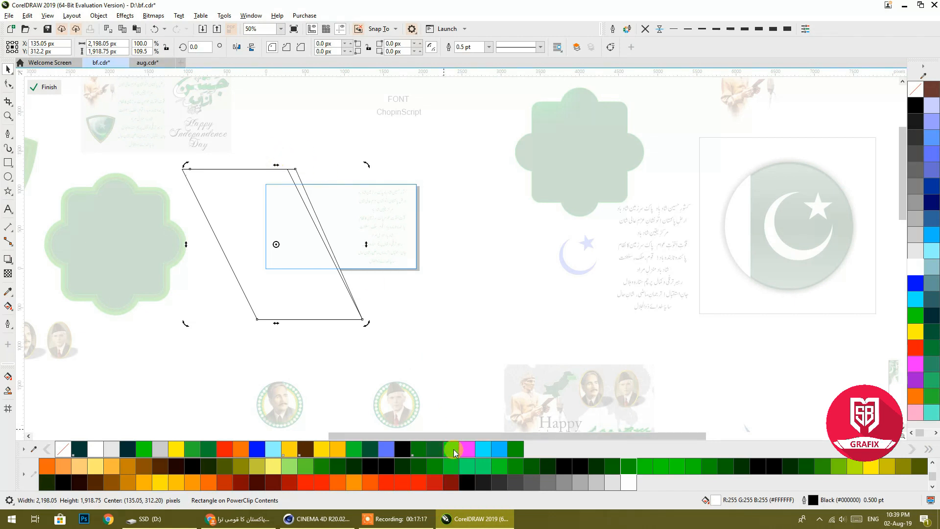
- Fill the skewed copy bright green, remove the outlines from both slanted shapes, and finish editing the background's PowerClip contents
{"action": "left_click", "coordinate": [453, 450]}
{"action": "left_click", "coordinate": [214, 163]}
{"action": "left_click_drag", "start_coordinate": [170, 155], "coordinate": [372, 342]}
{"action": "left_click", "coordinate": [645, 29]}
{"action": "left_click", "coordinate": [333, 133]}
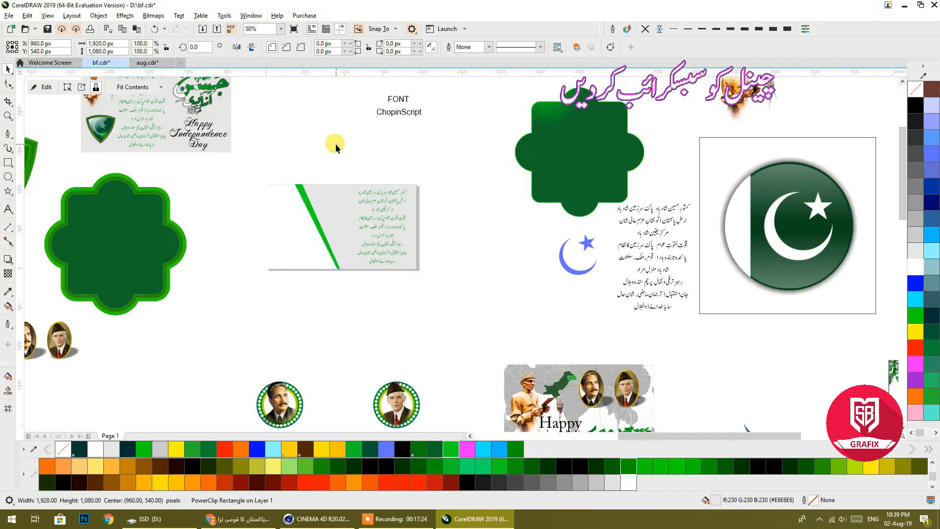
- Fill the background rectangle green (#009933) and PowerClip a copy of the crescent and star, about 695 × 743 px, inside its right part
{"action": "left_click", "coordinate": [932, 353]}
{"action": "scroll", "coordinate": [369, 212], "scroll_direction": "up", "scroll_amount": 2}
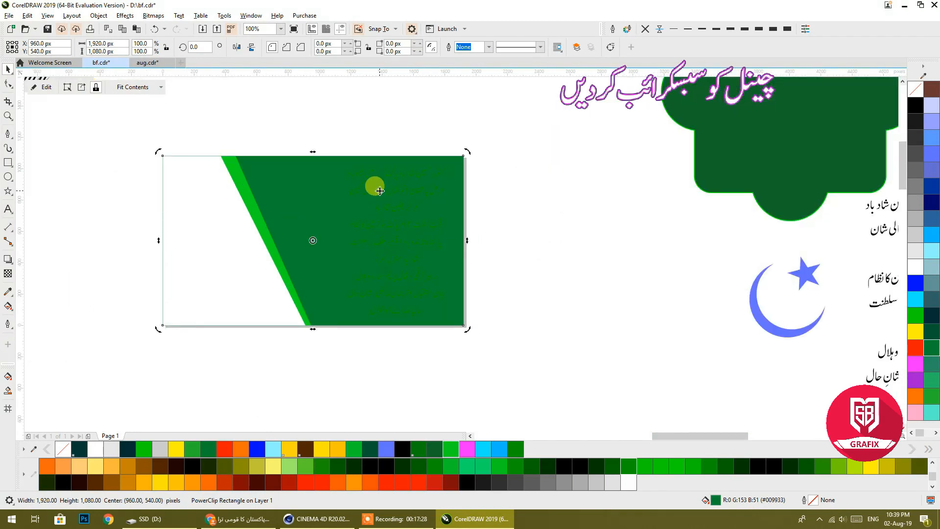
{"action": "left_click_drag", "start_coordinate": [752, 294], "coordinate": [399, 194]}
{"action": "right_click", "coordinate": [399, 194]}
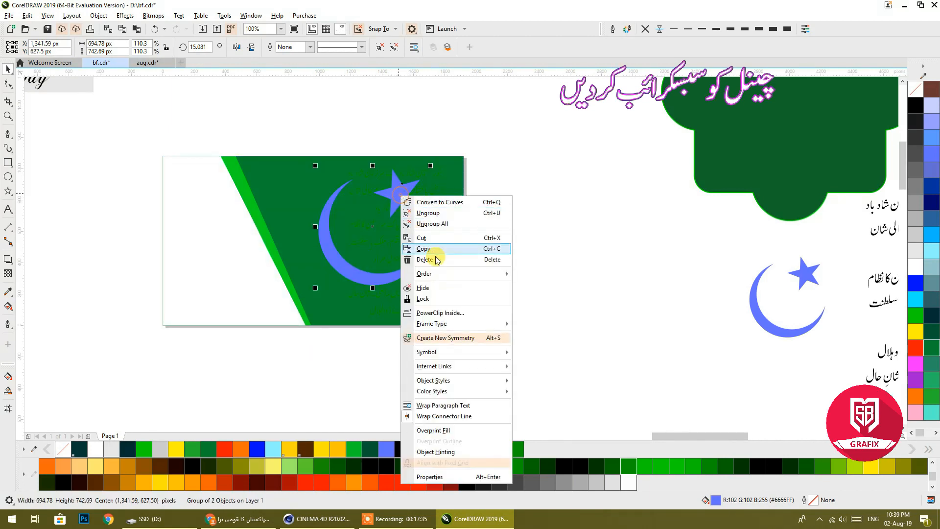
{"action": "left_click", "coordinate": [445, 312]}
{"action": "left_click", "coordinate": [369, 264]}
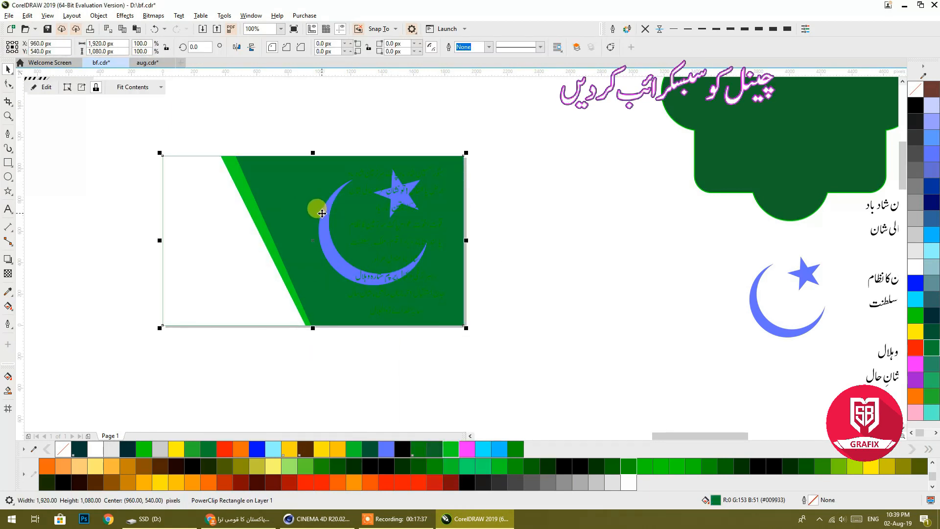
- Recolour the crescent and star white within the background's PowerClip contents and finish editing them
{"action": "left_click", "coordinate": [321, 213], "text": "ctrl"}
{"action": "left_click", "coordinate": [916, 267]}
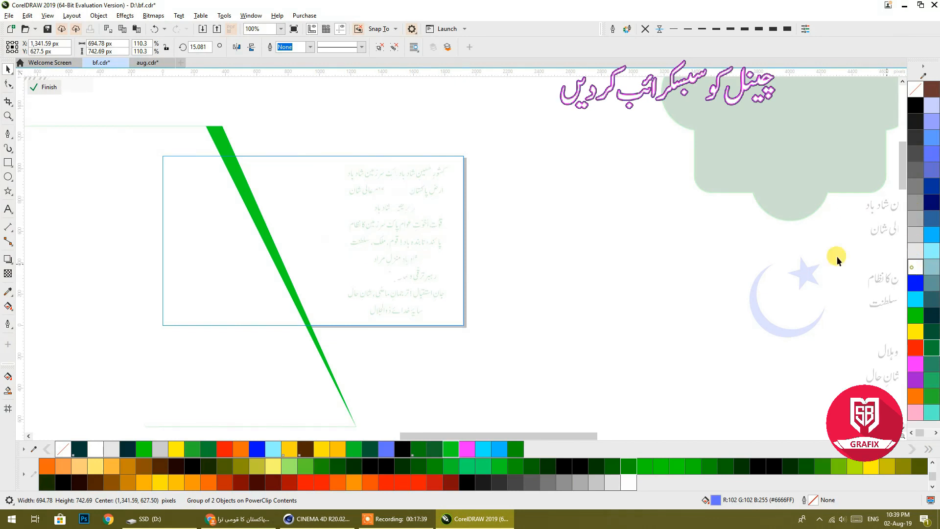
{"action": "left_click", "coordinate": [540, 227]}
{"action": "left_click", "coordinate": [542, 200], "text": "ctrl"}
{"action": "left_click", "coordinate": [541, 200]}
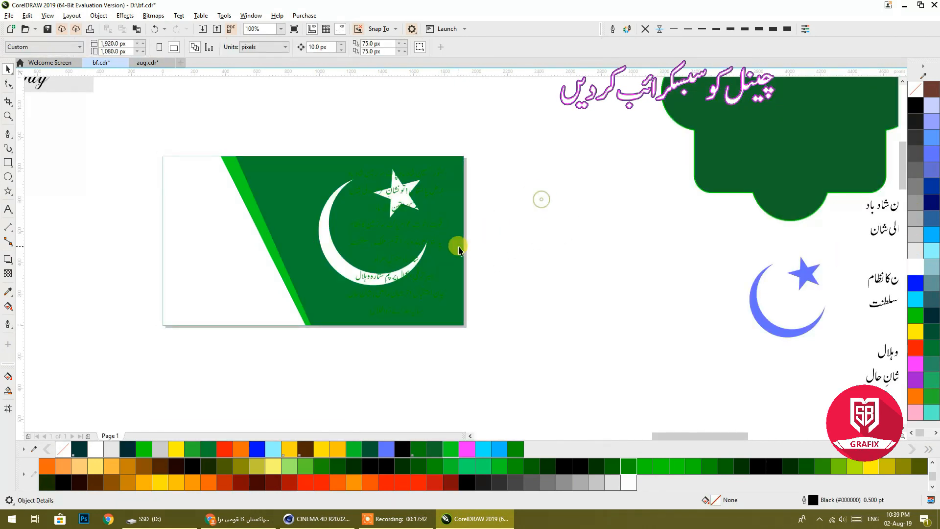
- Scale the anthem text down to about 437 × 649 px and place it on the page's white slanted area
{"action": "left_click", "coordinate": [430, 226]}
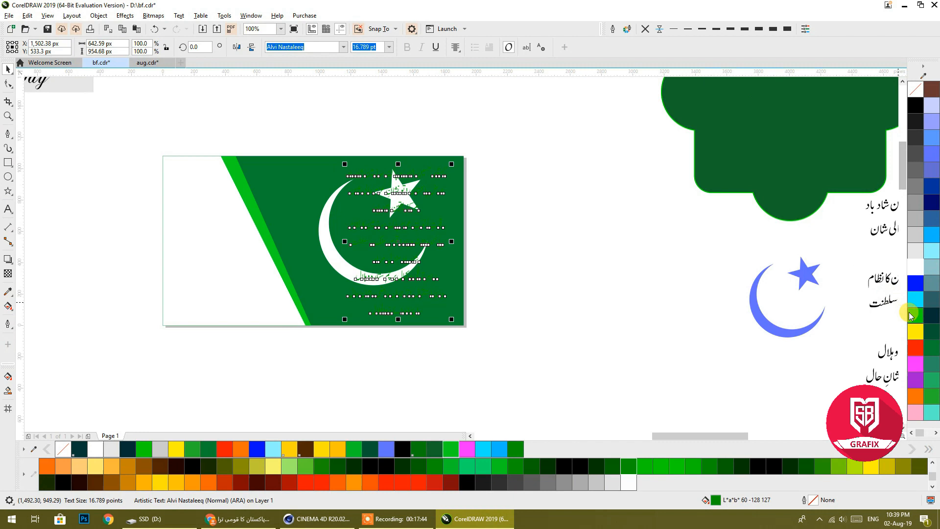
{"action": "left_click", "coordinate": [550, 280]}
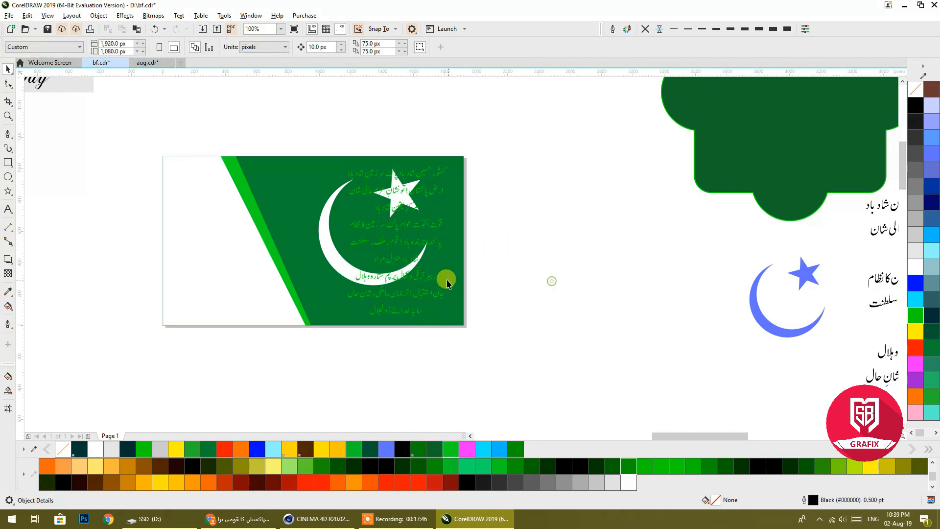
{"action": "left_click", "coordinate": [434, 244]}
{"action": "left_click_drag", "start_coordinate": [449, 158], "coordinate": [265, 212]}
{"action": "mouse_move", "coordinate": [203, 221]}
{"action": "left_mouse_down"}
{"action": "mouse_move", "coordinate": [194, 219]}
{"action": "mouse_move", "coordinate": [205, 225]}
{"action": "left_mouse_up"}
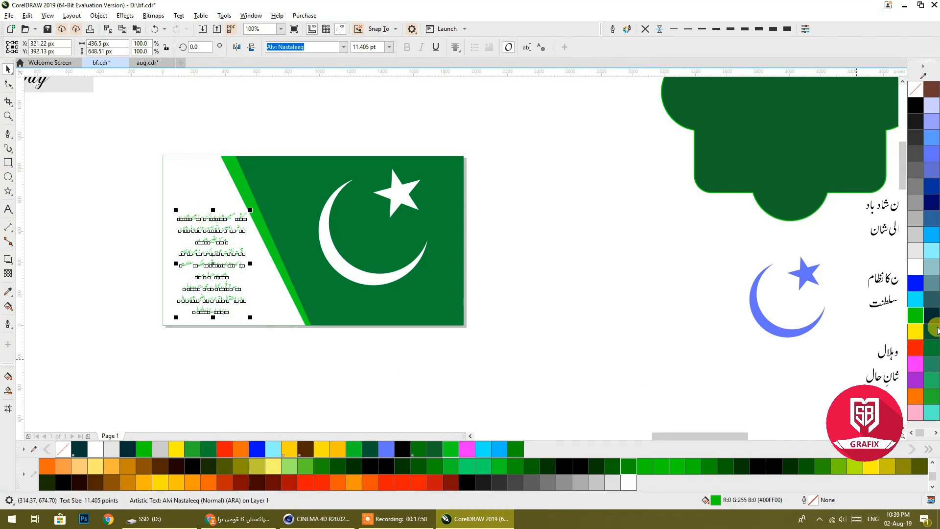
- Fill the anthem text green (#009933), enlarge it to about 474 × 704 px, and adjust its position on the white area
{"action": "scroll", "coordinate": [178, 253], "scroll_direction": "up", "scroll_amount": 2}
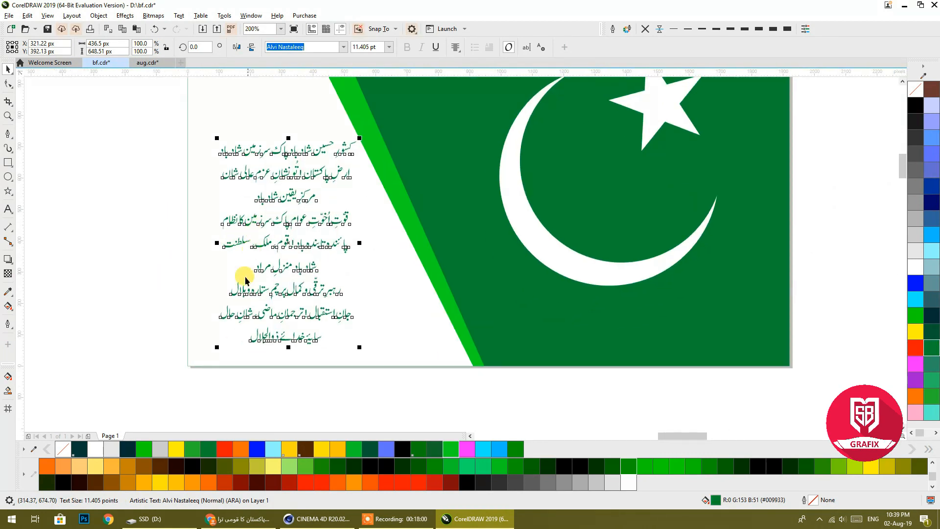
{"action": "left_click_drag", "start_coordinate": [222, 351], "coordinate": [191, 362]}
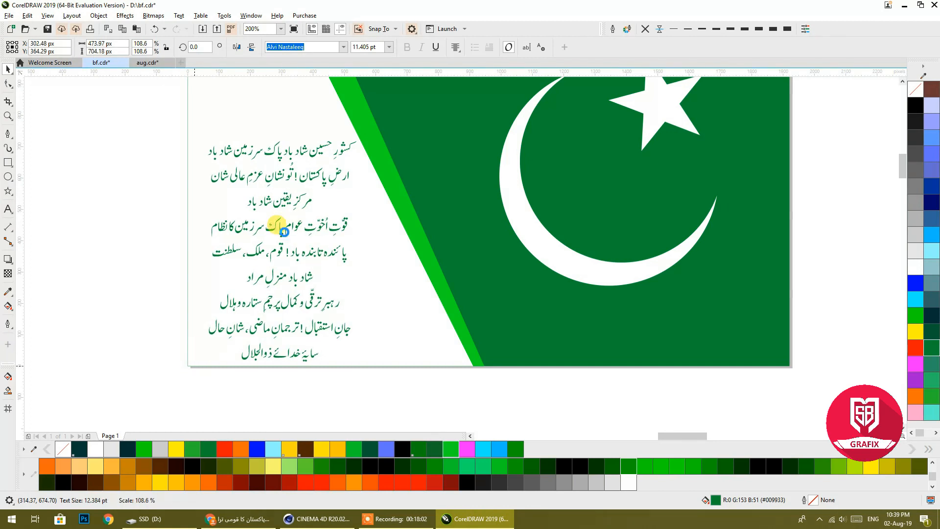
{"action": "left_click_drag", "start_coordinate": [323, 148], "coordinate": [314, 143]}
{"action": "left_click", "coordinate": [74, 161]}
- Bring the green 3D "14 اگست" picture from the clipart onto the page, scaled to about 1113 × 626 px
{"action": "scroll", "coordinate": [320, 213], "scroll_direction": "down", "scroll_amount": 1}
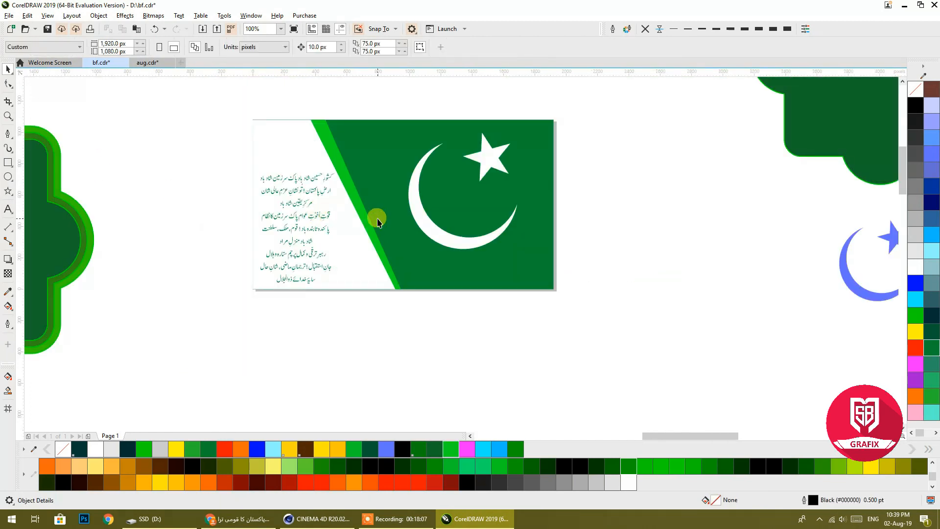
{"action": "left_click_drag", "start_coordinate": [378, 219], "coordinate": [351, 249]}
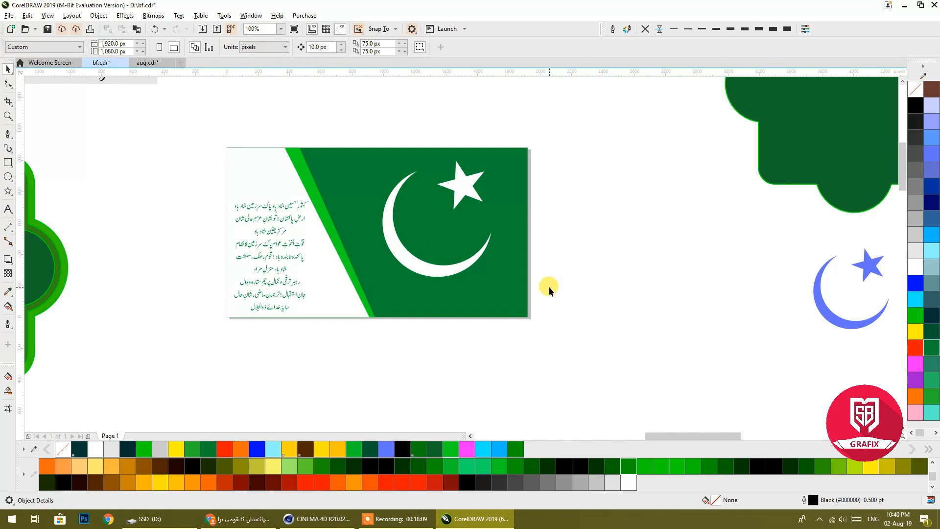
{"action": "scroll", "coordinate": [549, 287], "scroll_direction": "down", "scroll_amount": 2}
{"action": "left_click_drag", "start_coordinate": [439, 336], "coordinate": [365, 222]}
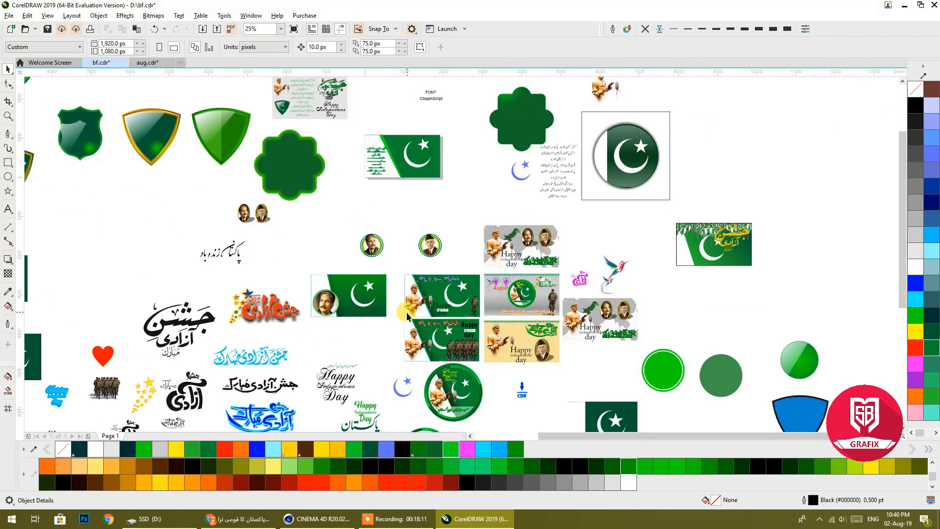
{"action": "scroll", "coordinate": [401, 321], "scroll_direction": "down", "scroll_amount": 1}
{"action": "left_click_drag", "start_coordinate": [380, 410], "coordinate": [407, 202]}
{"action": "scroll", "coordinate": [409, 203], "scroll_direction": "up", "scroll_amount": 2}
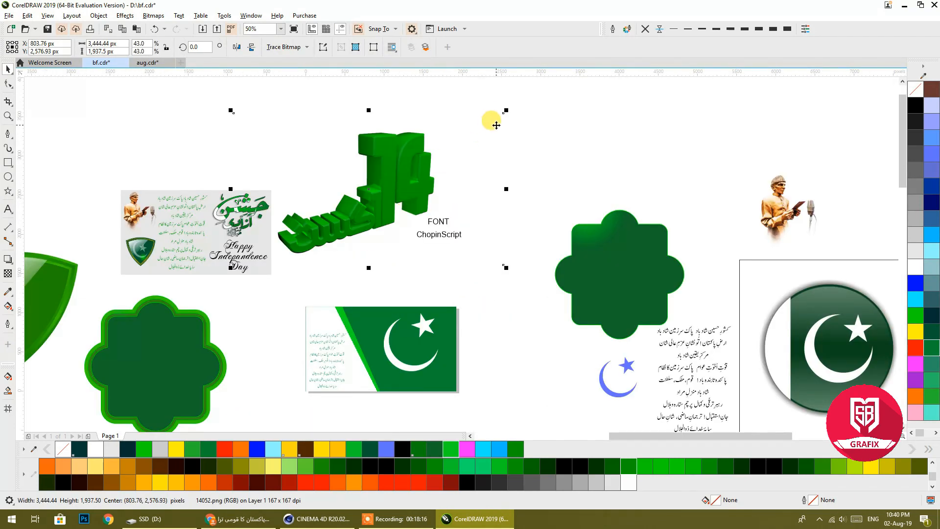
{"action": "left_click_drag", "start_coordinate": [506, 109], "coordinate": [324, 213]}
{"action": "left_click_drag", "start_coordinate": [303, 249], "coordinate": [367, 333]}
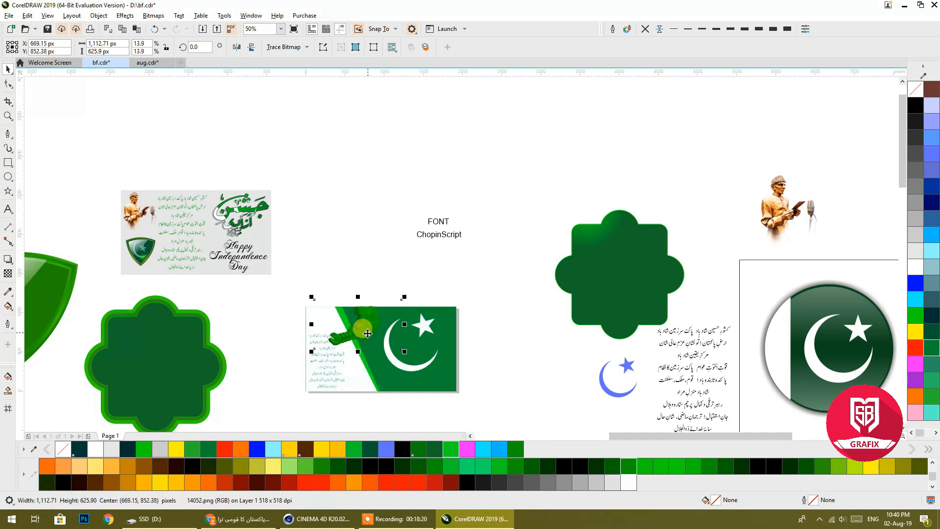
- Reduce the 3D "14 اگست" picture to about 648 × 364 px and position it above the anthem text
{"action": "scroll", "coordinate": [368, 334], "scroll_direction": "up", "scroll_amount": 1}
{"action": "left_click_drag", "start_coordinate": [260, 367], "coordinate": [327, 327]}
{"action": "left_click_drag", "start_coordinate": [387, 291], "coordinate": [290, 300]}
{"action": "scroll", "coordinate": [292, 305], "scroll_direction": "up", "scroll_amount": 1}
{"action": "left_click_drag", "start_coordinate": [387, 243], "coordinate": [377, 250]}
{"action": "left_click_drag", "start_coordinate": [299, 279], "coordinate": [305, 279]}
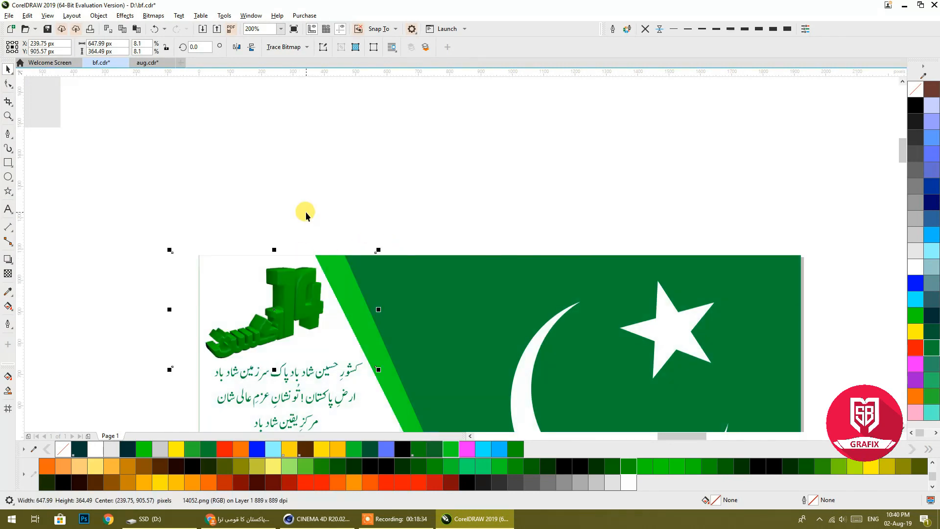
{"action": "left_click", "coordinate": [306, 215]}
- Check the font of the large black Urdu slogan and convert its smaller copy below the two portraits to curves
{"action": "scroll", "coordinate": [306, 215], "scroll_direction": "down", "scroll_amount": 3}
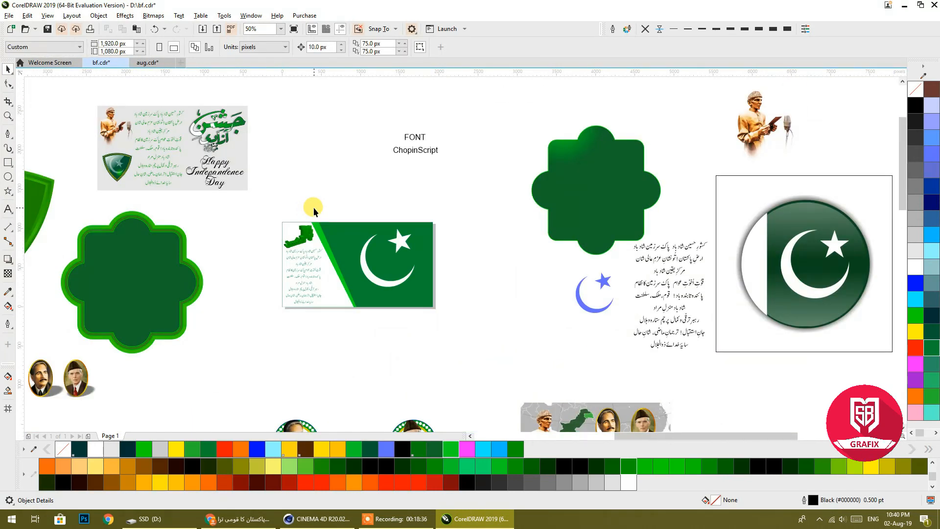
{"action": "scroll", "coordinate": [342, 342], "scroll_direction": "down", "scroll_amount": 3}
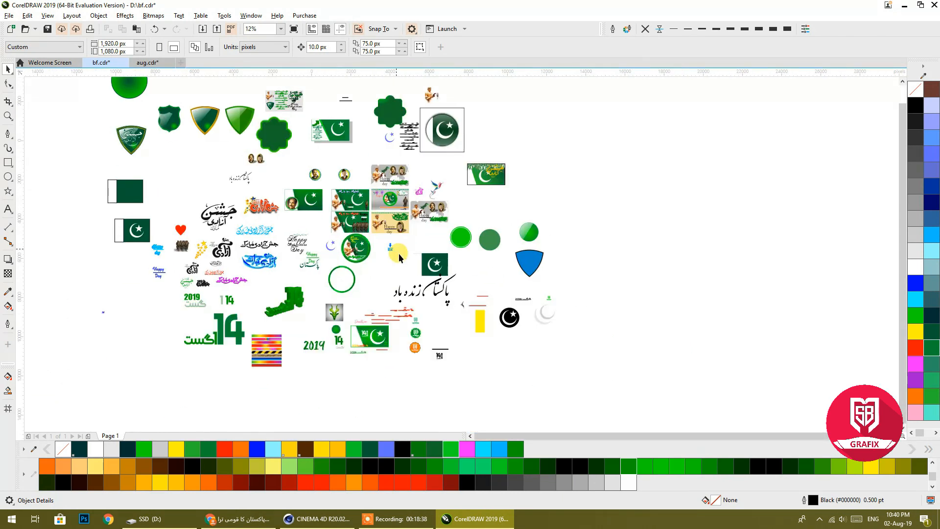
{"action": "left_click_drag", "start_coordinate": [366, 261], "coordinate": [401, 288]}
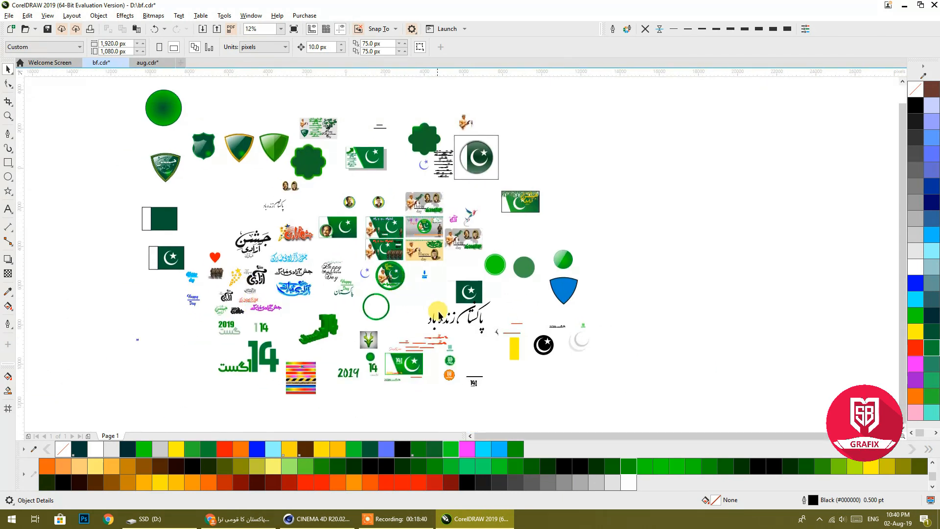
{"action": "left_click", "coordinate": [469, 319]}
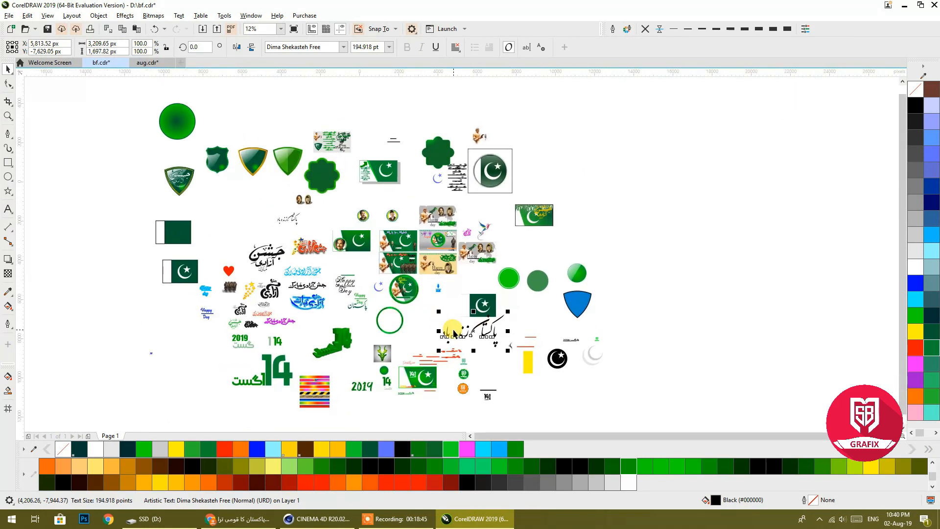
{"action": "left_click", "coordinate": [318, 46]}
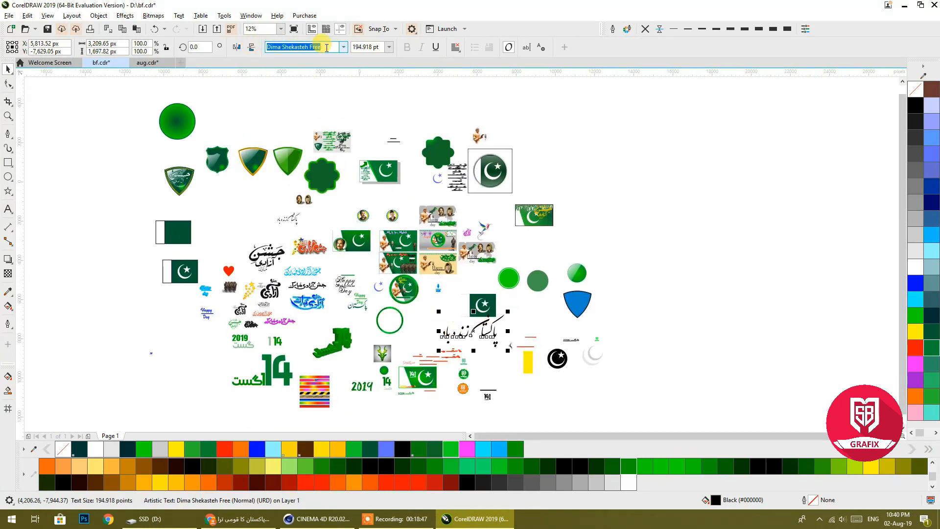
{"action": "left_click", "coordinate": [293, 221]}
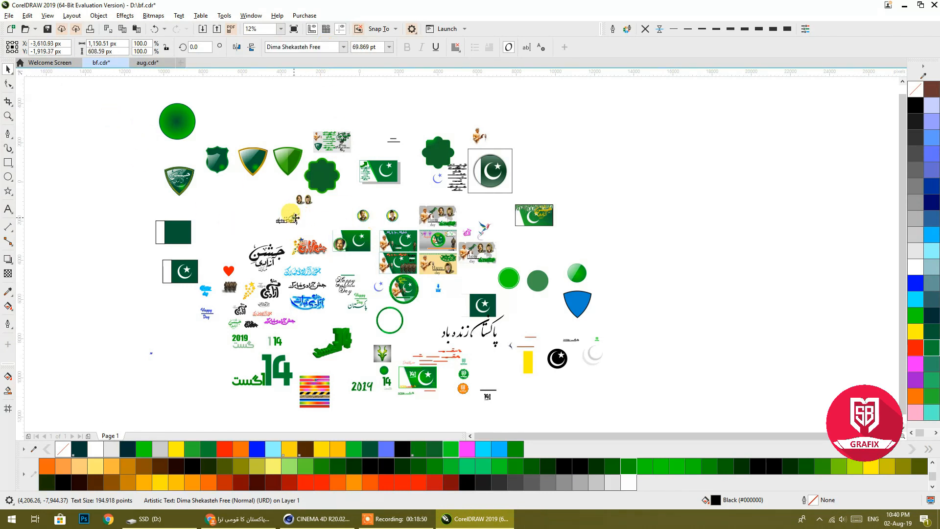
{"action": "key", "text": "ctrl+q"}
{"action": "left_click", "coordinate": [318, 216]}
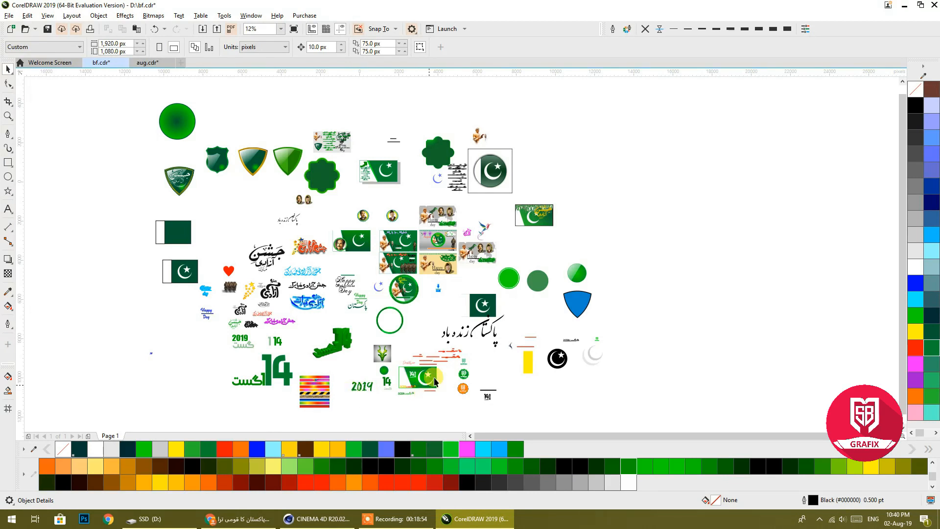
- Inspect the flat 14 August lettering, preview its 3D version by rendering it in Cinema 4D's Picture Viewer, and return to CorelDRAW
{"action": "left_click", "coordinate": [390, 382]}
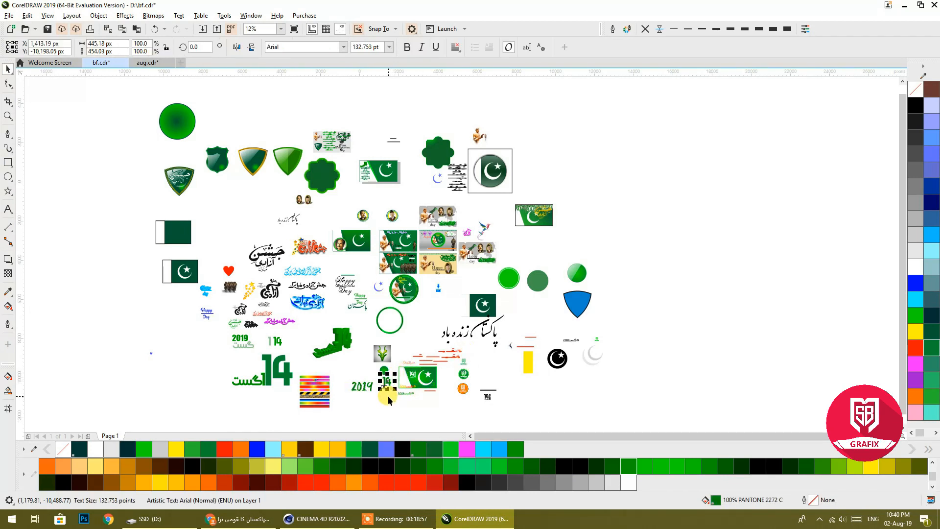
{"action": "left_click", "coordinate": [277, 377]}
{"action": "left_click", "coordinate": [249, 380]}
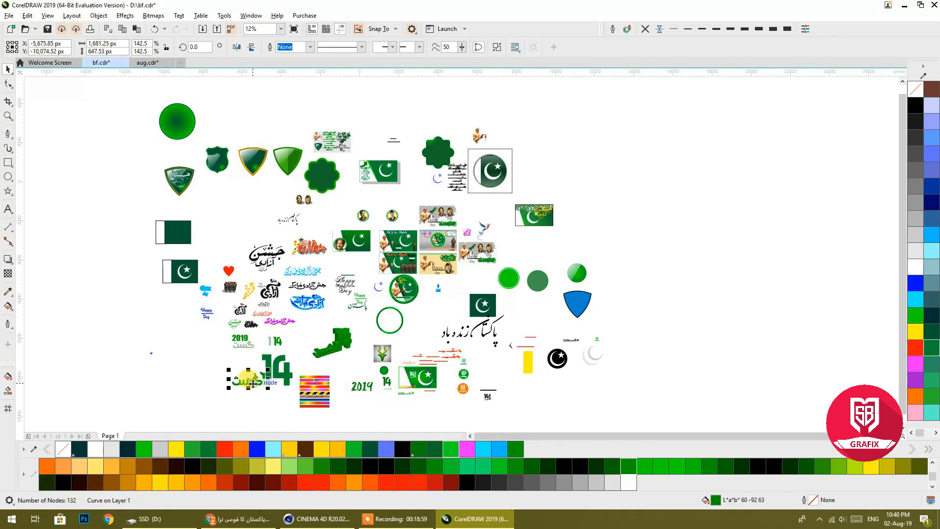
{"action": "left_click", "coordinate": [317, 519]}
{"action": "left_click_drag", "start_coordinate": [629, 48], "coordinate": [497, 48]}
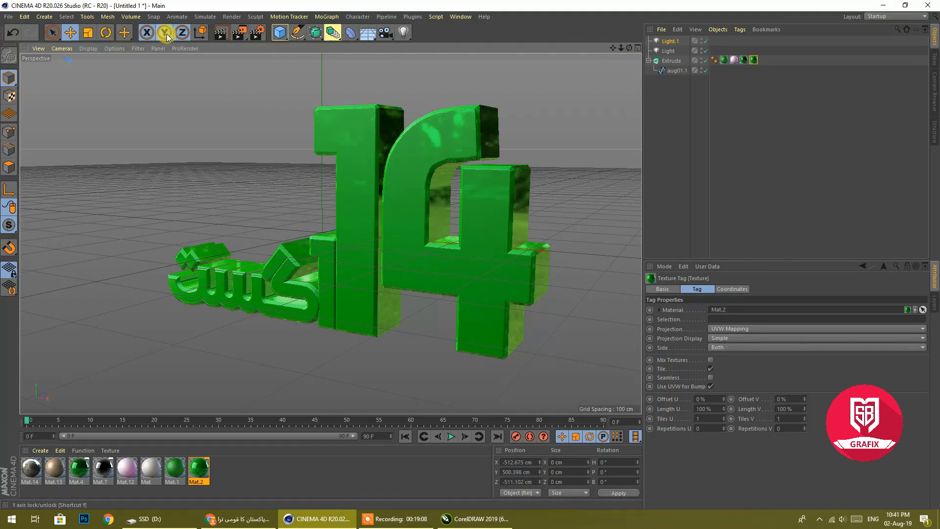
{"action": "left_click", "coordinate": [237, 36]}
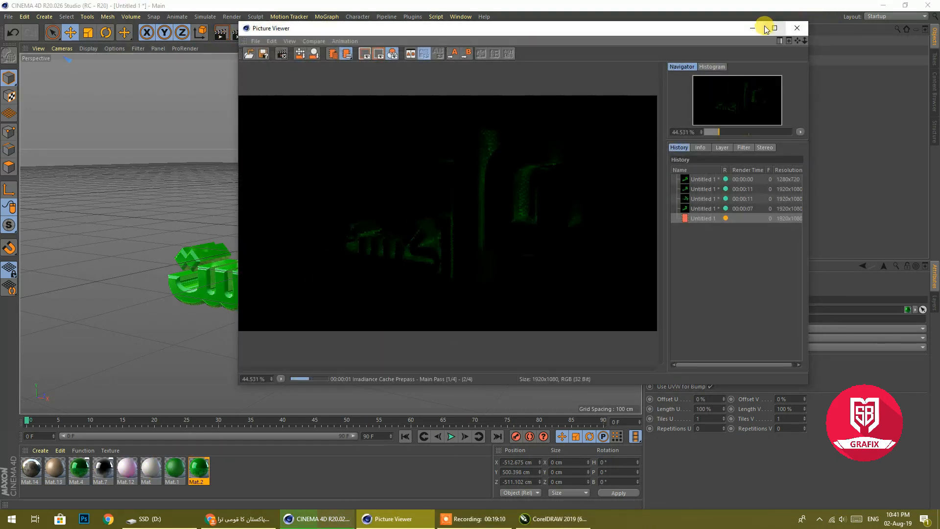
{"action": "left_click", "coordinate": [765, 25]}
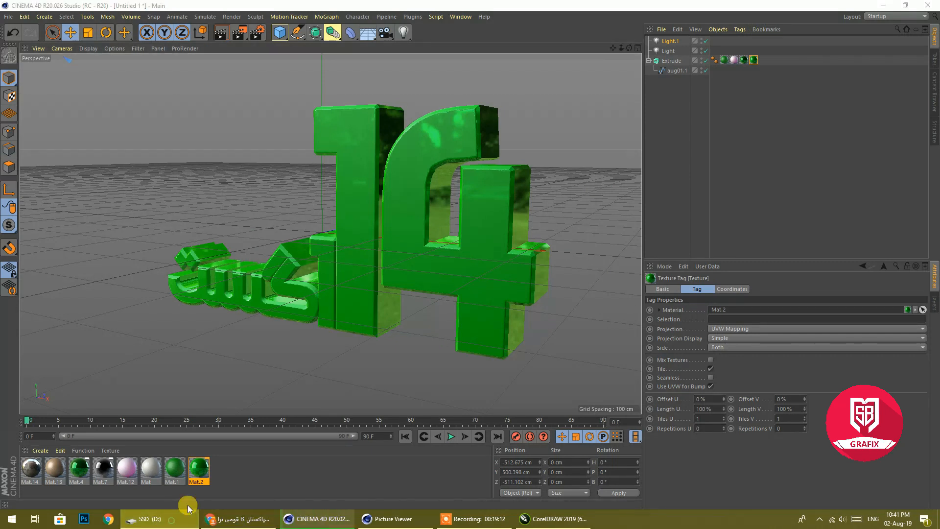
{"action": "left_click", "coordinate": [554, 519]}
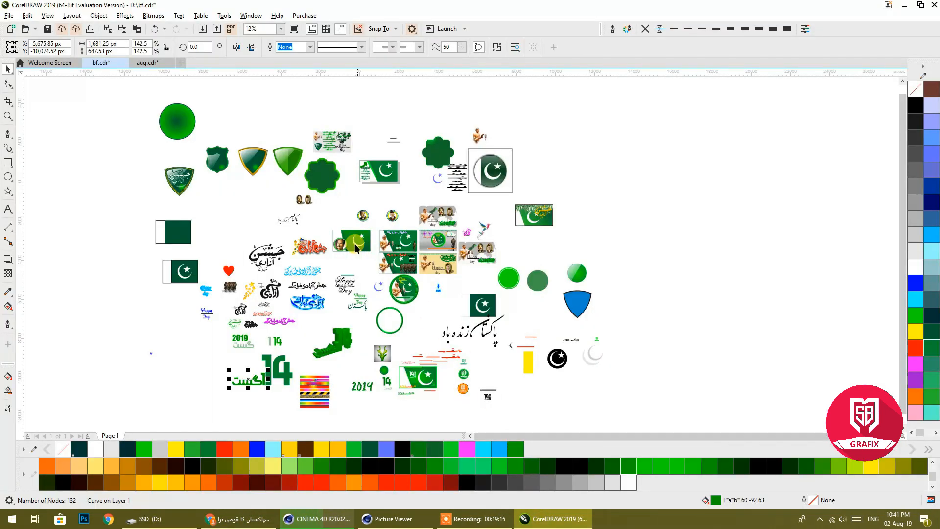
- Group the green "14 اگست 2019" lettering found below the finished flag design and centre it on the page
{"action": "left_click", "coordinate": [581, 362]}
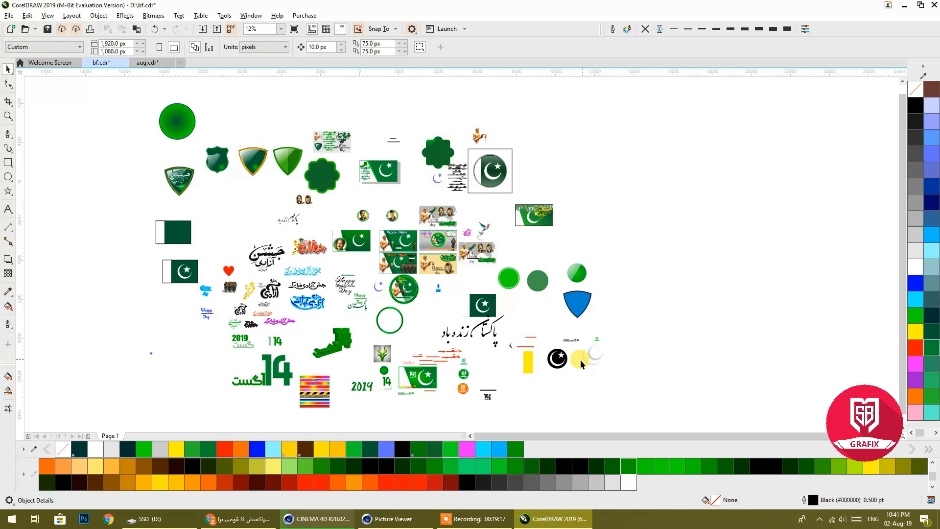
{"action": "scroll", "coordinate": [436, 388], "scroll_direction": "up", "scroll_amount": 2}
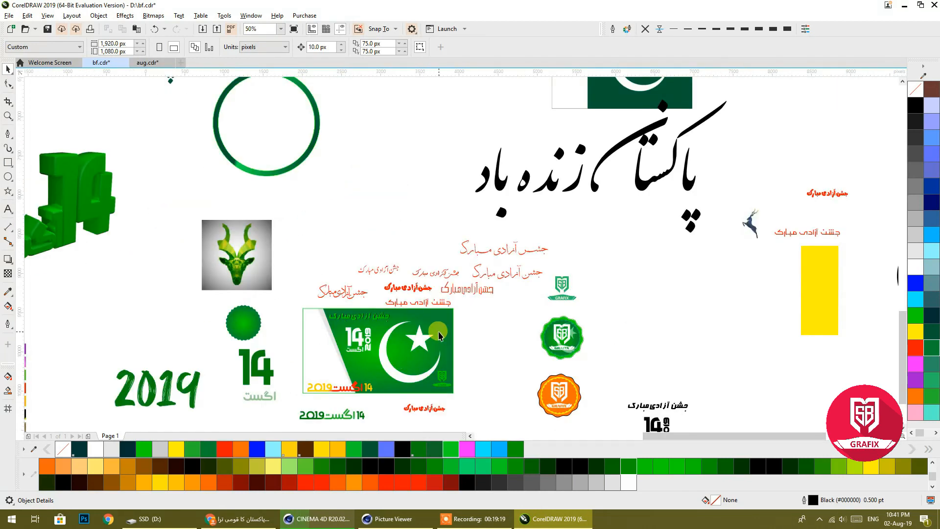
{"action": "scroll", "coordinate": [458, 297], "scroll_direction": "up", "scroll_amount": 2}
{"action": "left_click_drag", "start_coordinate": [351, 299], "coordinate": [395, 97]}
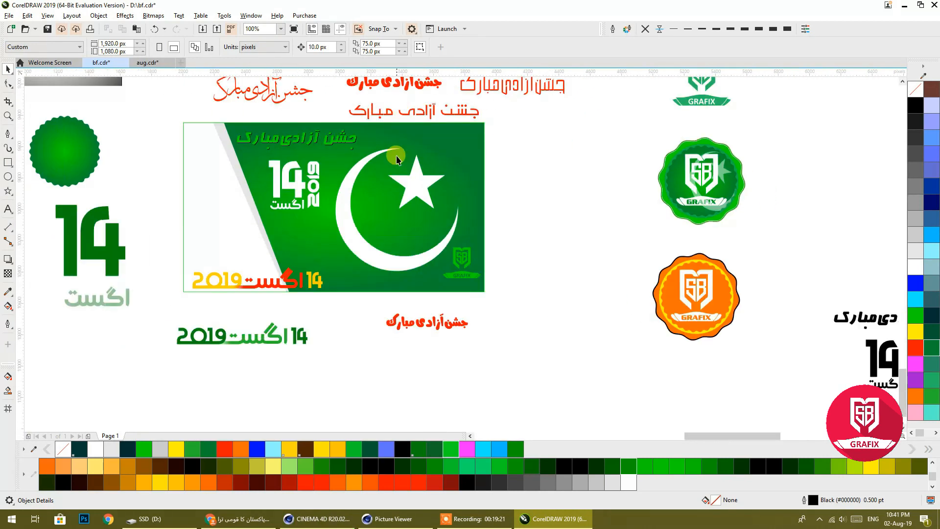
{"action": "left_click_drag", "start_coordinate": [319, 321], "coordinate": [459, 325]}
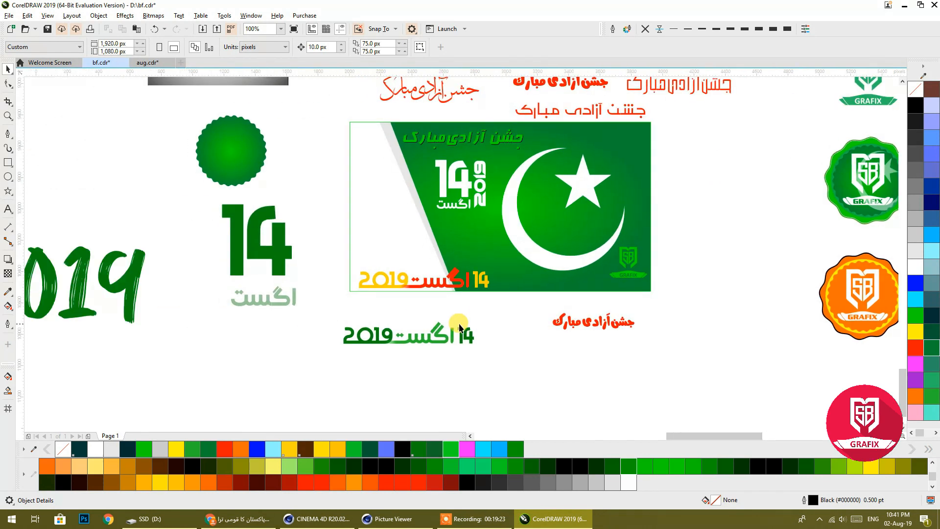
{"action": "left_click", "coordinate": [361, 342]}
{"action": "left_click", "coordinate": [503, 374]}
{"action": "left_click_drag", "start_coordinate": [324, 308], "coordinate": [325, 309]}
{"action": "scroll", "coordinate": [382, 324], "scroll_direction": "down", "scroll_amount": 2}
{"action": "left_click_drag", "start_coordinate": [388, 328], "coordinate": [532, 404]}
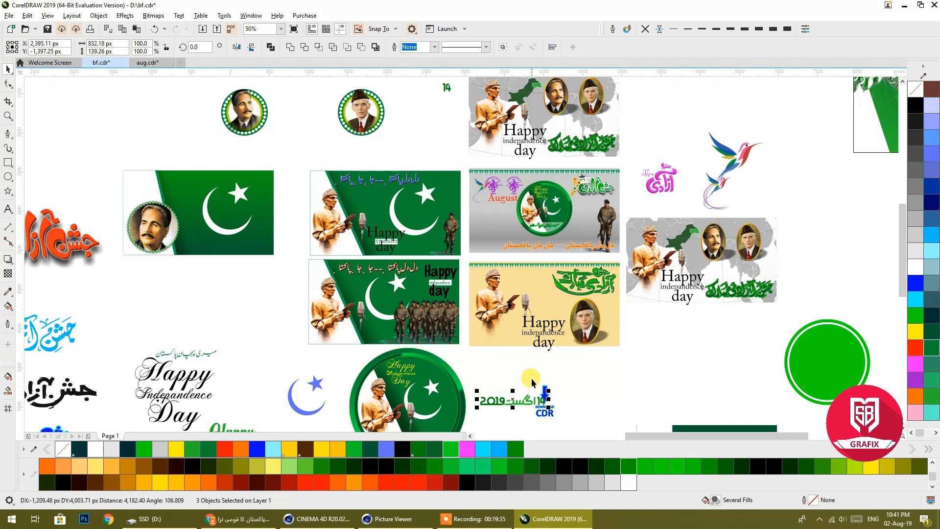
{"action": "key", "text": "ctrl+g"}
{"action": "key", "text": "p"}
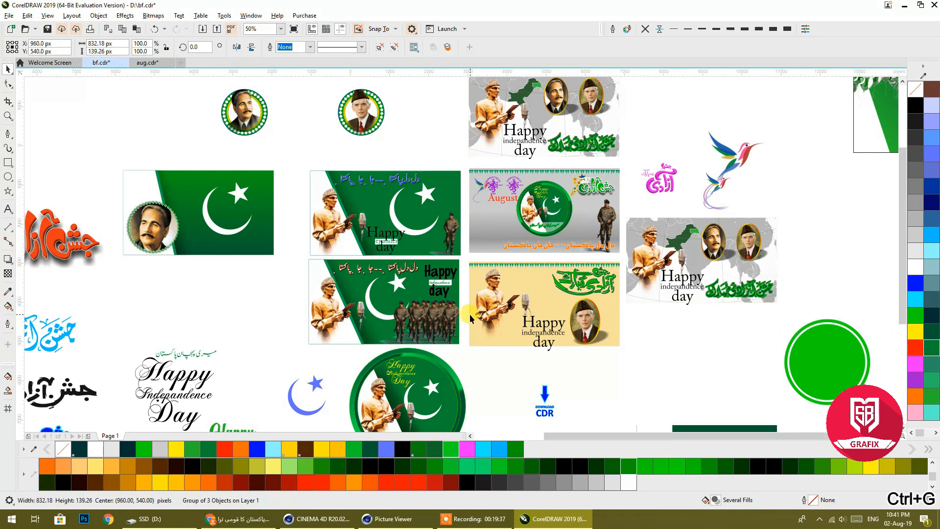
- Move the "14 اگست 2019" lettering below the crescent in the page's green area and fill it white
{"action": "scroll", "coordinate": [460, 227], "scroll_direction": "down", "scroll_amount": 2}
{"action": "scroll", "coordinate": [434, 219], "scroll_direction": "up", "scroll_amount": 4}
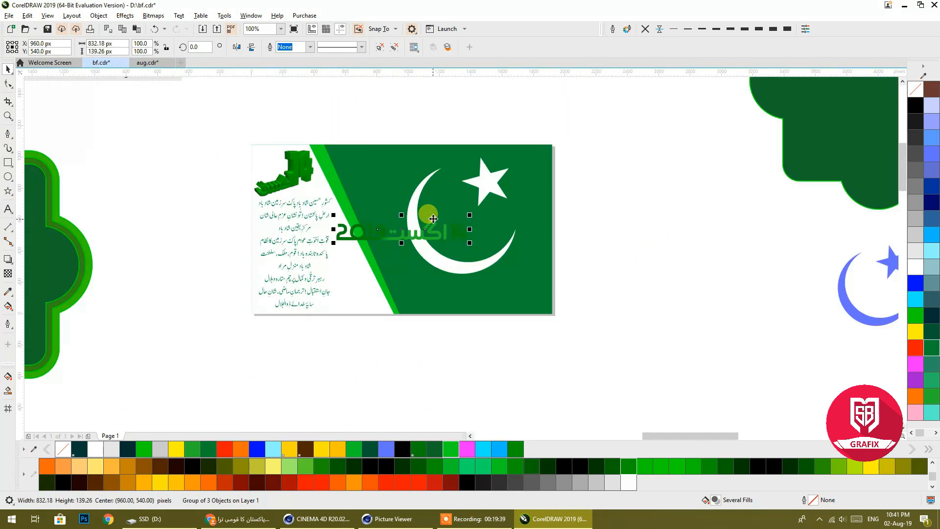
{"action": "left_click_drag", "start_coordinate": [364, 227], "coordinate": [524, 362]}
{"action": "left_click", "coordinate": [739, 373]}
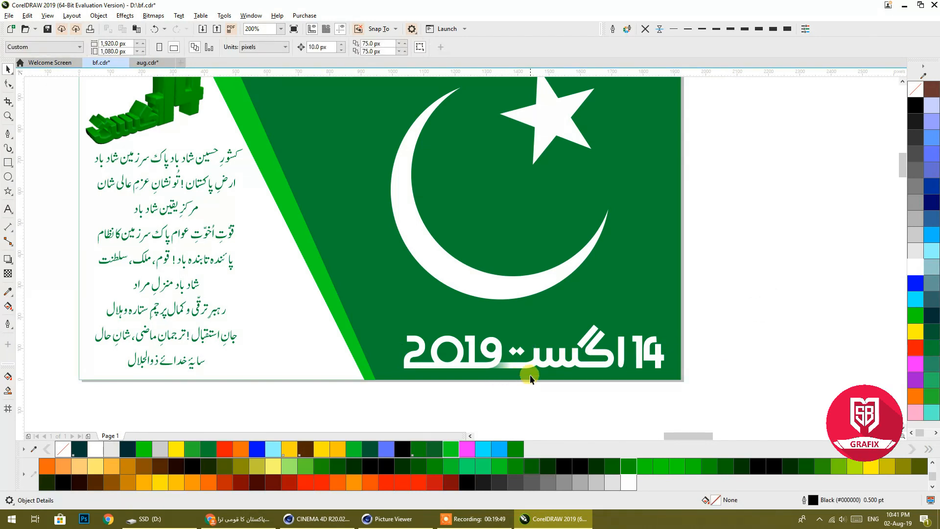
{"action": "scroll", "coordinate": [530, 377], "scroll_direction": "down", "scroll_amount": 1}
{"action": "left_click_drag", "start_coordinate": [627, 399], "coordinate": [219, 189]}
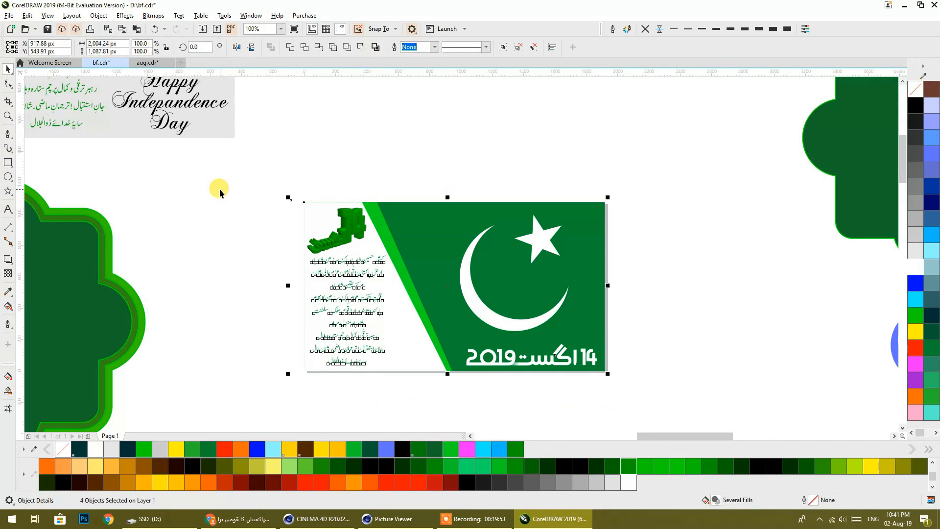
{"action": "left_click", "coordinate": [220, 189]}
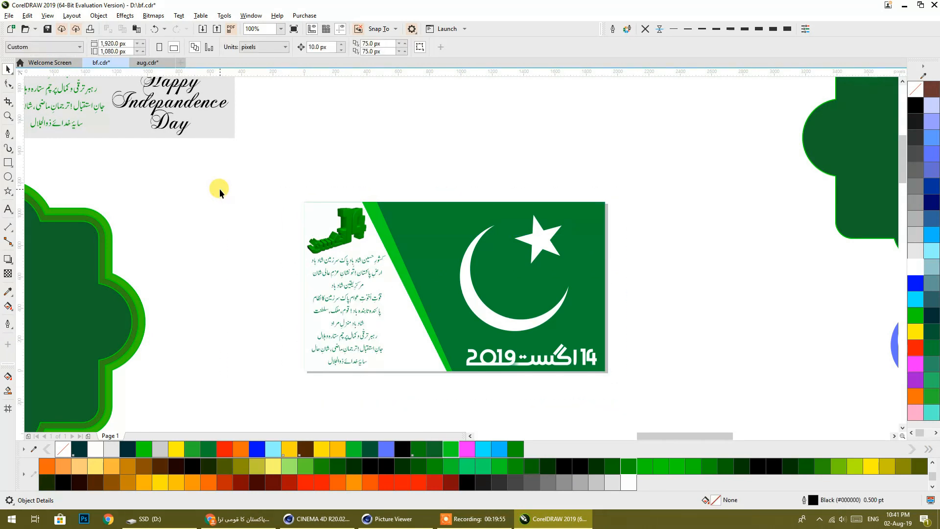